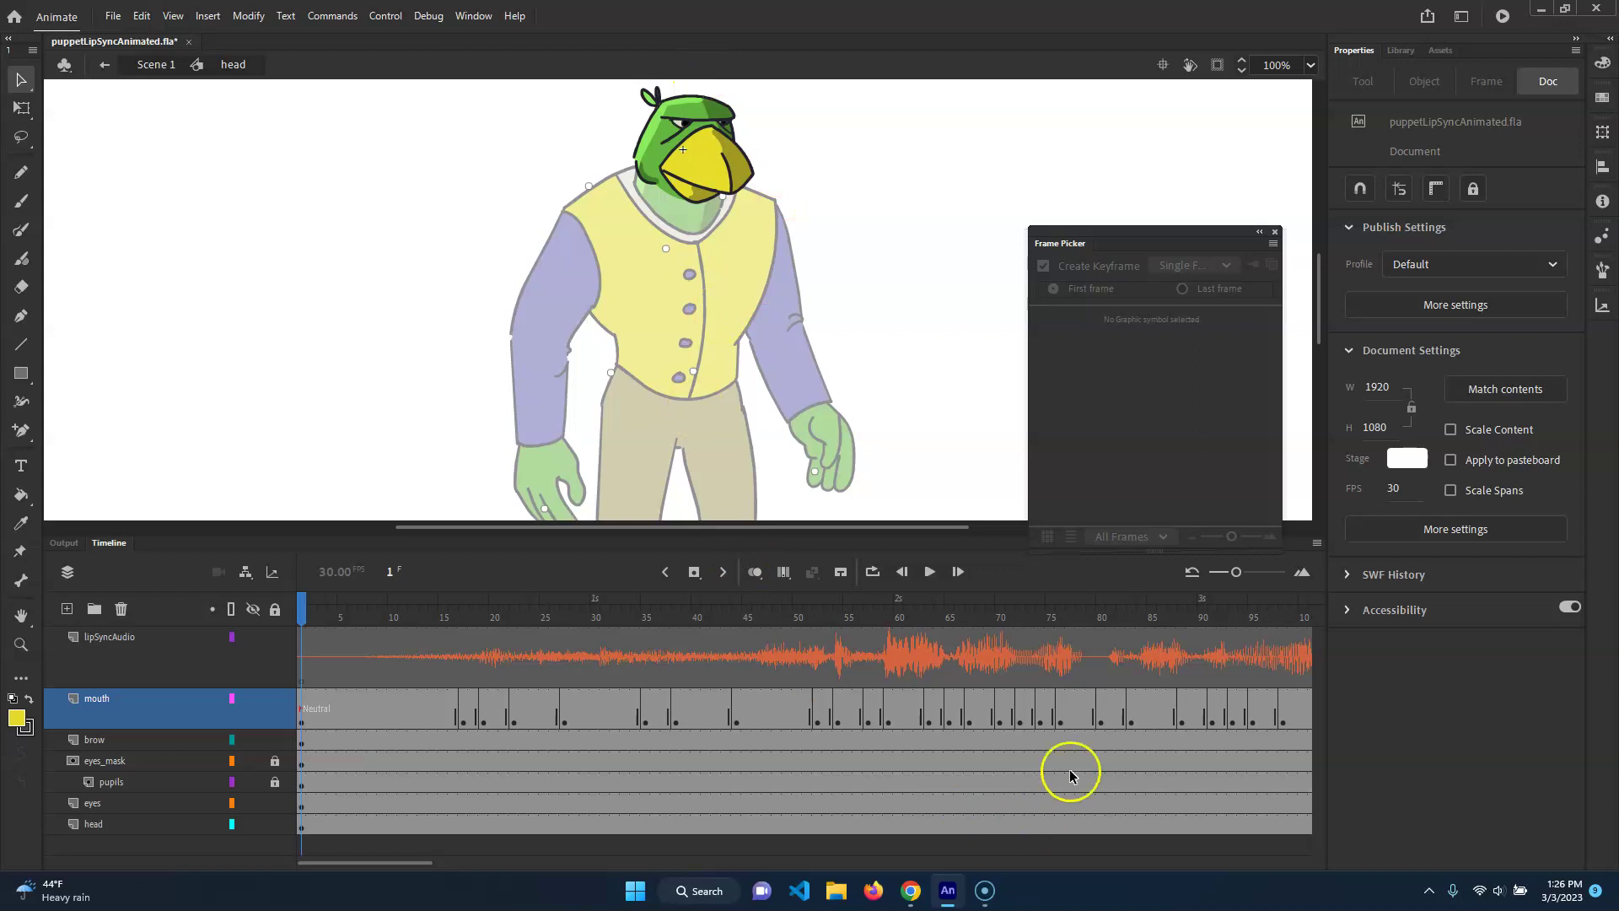
Step: Move the mouth layer to the bottom of the layer stack and set the lipSyncAudio layer's height to 200%
drag(105, 694, 115, 824)
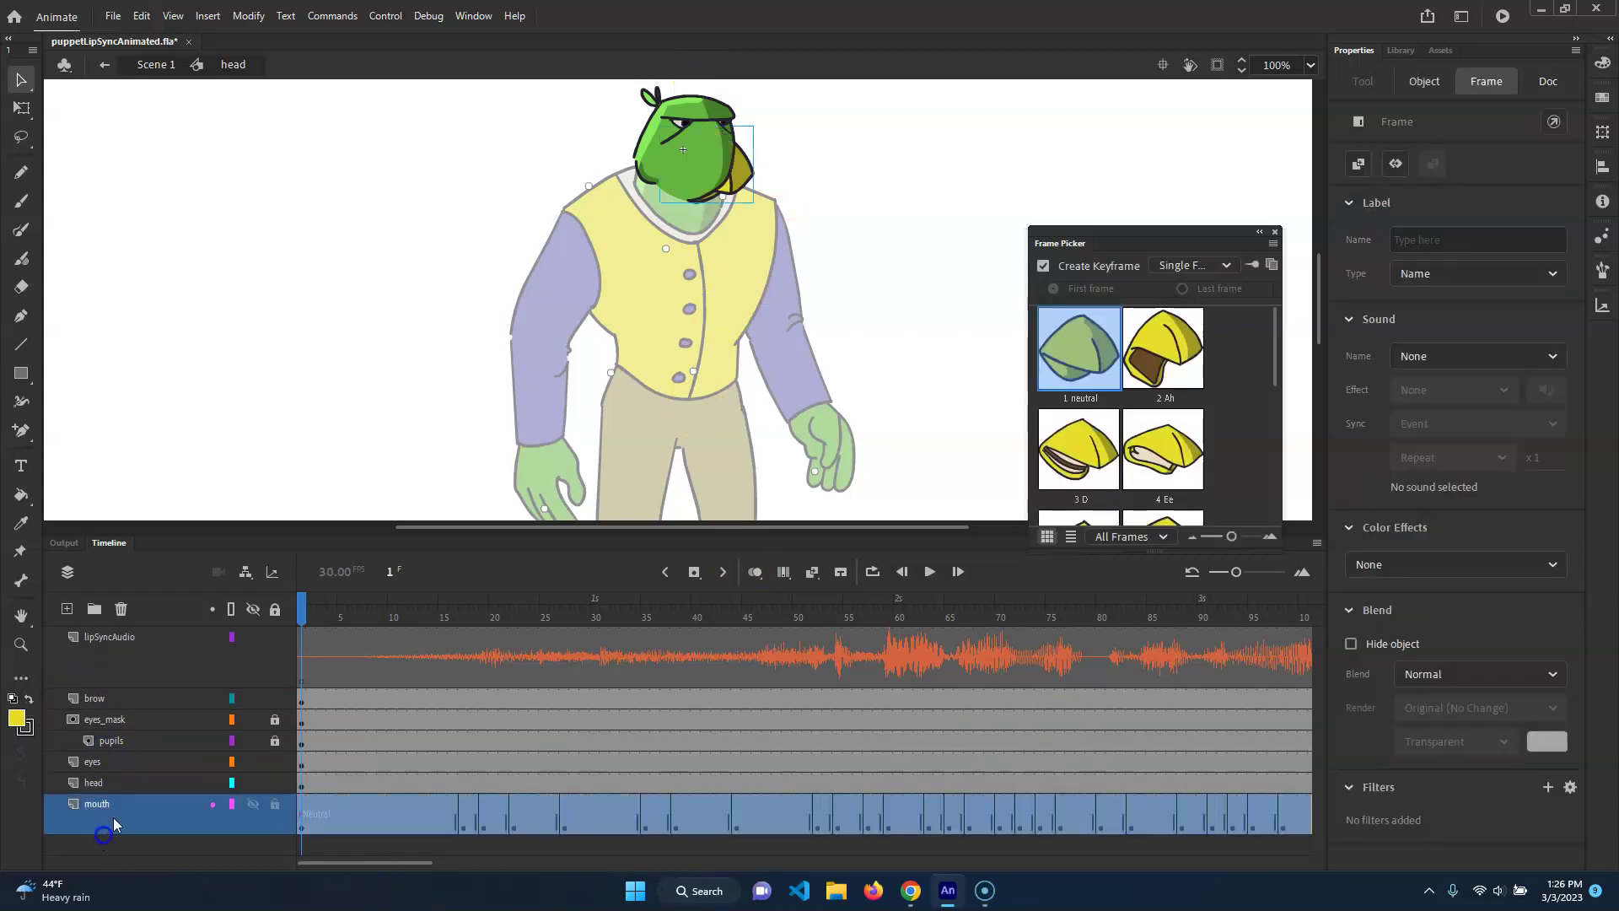
click(84, 672)
double_click(71, 639)
click(793, 599)
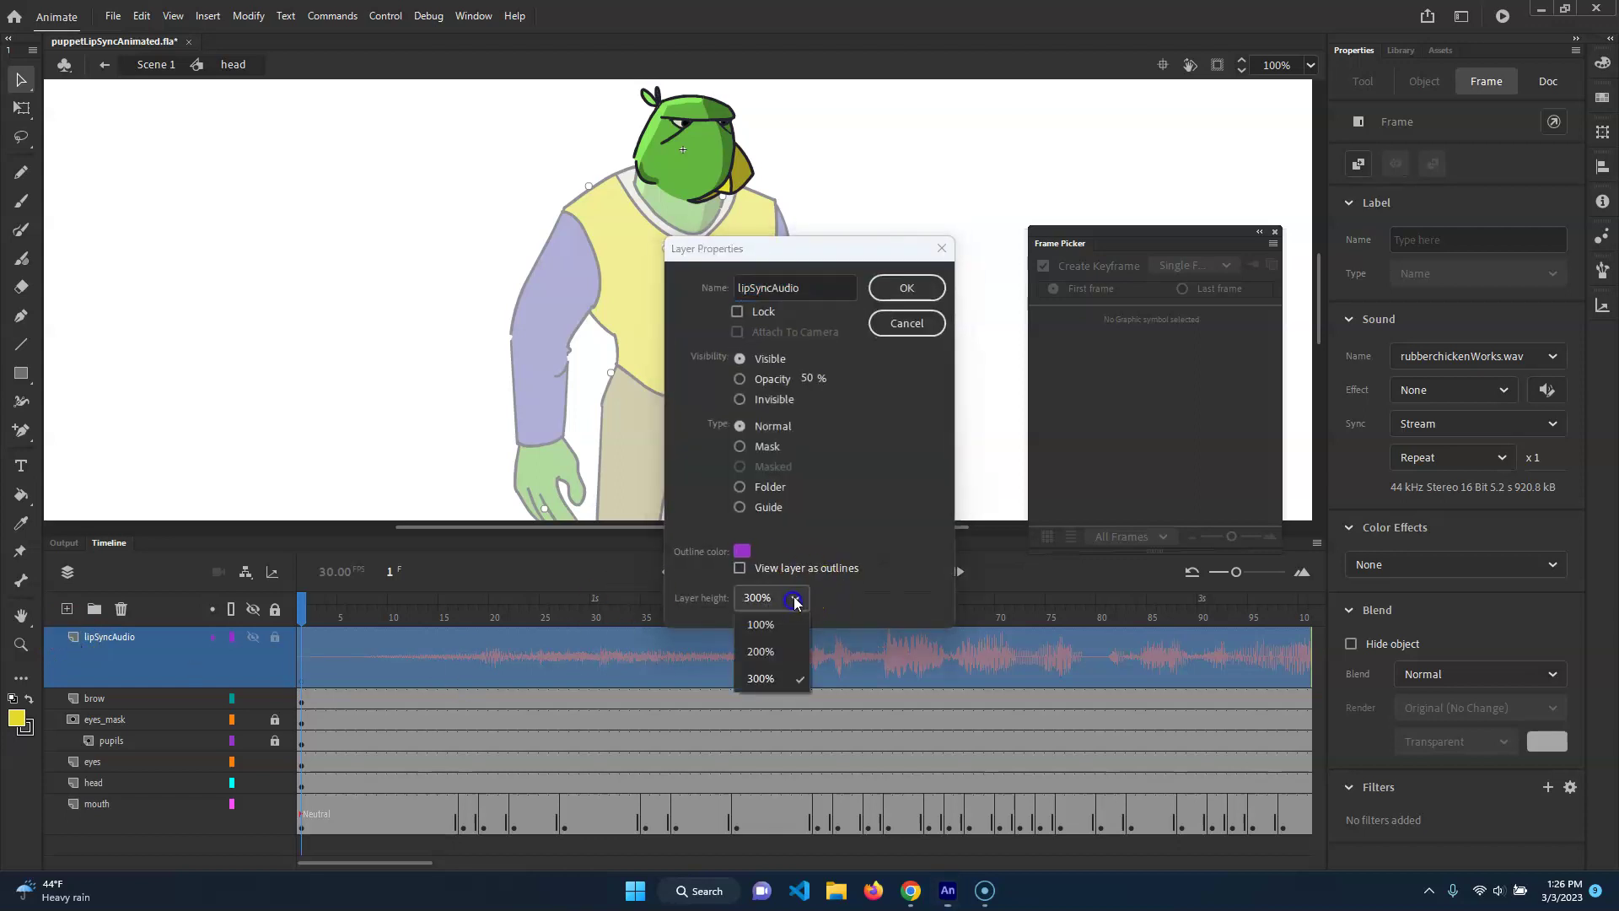
click(776, 656)
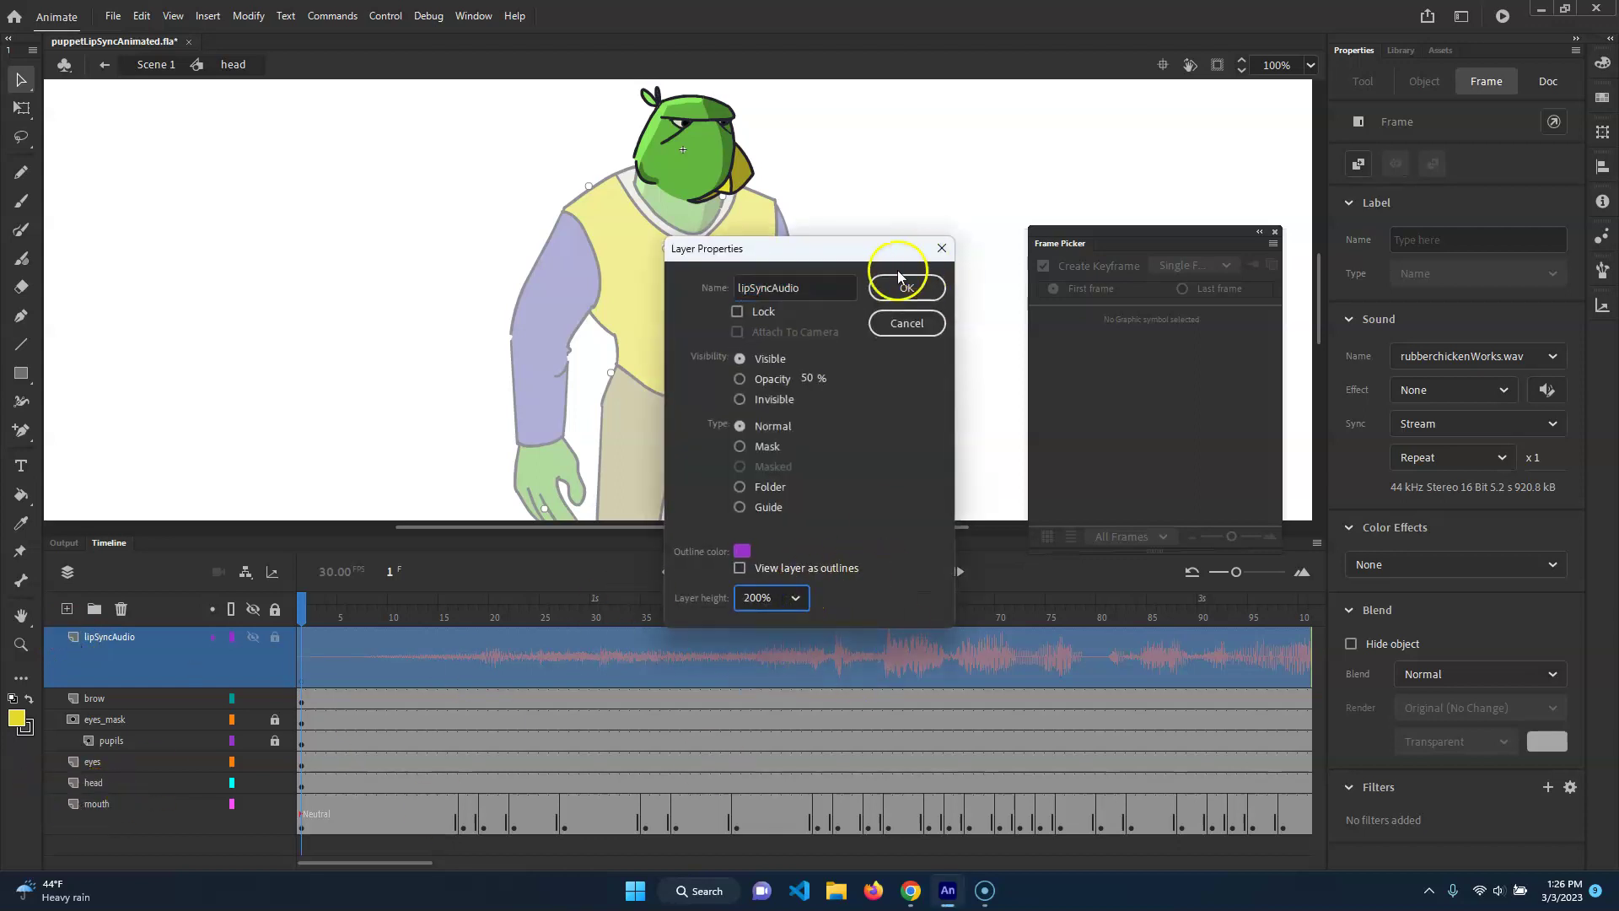
click(900, 279)
Step: Set the mouth layer's height to 100% and move the layer directly above the head layer
double_click(76, 783)
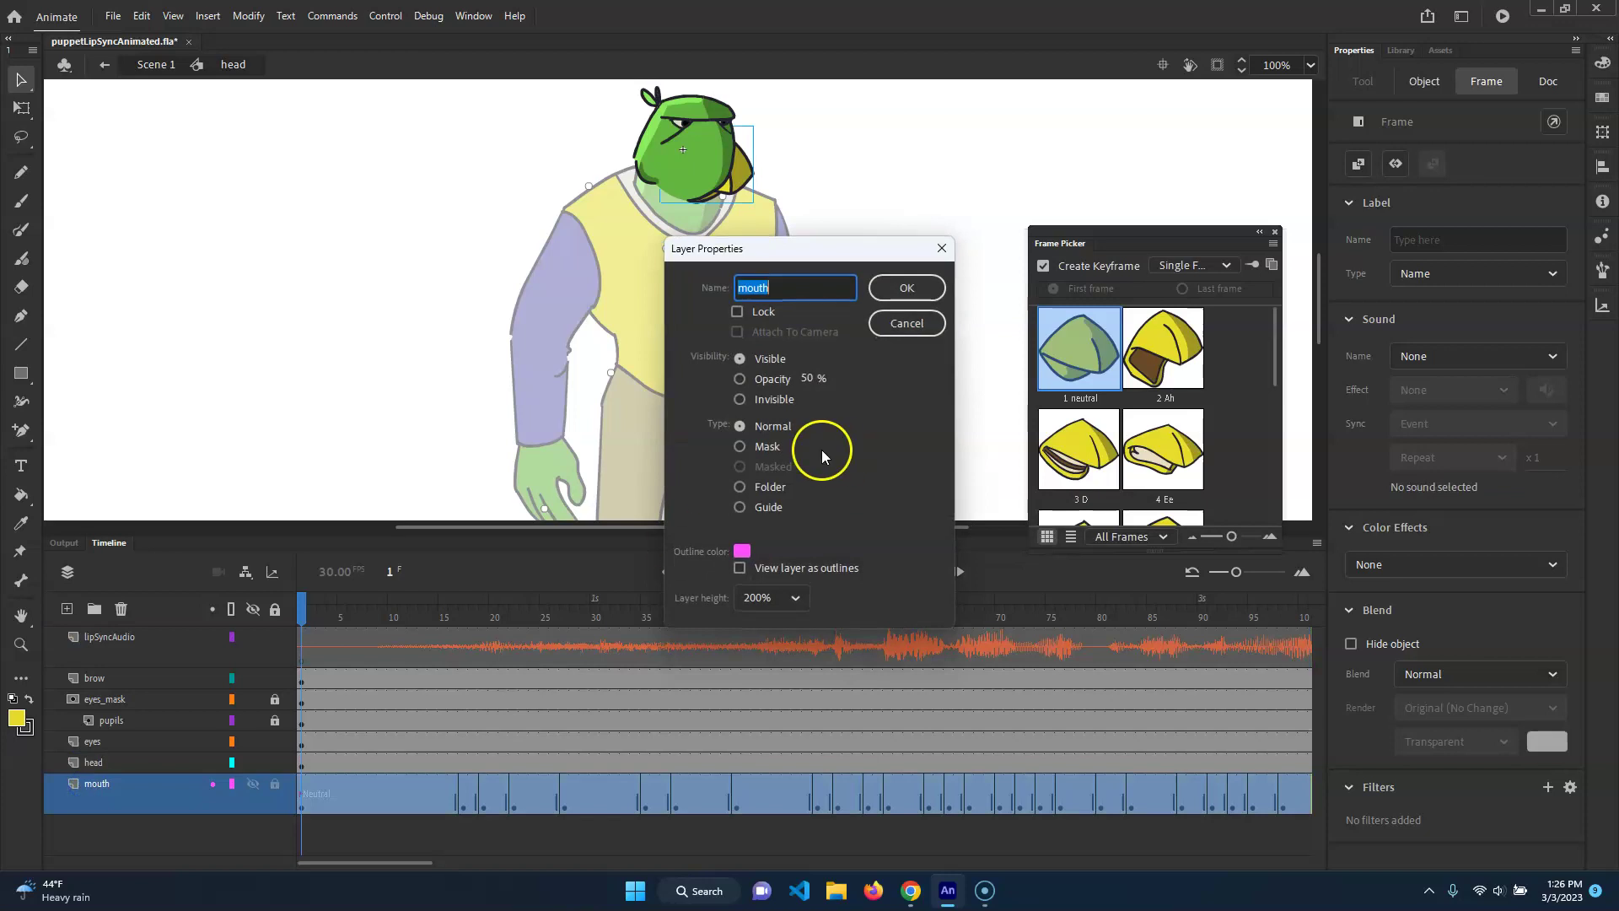
click(794, 598)
click(783, 625)
click(907, 288)
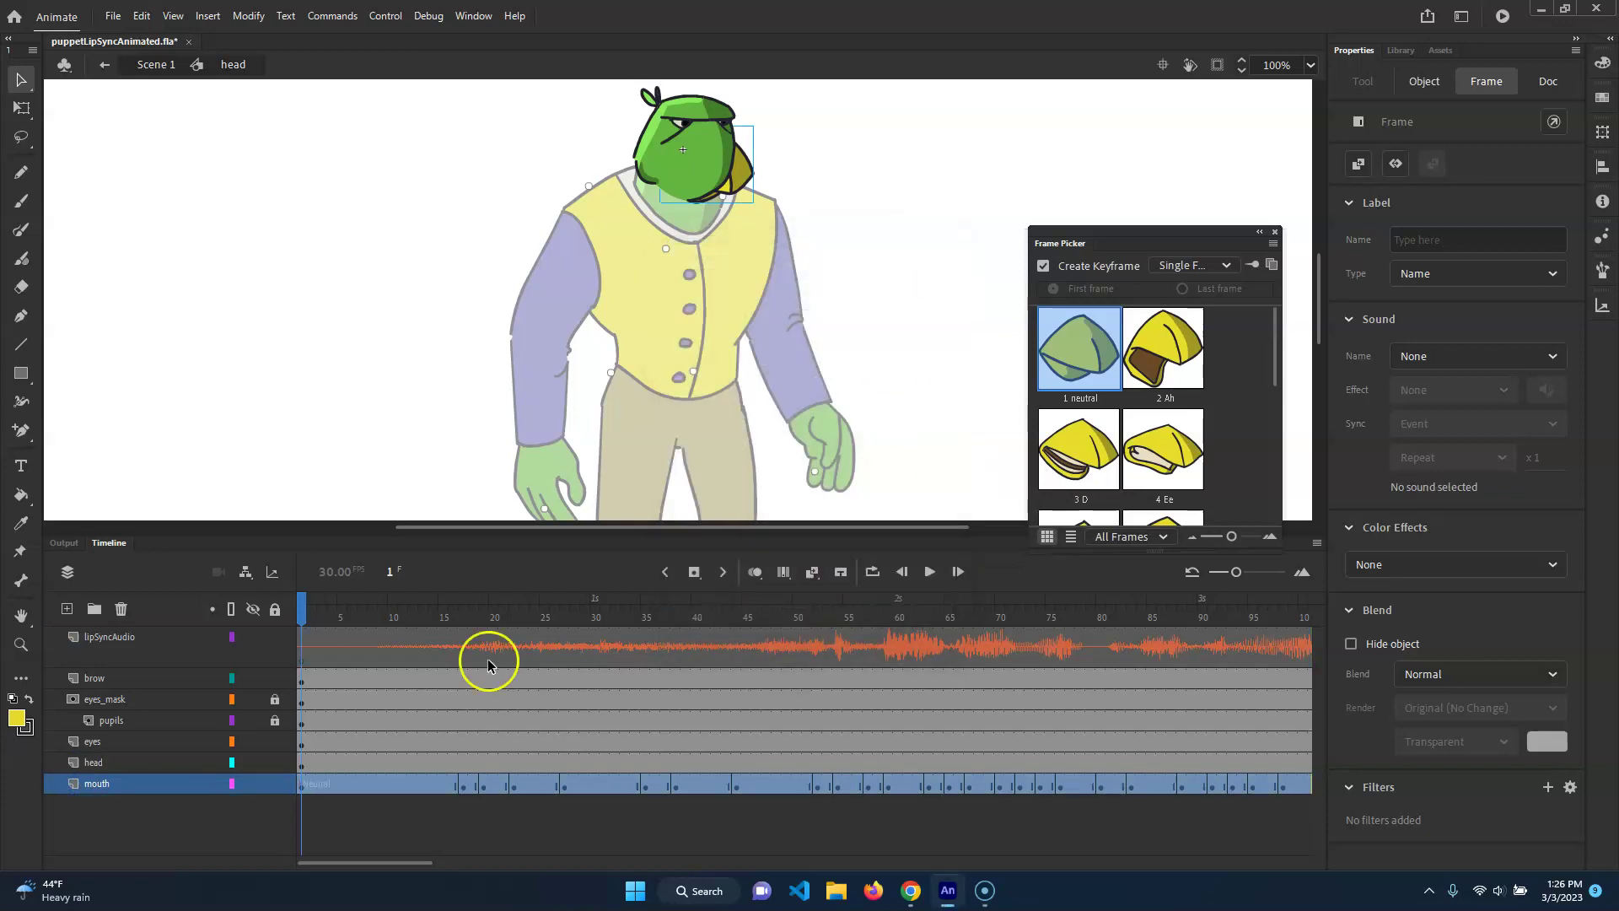
drag(312, 608, 256, 604)
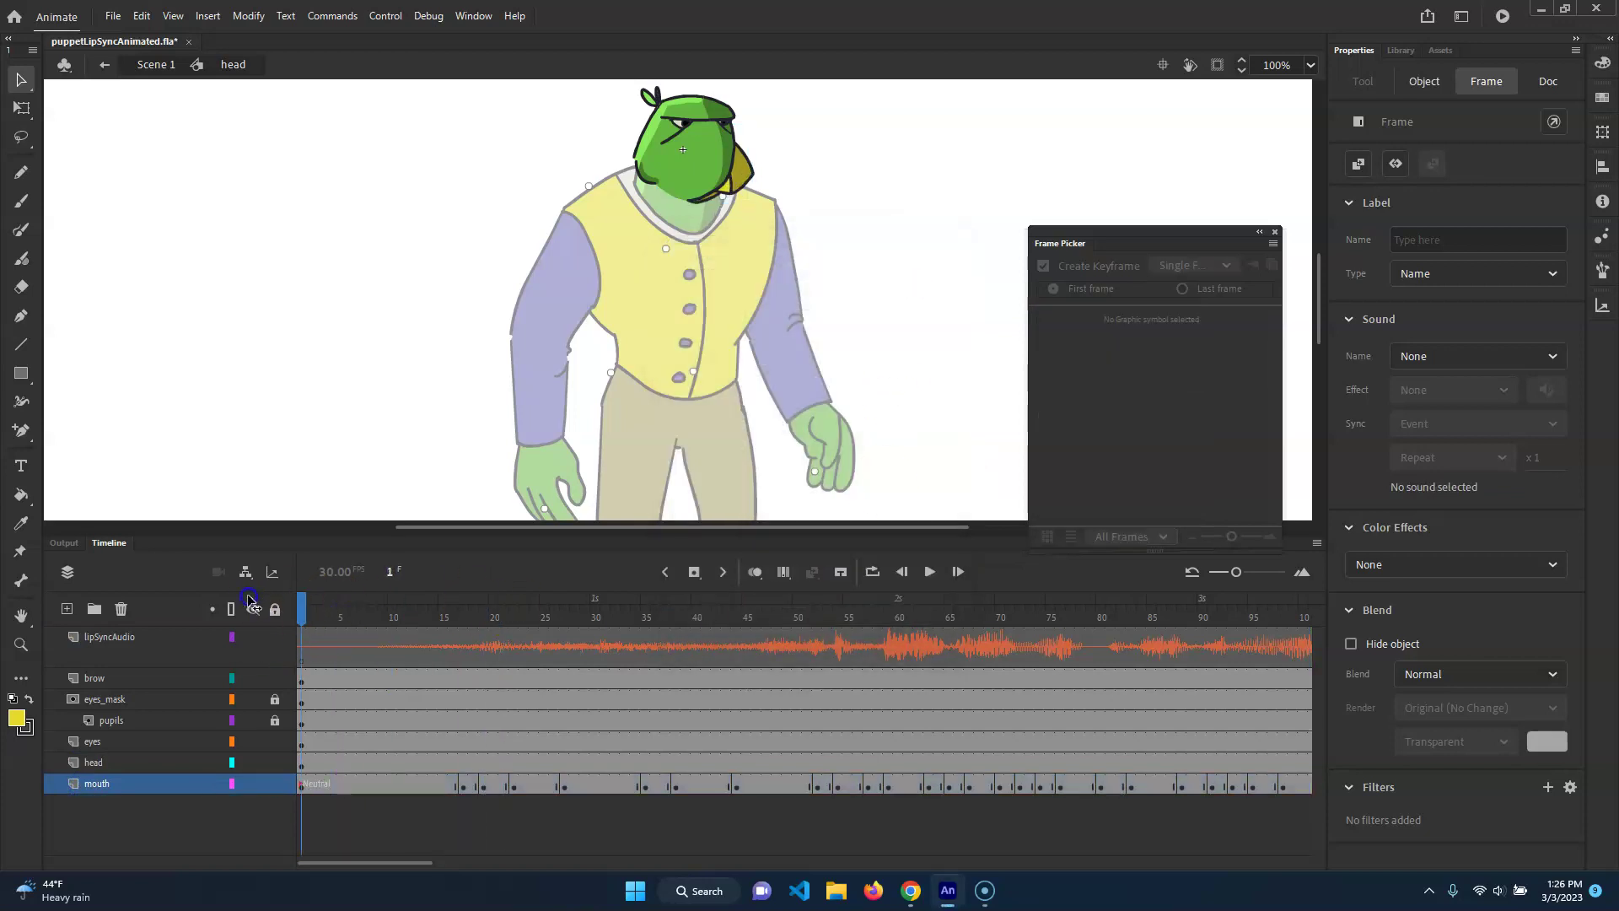
mouse_move(108, 780)
mouse_down()
mouse_move(116, 727)
mouse_move(116, 756)
mouse_up()
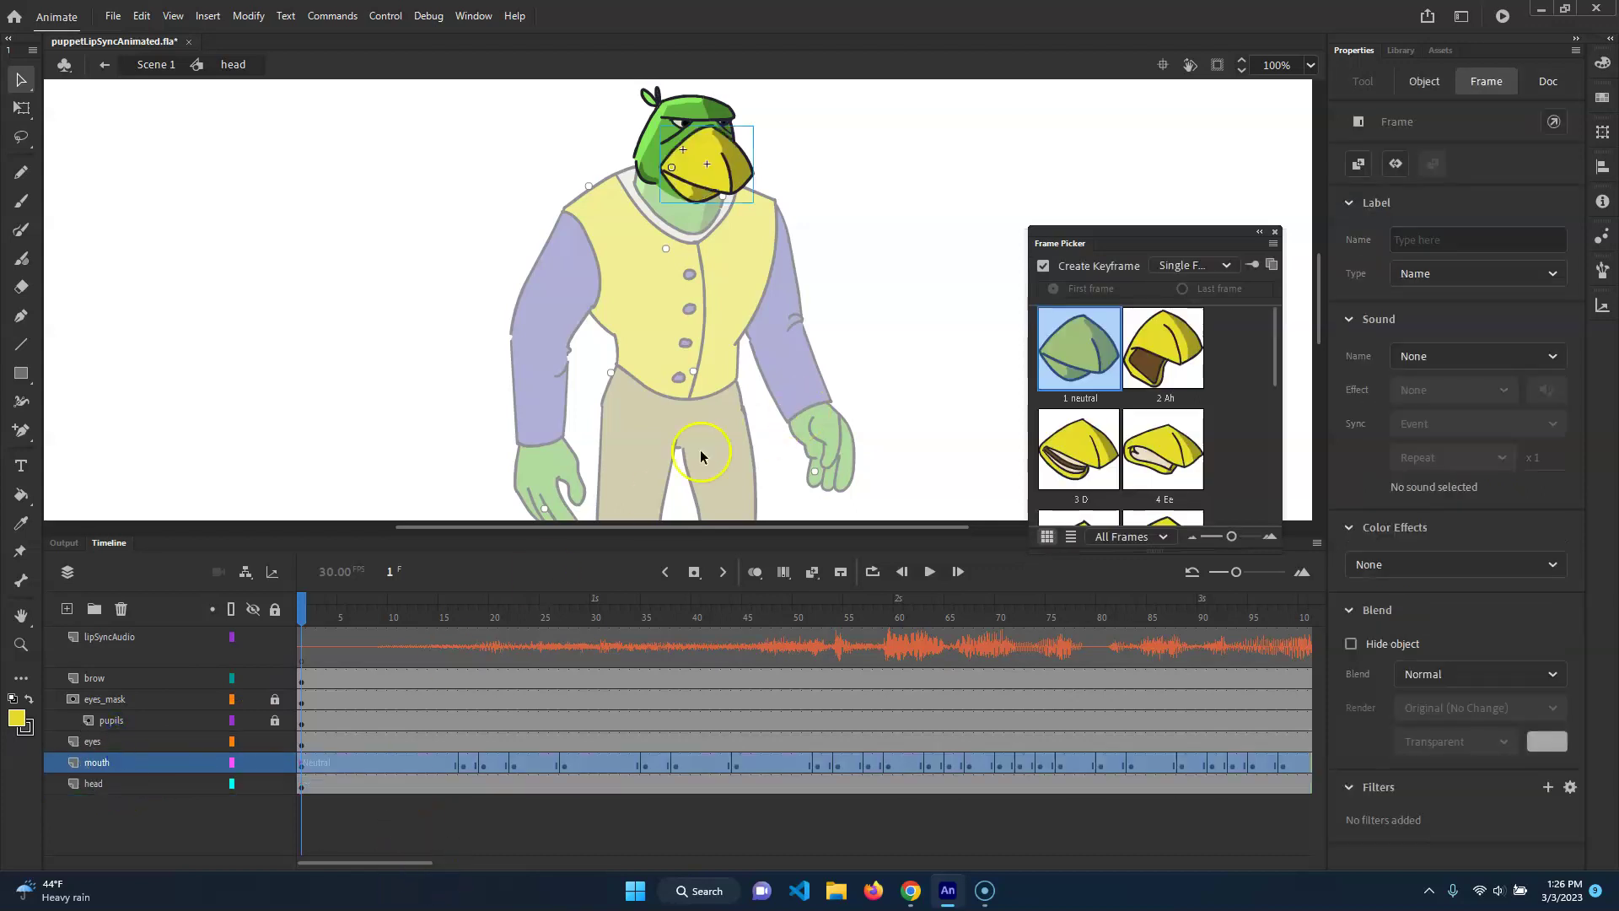
drag(337, 621, 21, 576)
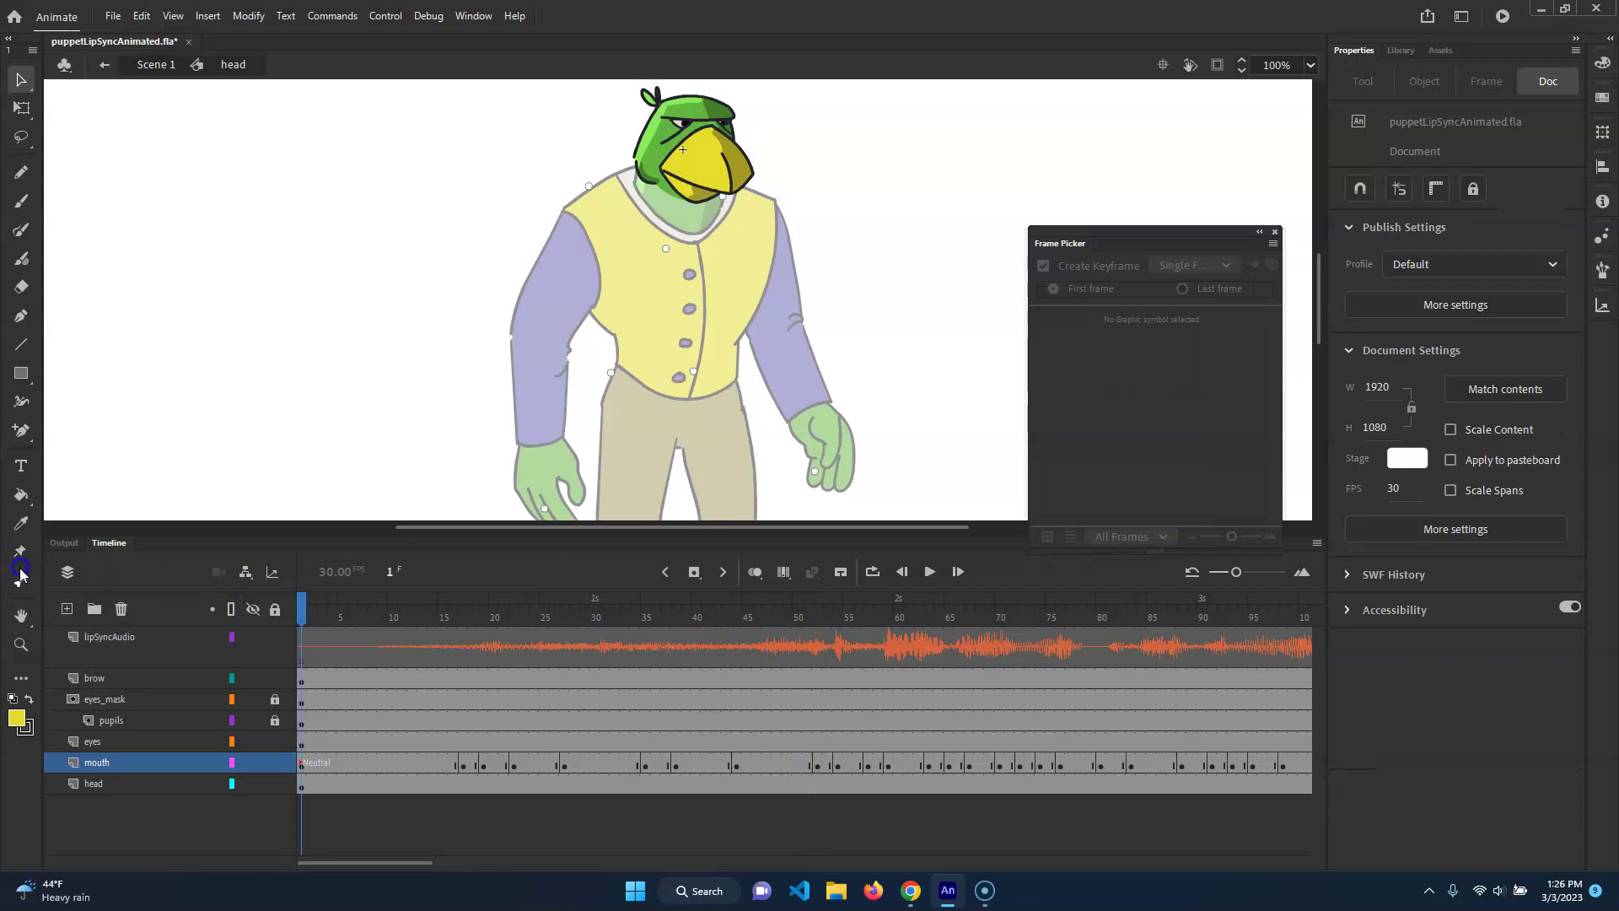
Step: Select the brow with the Asset Warp tool and create a classic tween on the brow layer
click(130, 678)
click(652, 677)
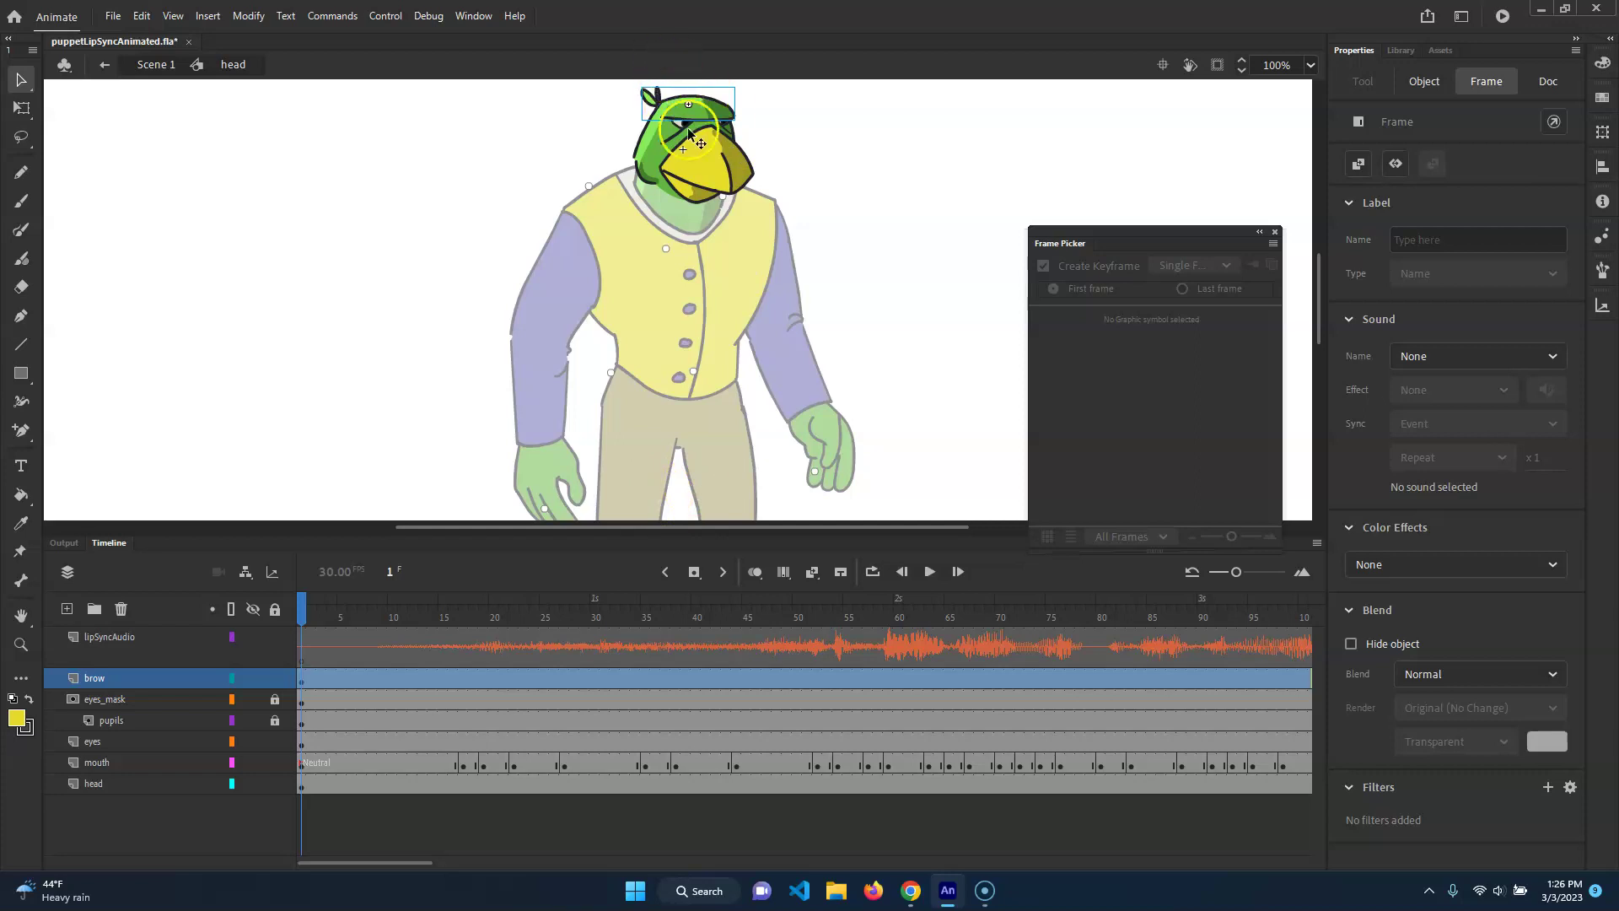
scroll(713, 148, up, 4)
drag(942, 135, 928, 340)
click(650, 279)
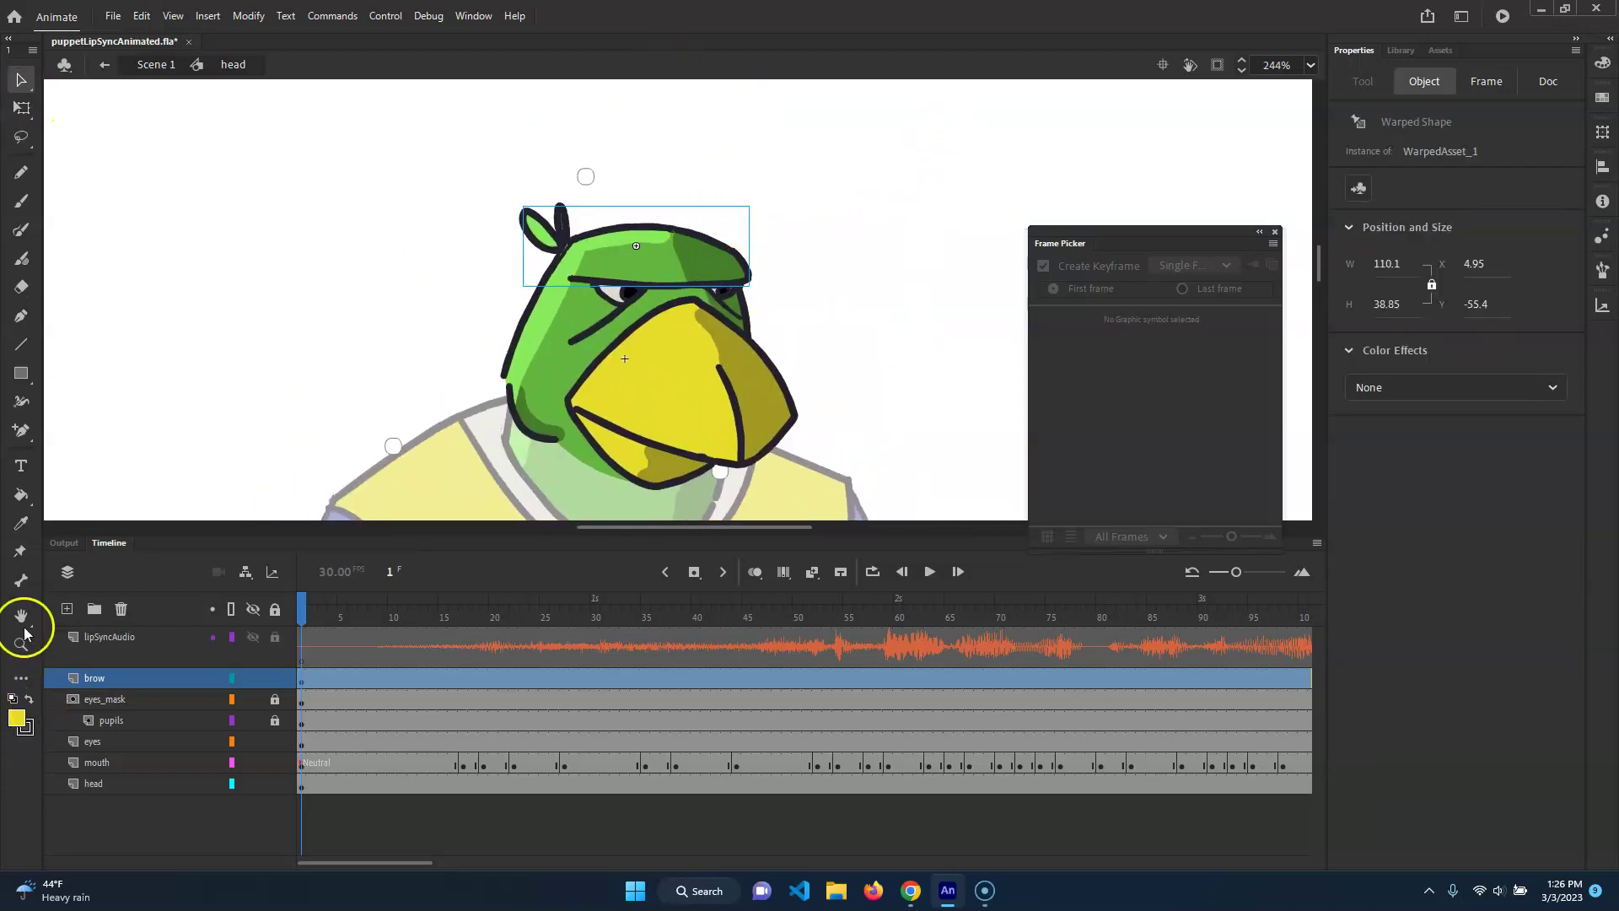
click(21, 551)
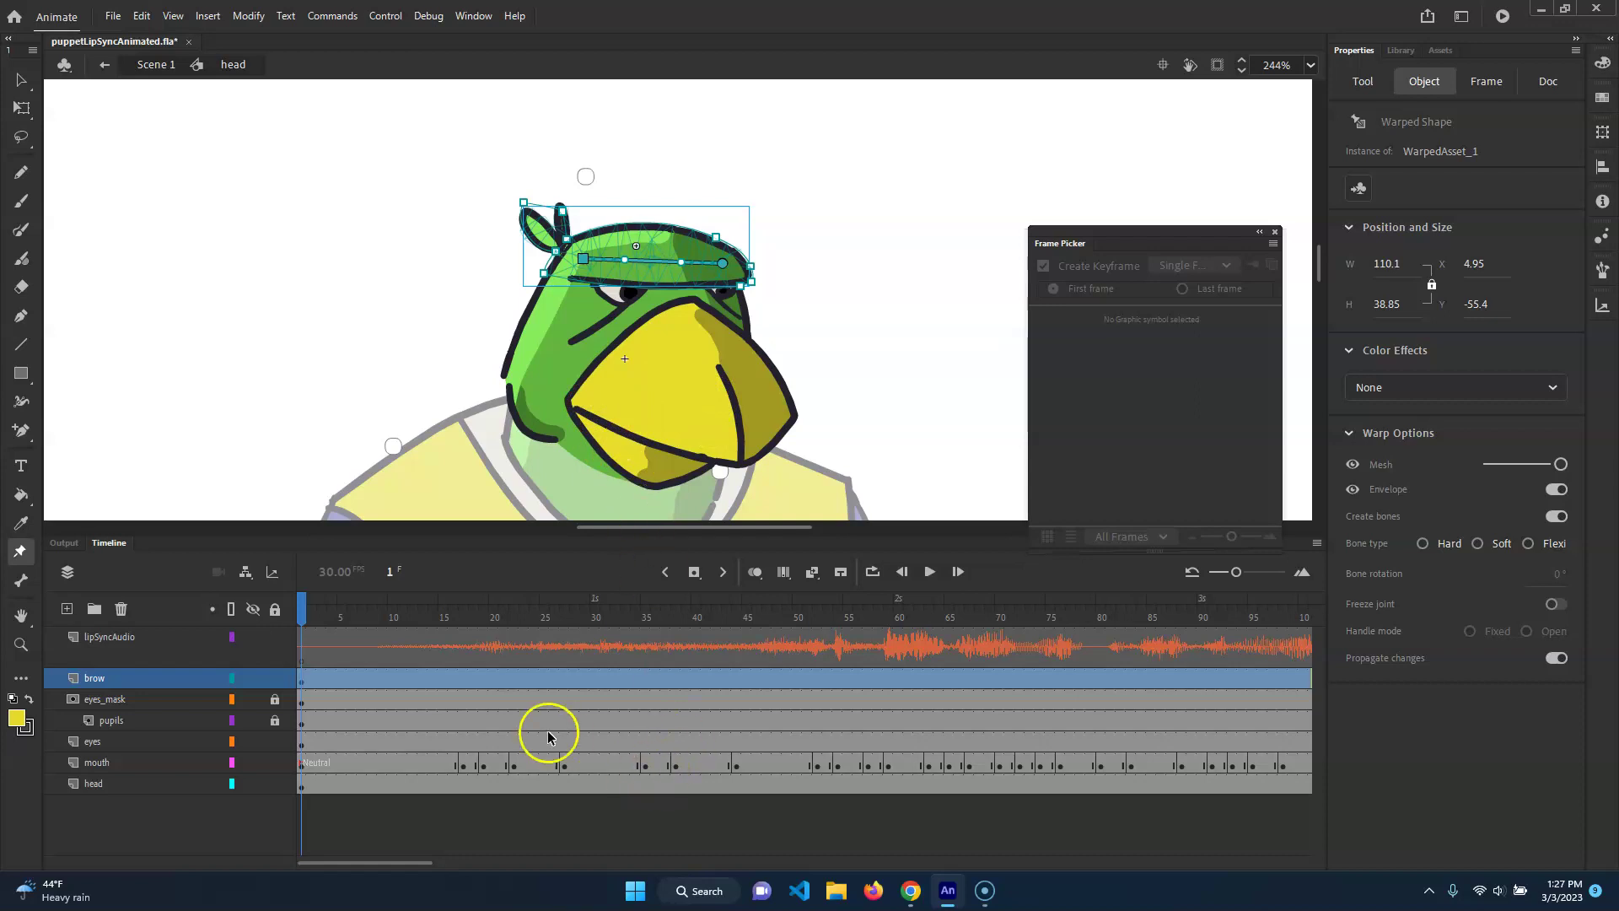
right_click(499, 679)
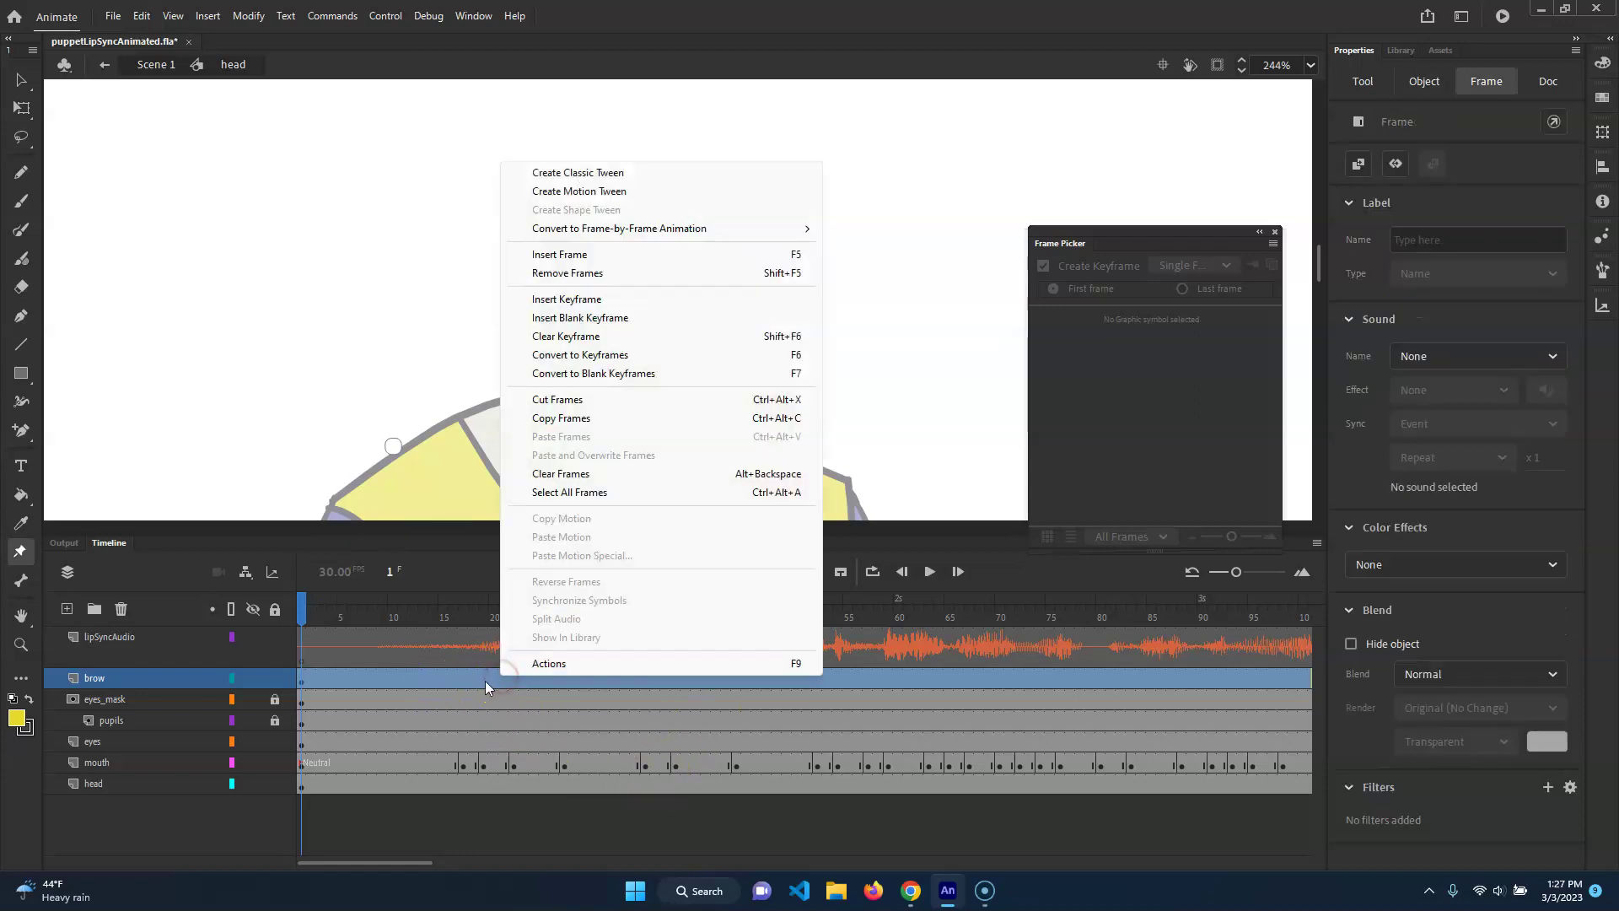
click(662, 175)
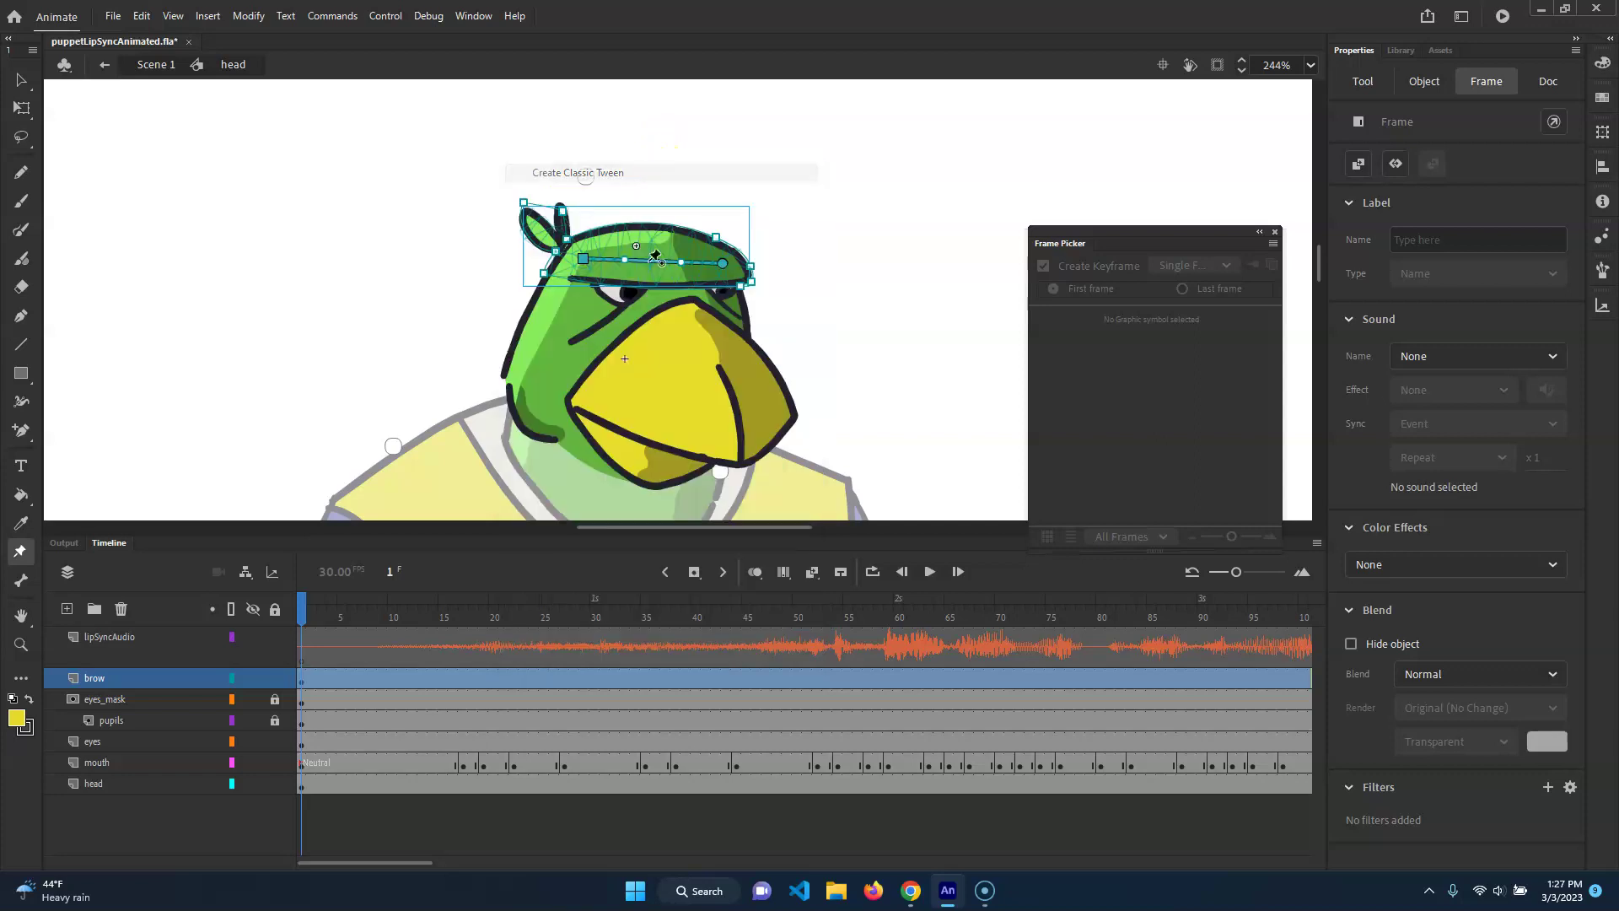
Step: Scrub through the start of the audio and insert a keyframe at frame 18 on the brow layer
click(329, 600)
drag(376, 604, 536, 606)
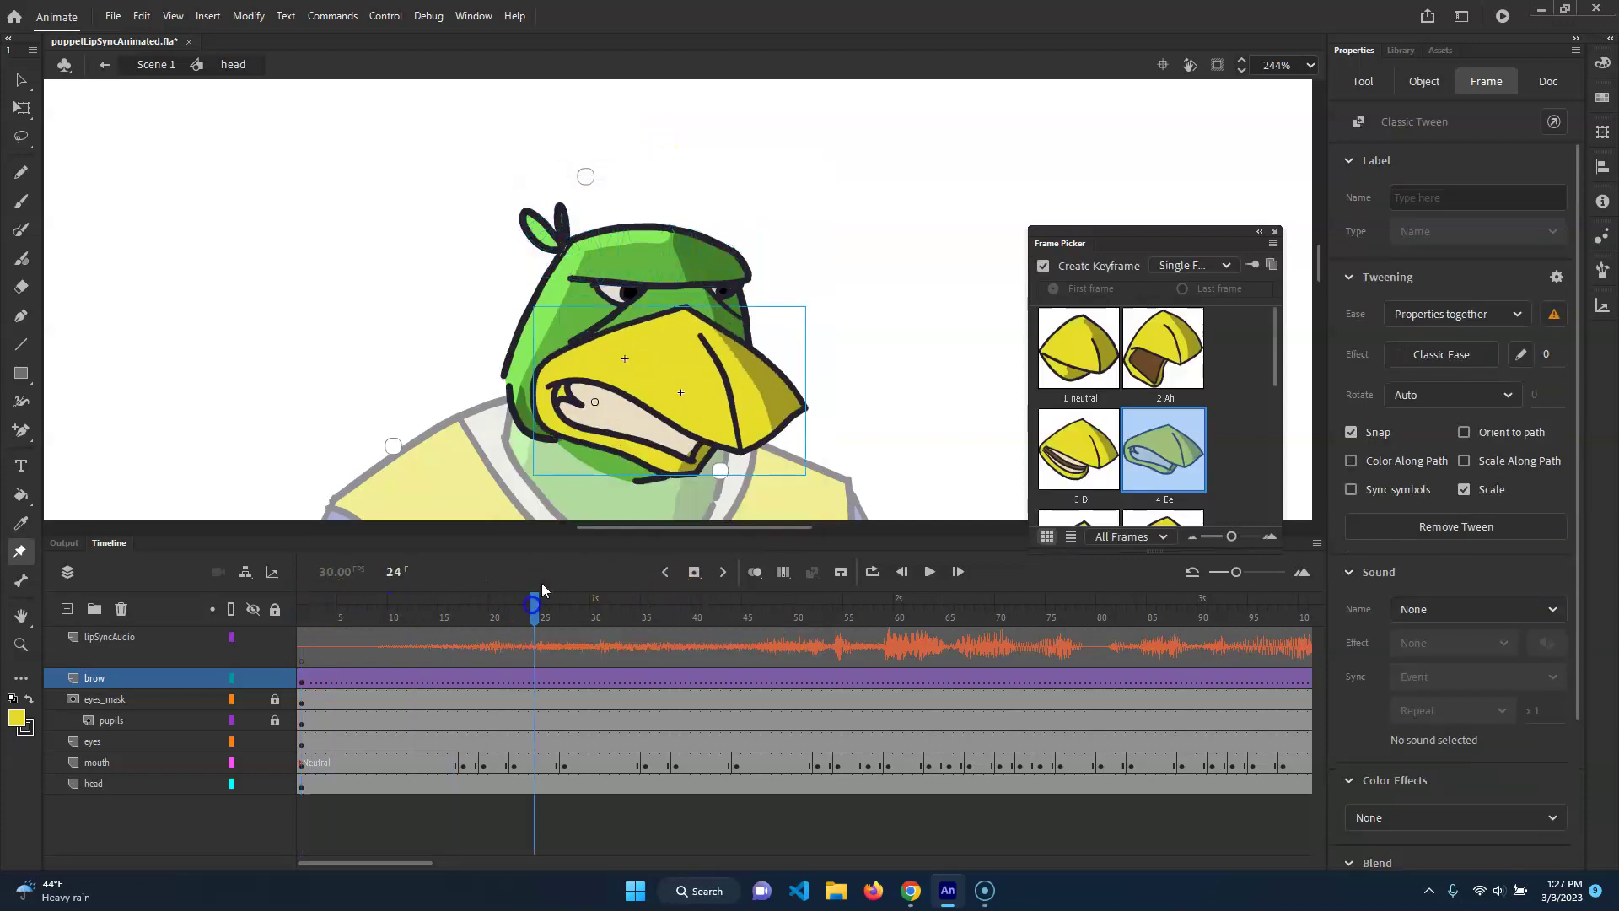
click(524, 675)
drag(311, 601, 464, 698)
click(473, 676)
key(F6)
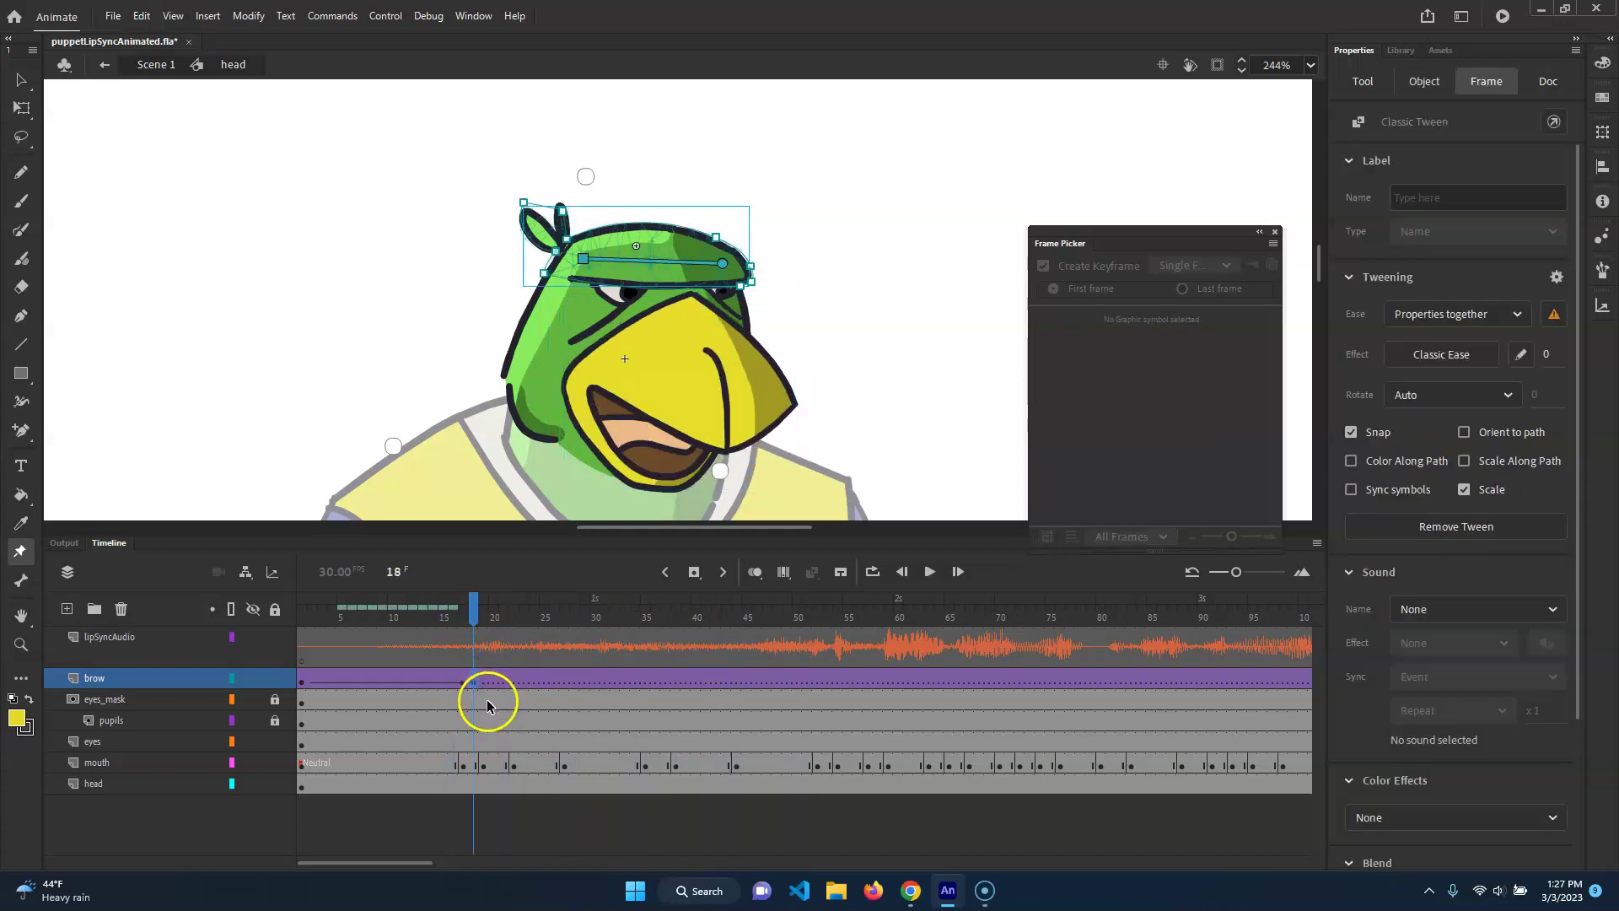
Step: Try to select the brow artwork at frame 46 for warping
drag(474, 602, 757, 649)
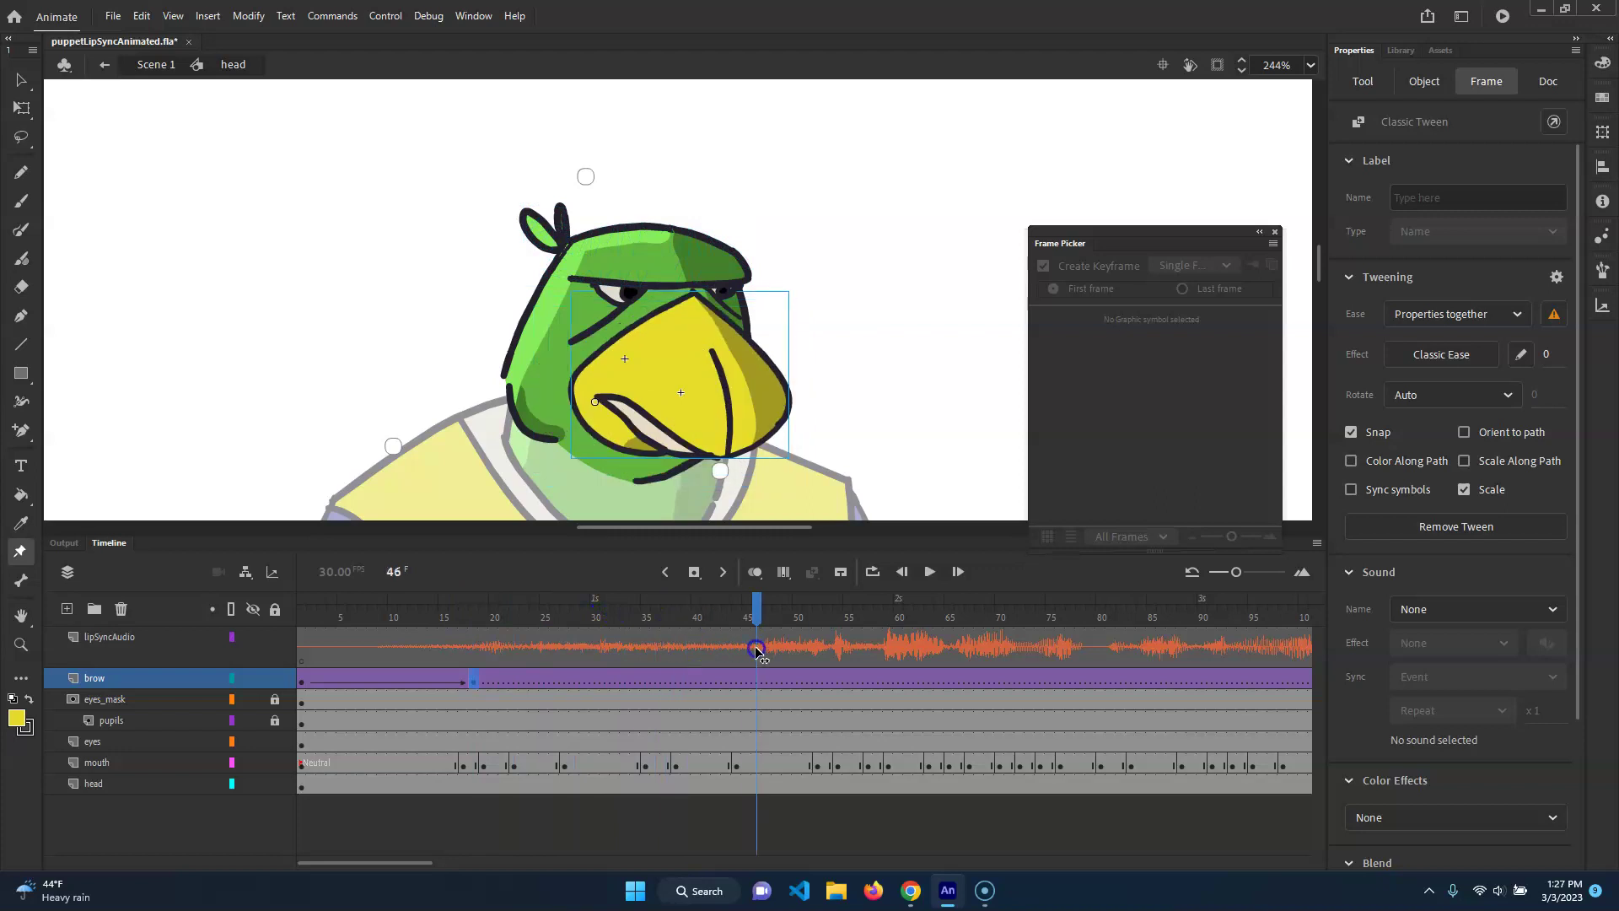
click(657, 508)
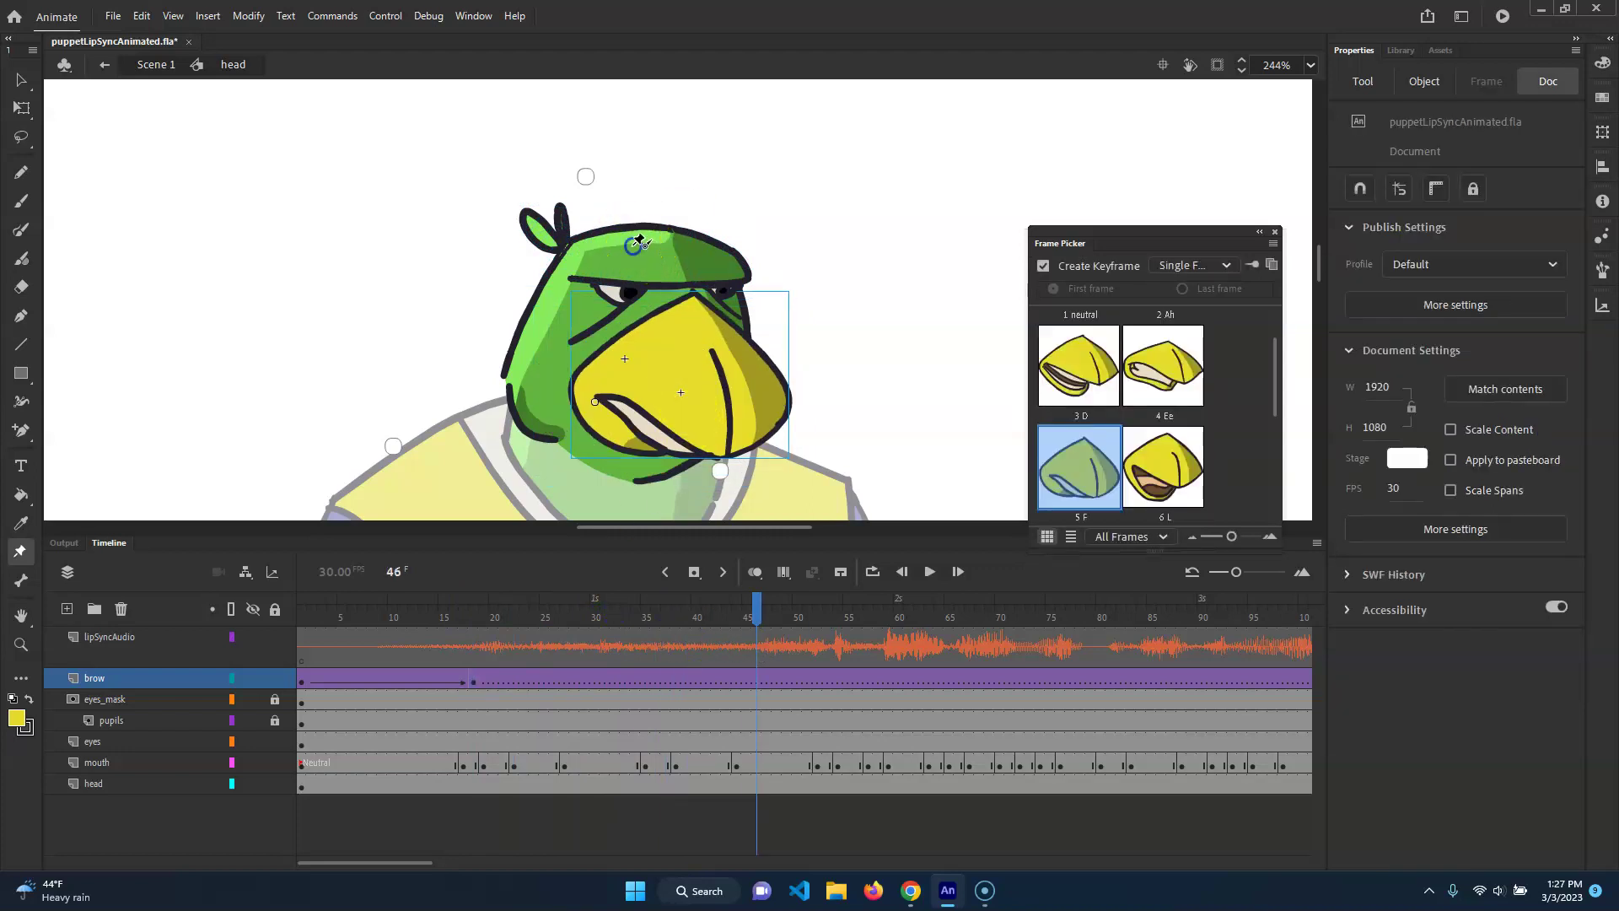
click(684, 271)
click(118, 675)
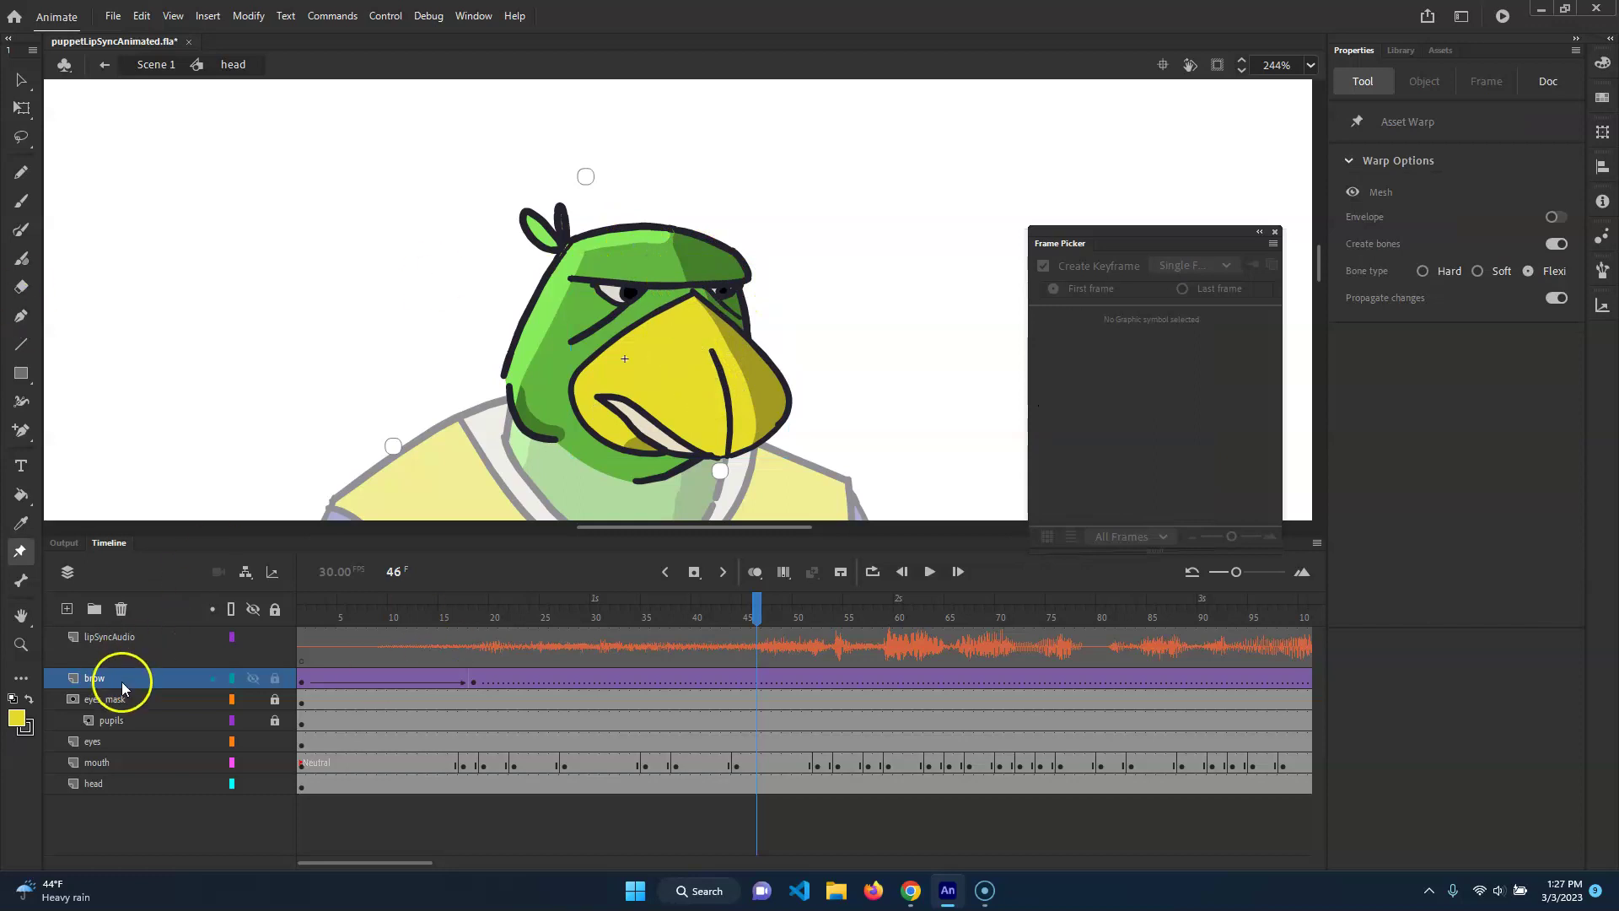
click(669, 258)
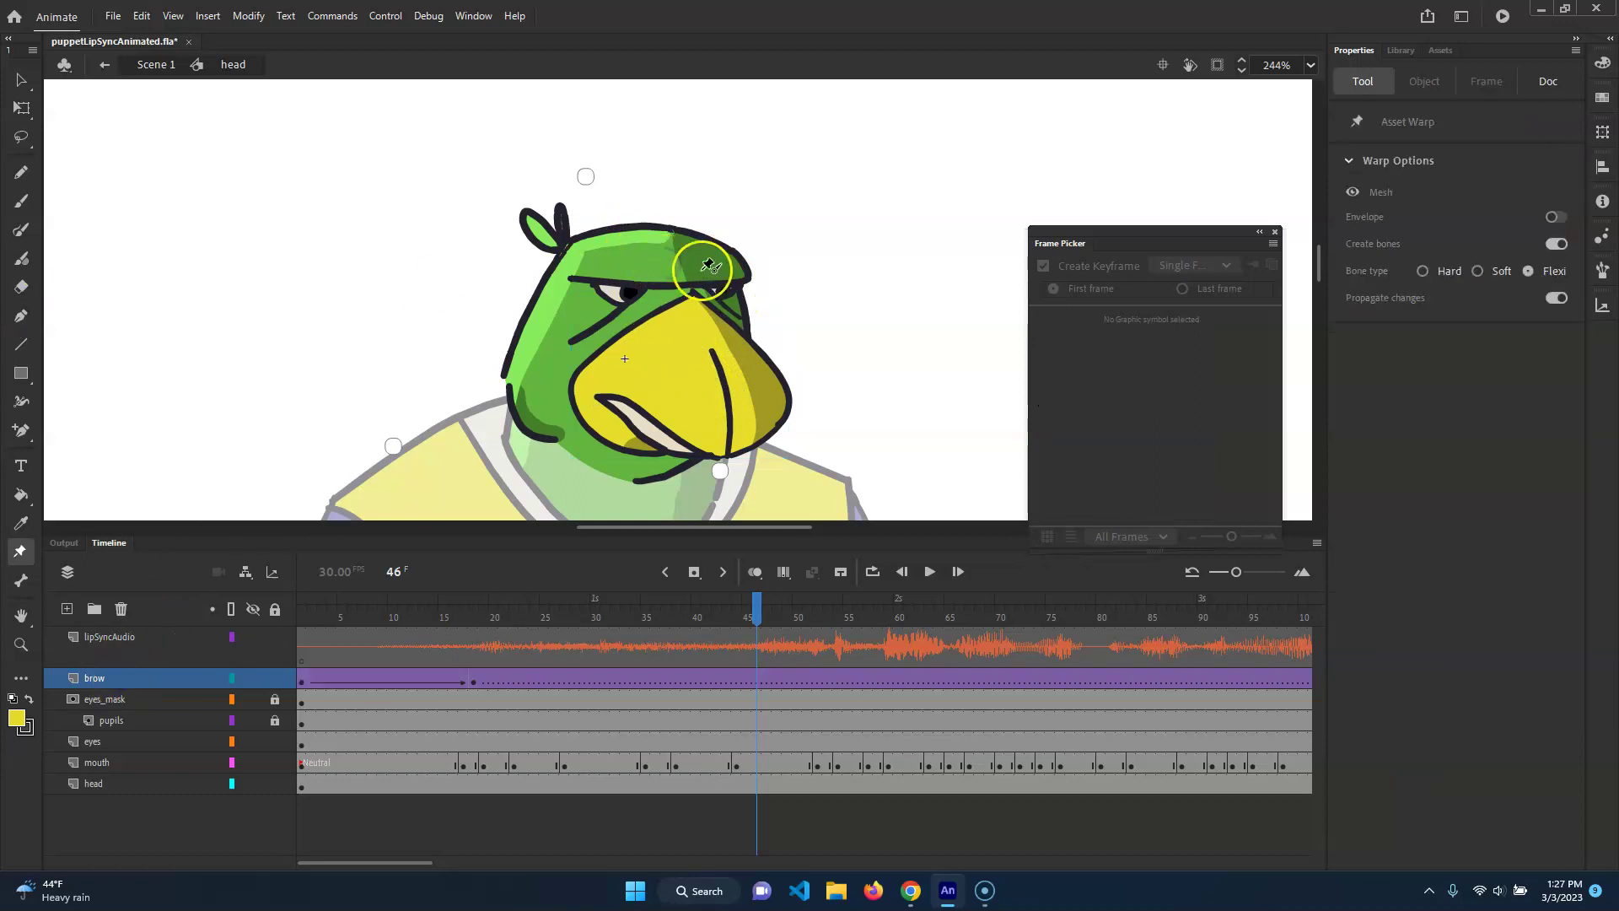
click(21, 80)
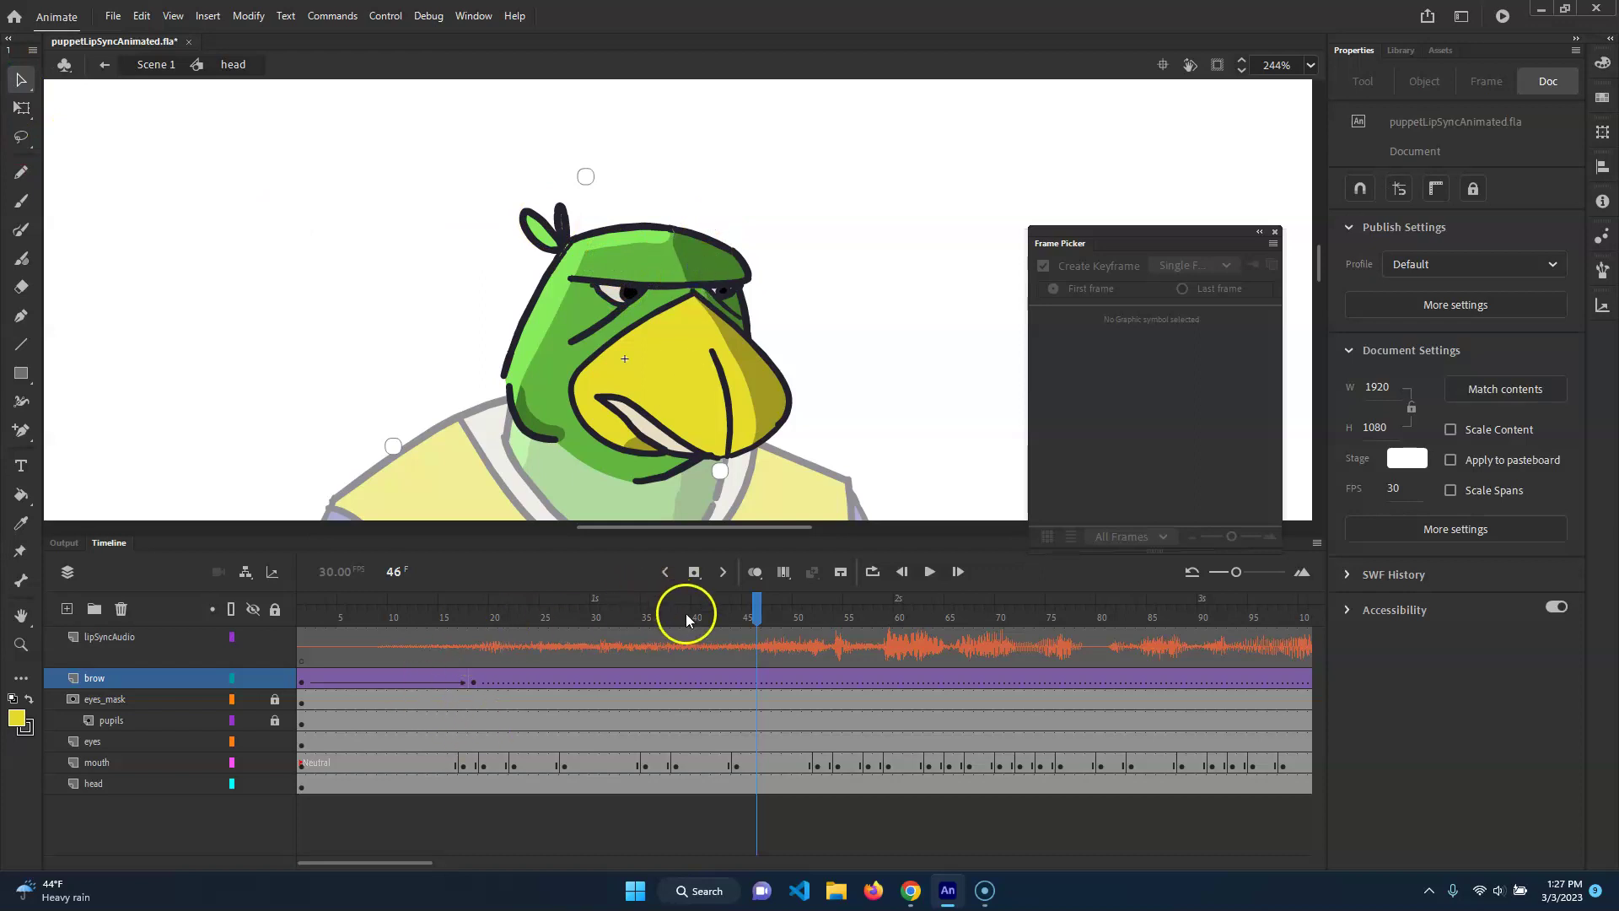
Step: Insert a brow keyframe at frame 39 and bend the middle of the brow downward with the Asset Warp tool
click(728, 620)
click(729, 684)
drag(725, 619, 691, 636)
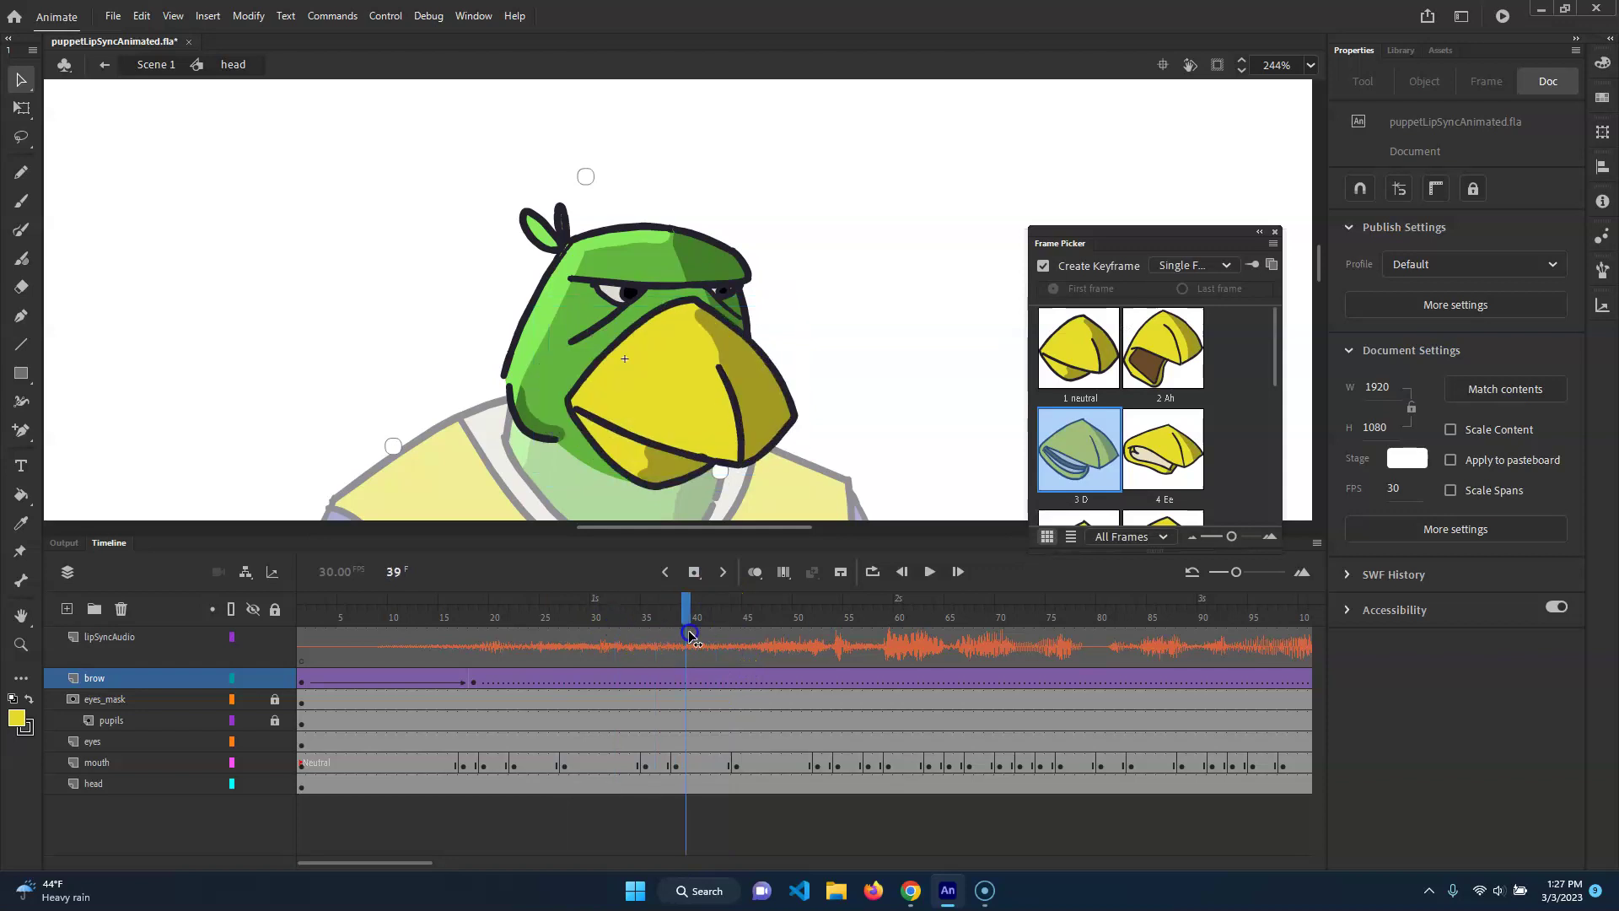
click(686, 682)
key(F6)
click(21, 551)
click(583, 258)
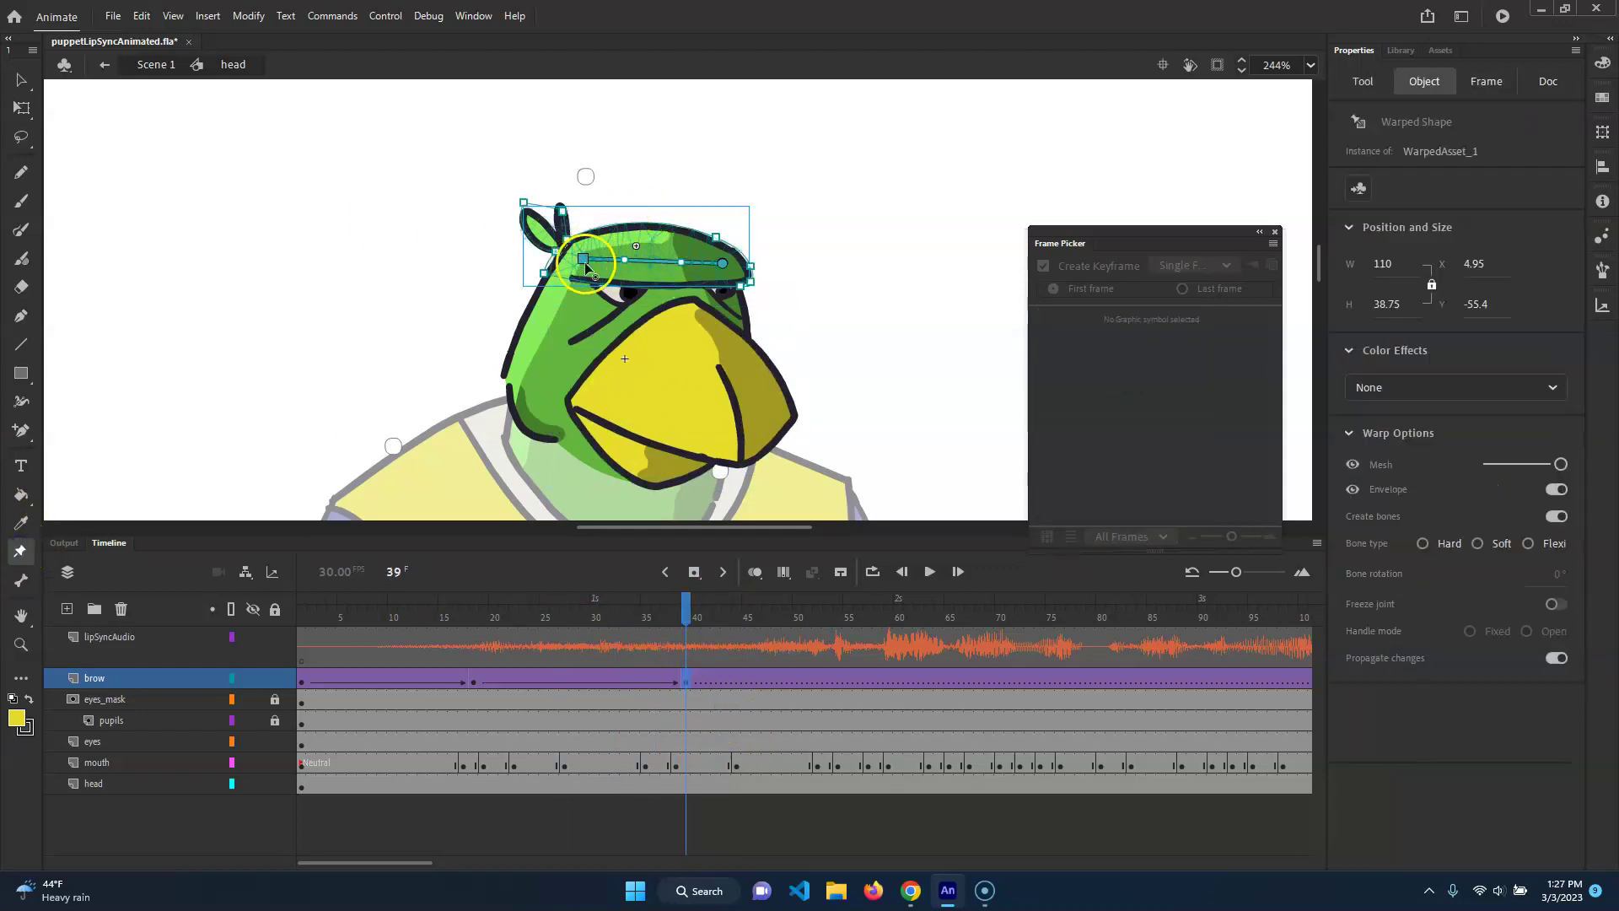
drag(626, 259, 675, 273)
Step: Move the lowered-brow keyframe to frame 35 and scrub the timeline to check the motion
mouse_move(683, 607)
mouse_down()
mouse_move(322, 609)
mouse_move(752, 609)
mouse_move(635, 619)
mouse_move(685, 616)
mouse_up()
click(684, 677)
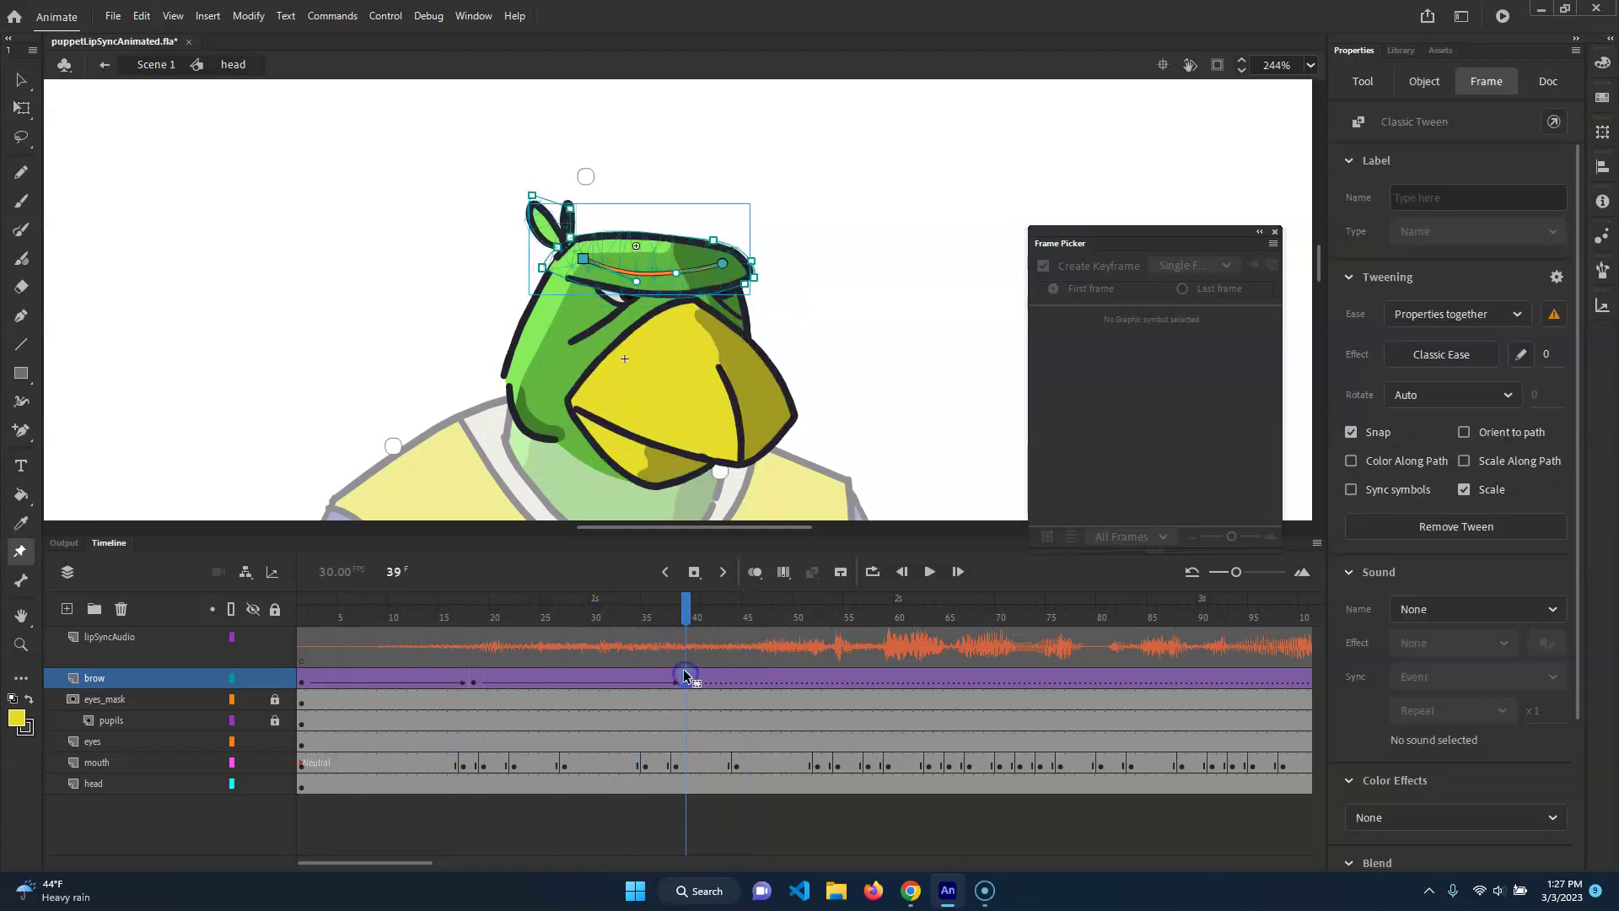
drag(668, 683, 640, 681)
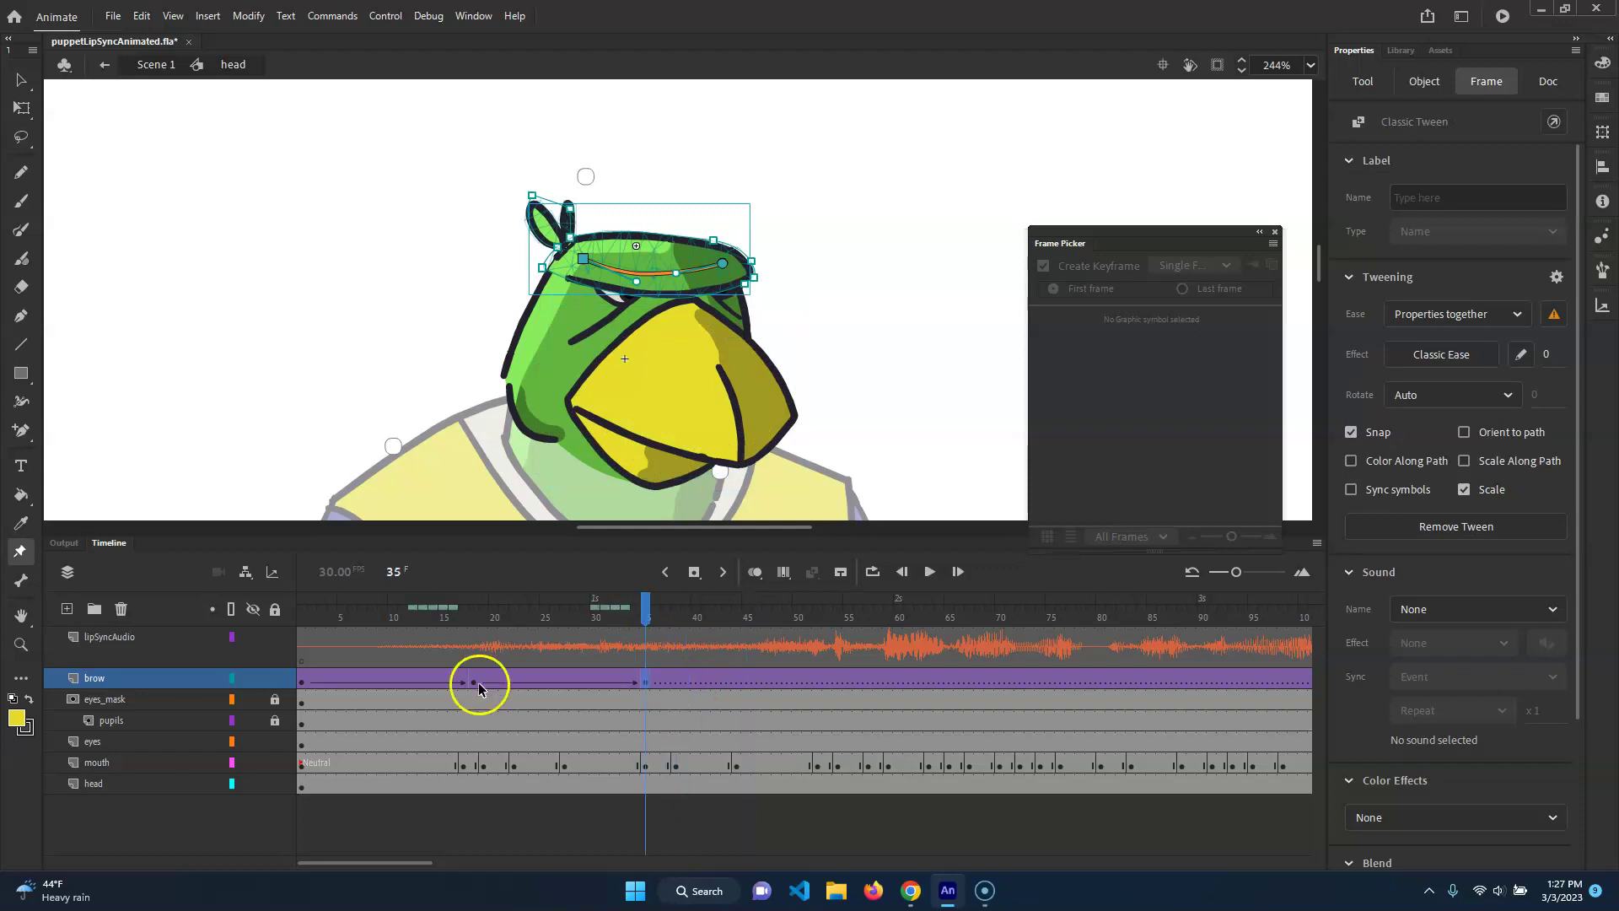
click(436, 618)
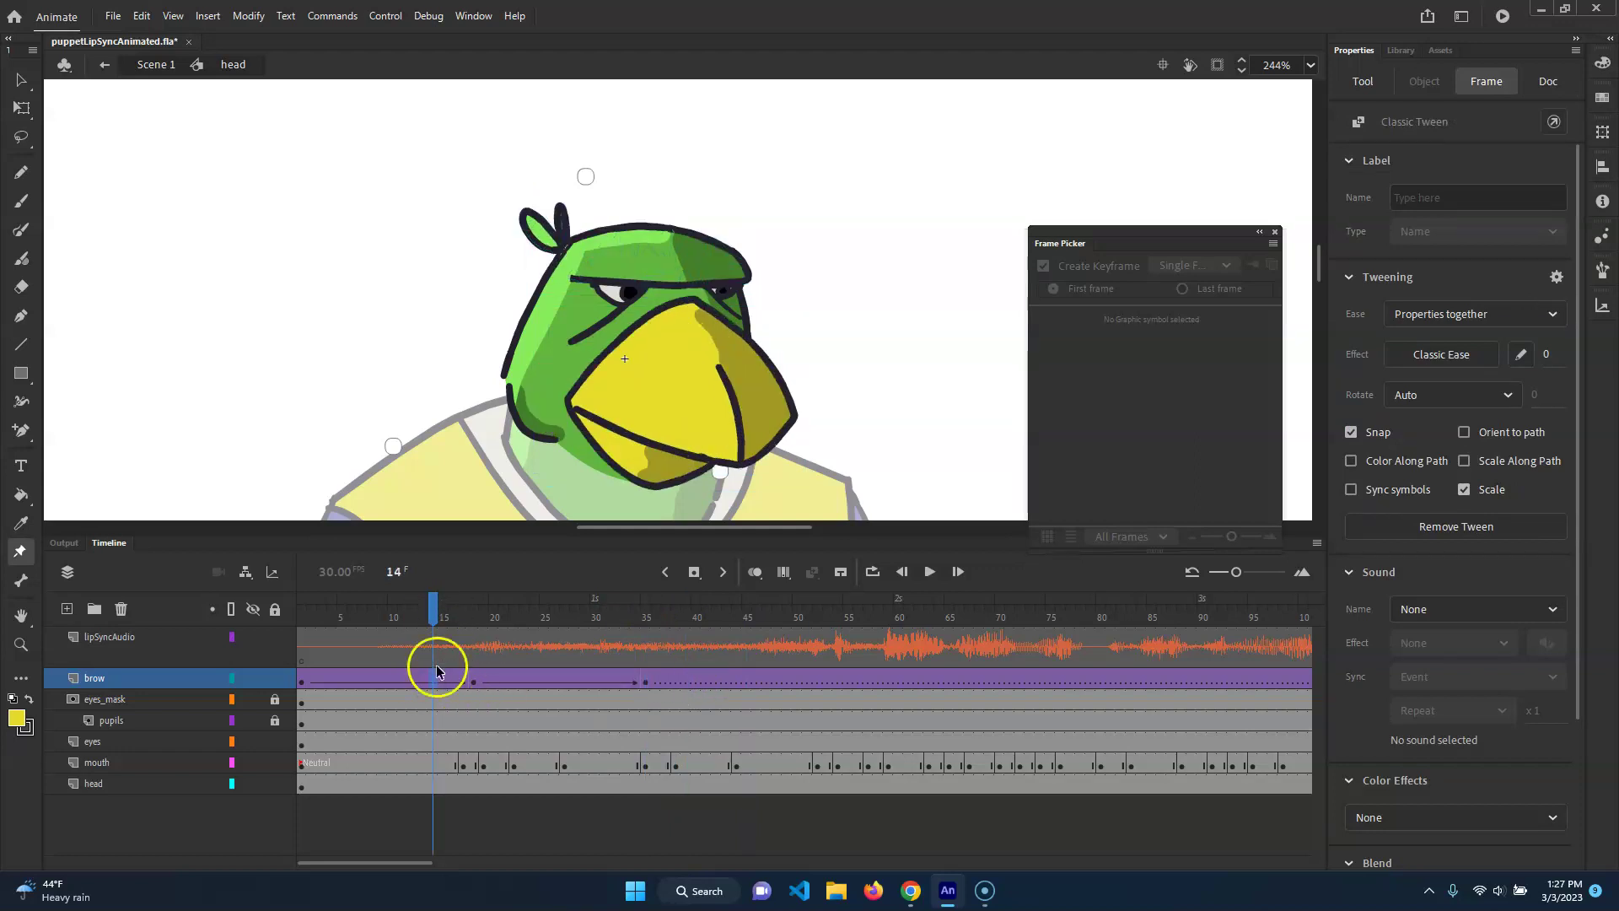
drag(436, 613, 645, 621)
click(640, 688)
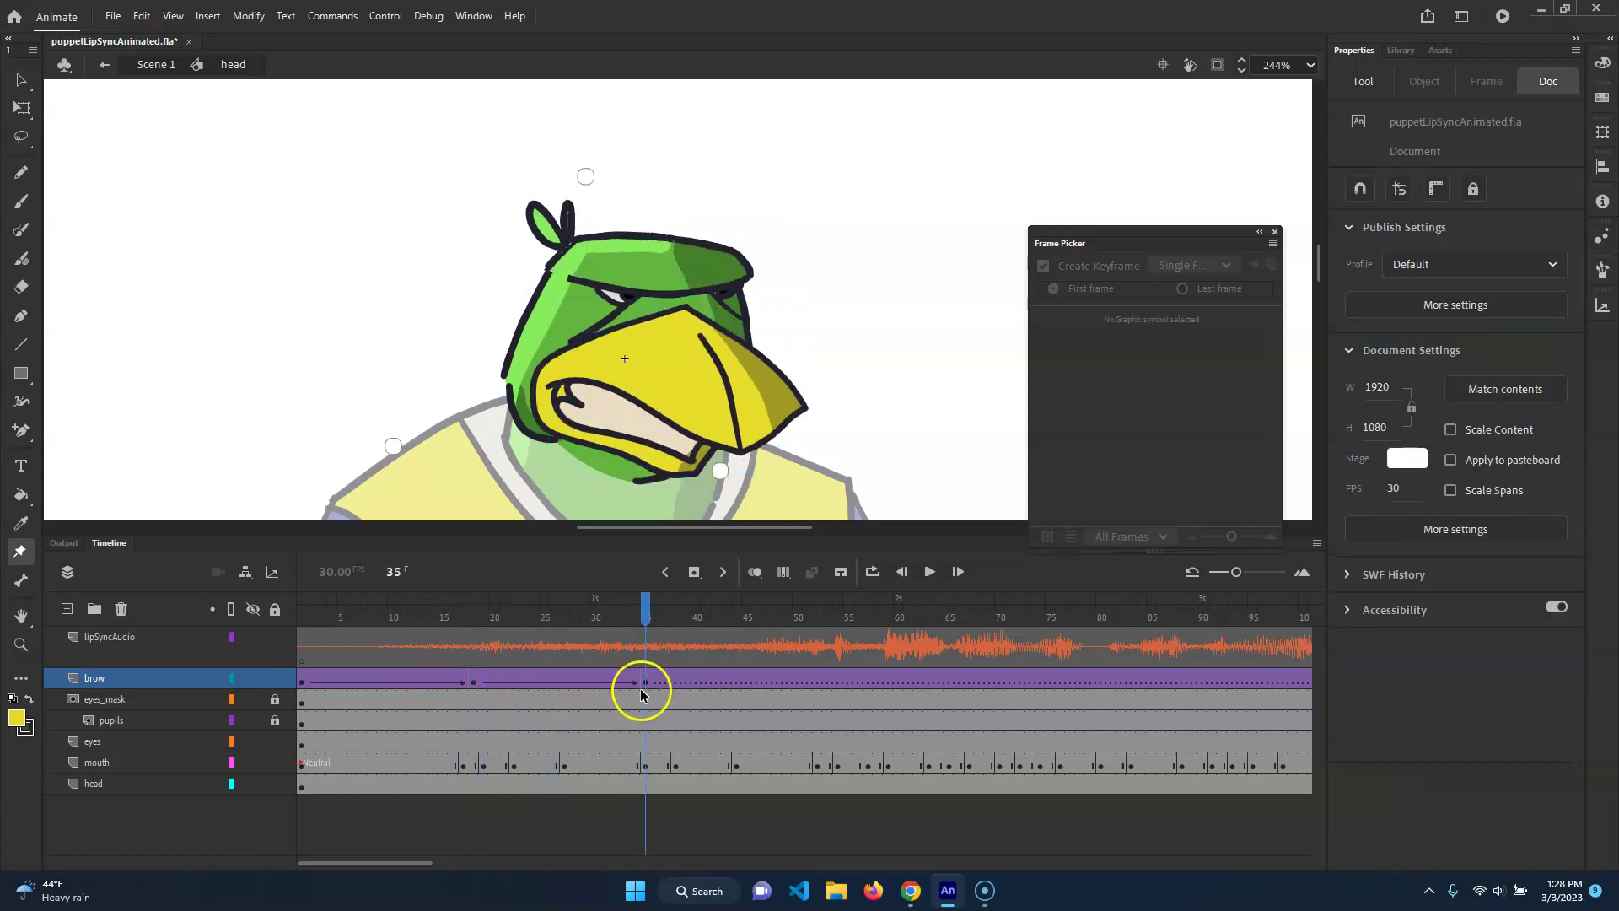
Step: Add a brow keyframe at frame 22 and warp the brow upward
drag(495, 683, 510, 687)
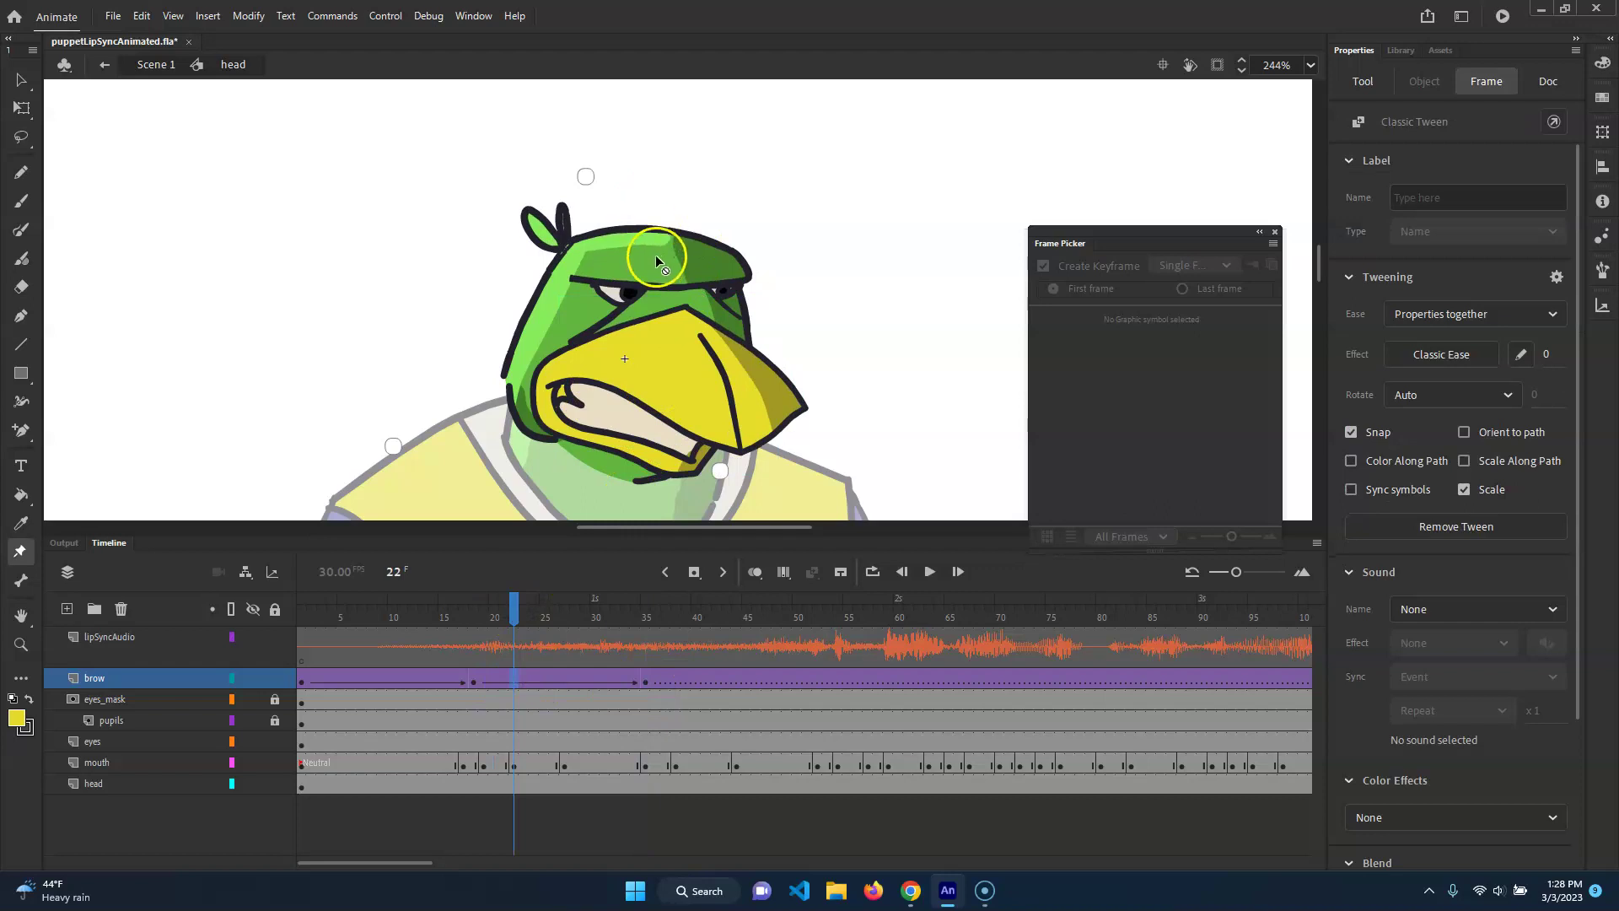
click(511, 609)
click(556, 312)
click(593, 264)
drag(595, 265, 617, 243)
drag(711, 268, 703, 241)
click(510, 610)
Step: Insert a brow keyframe at frame 58 and warp the brow into a raised arch
drag(508, 611, 881, 667)
click(876, 679)
key(F6)
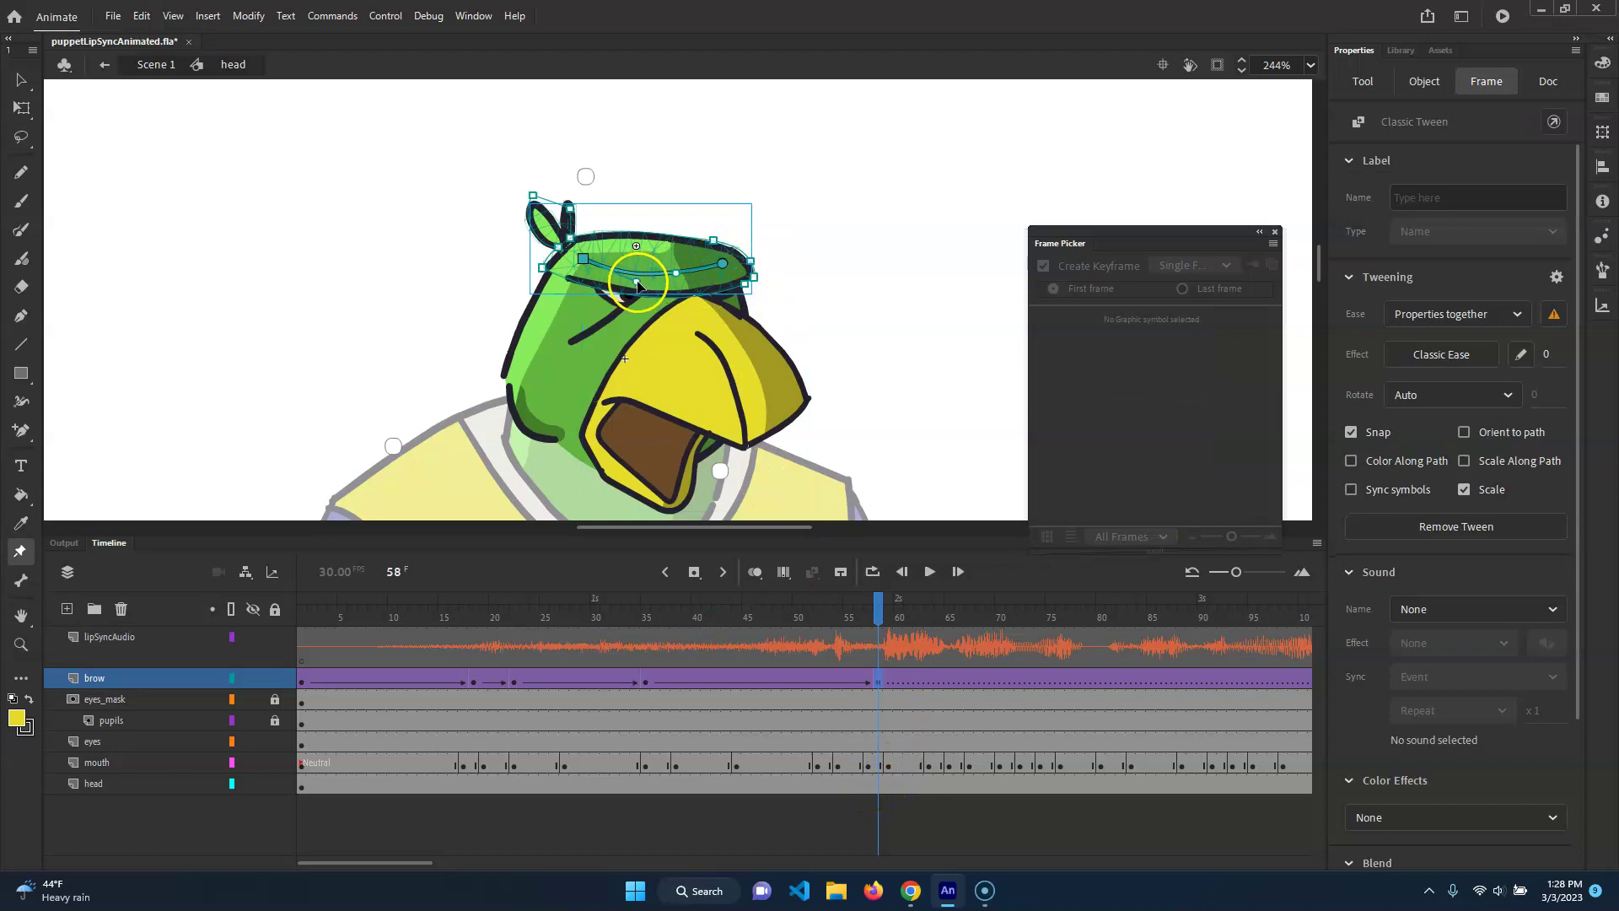
drag(648, 276, 724, 265)
click(718, 266)
click(670, 289)
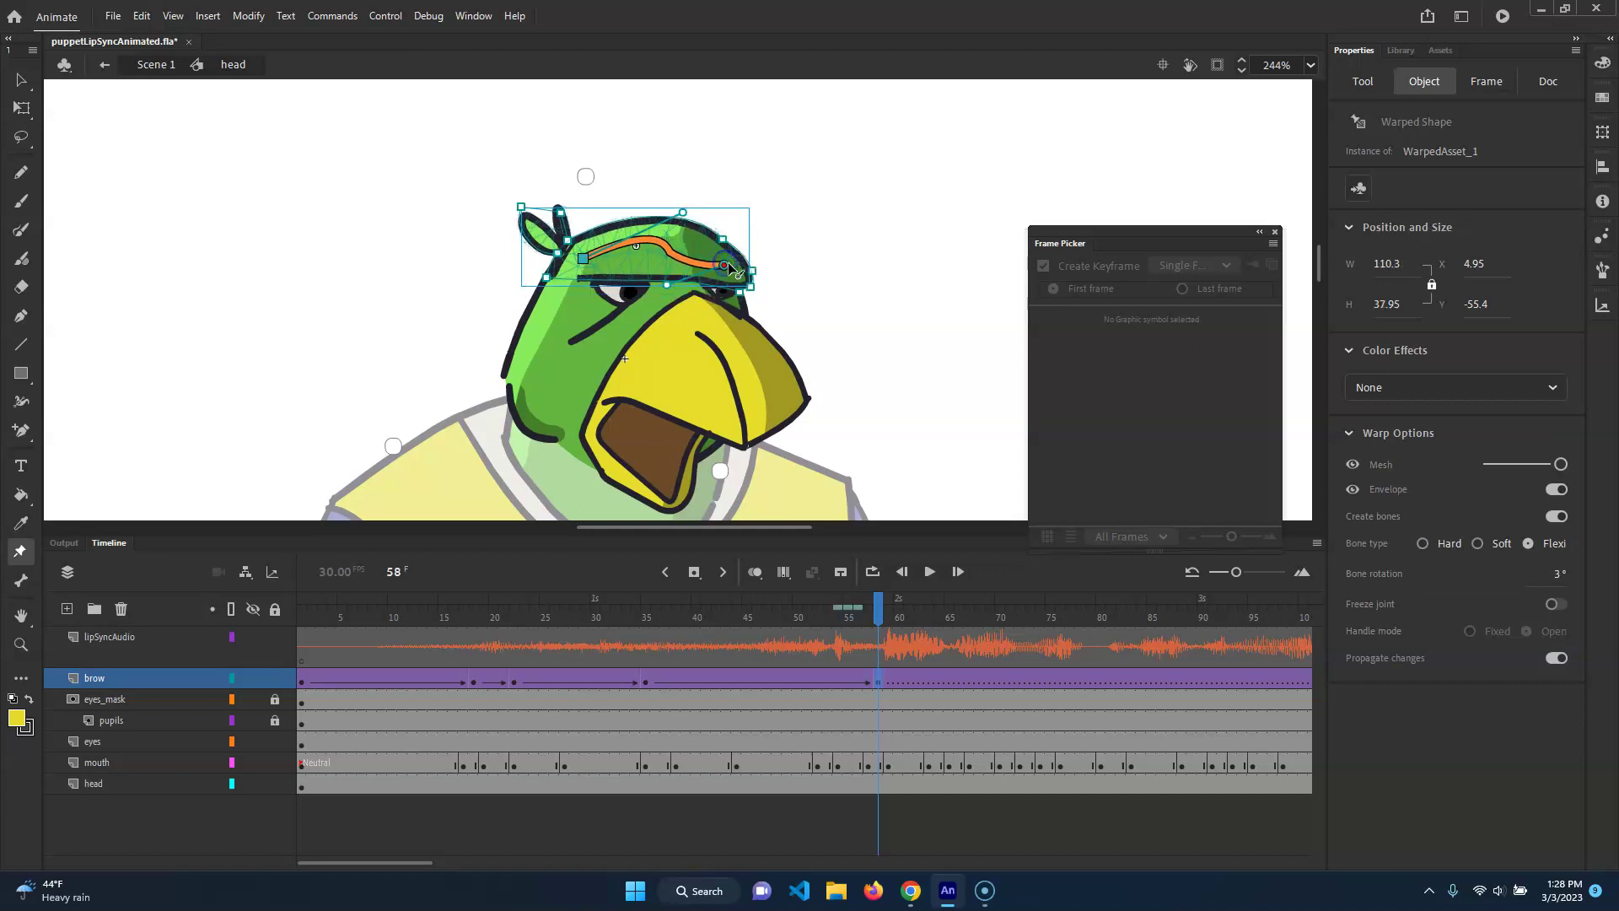
click(690, 217)
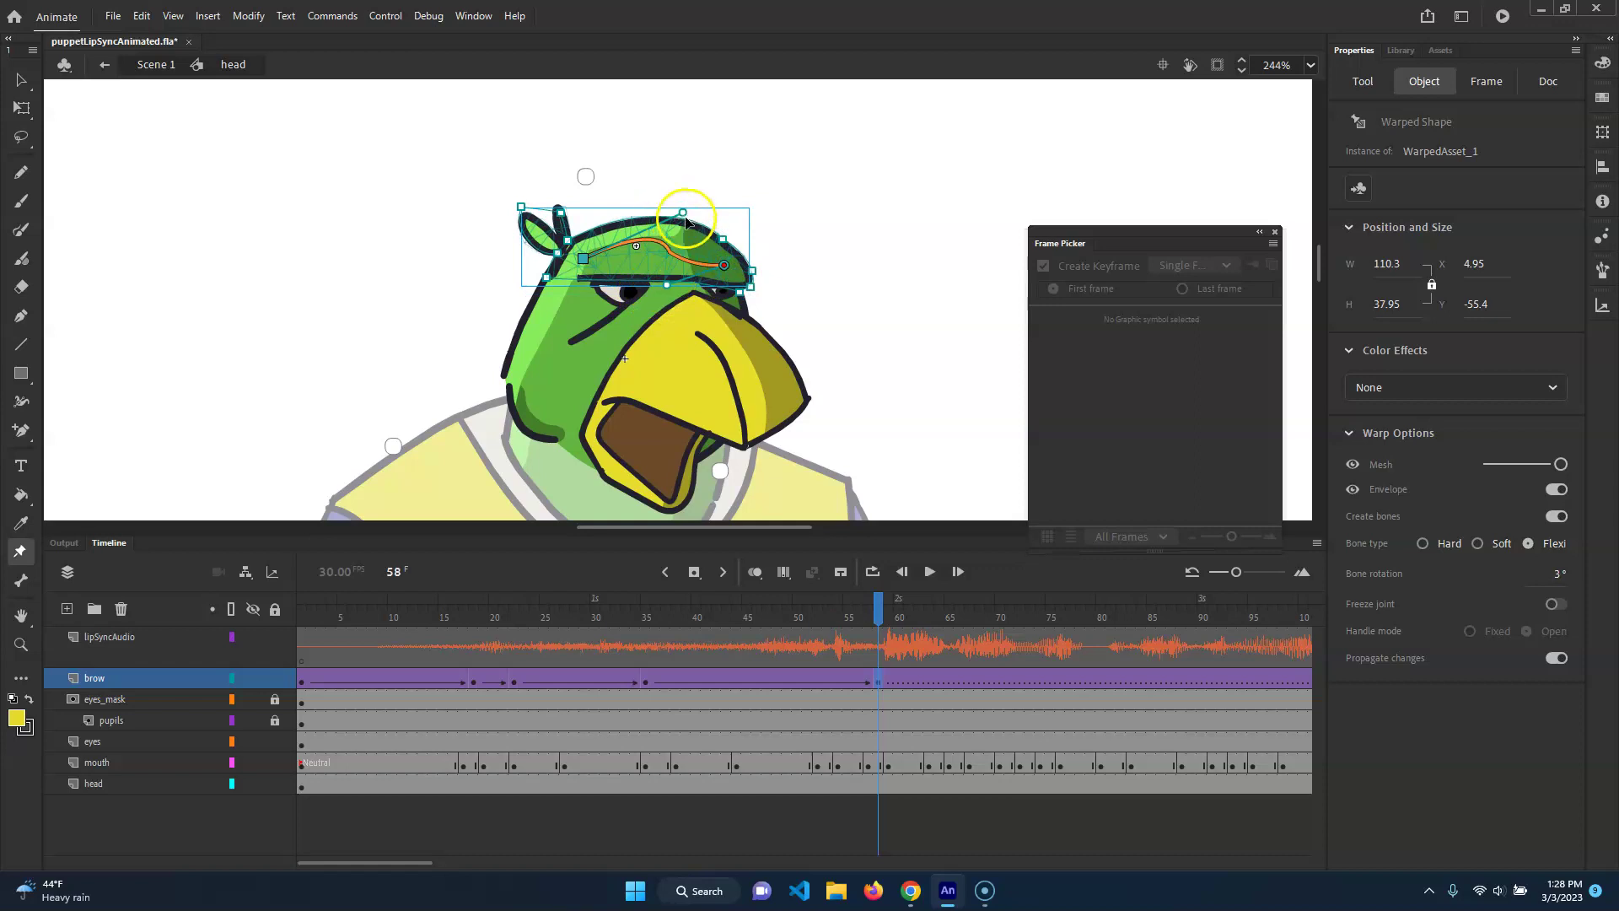
drag(685, 215, 615, 184)
click(733, 281)
Step: Copy the lowered-brow keyframe at frame 35 and paste it at frame 50 on the brow layer
drag(877, 610, 640, 682)
click(646, 683)
right_click(647, 683)
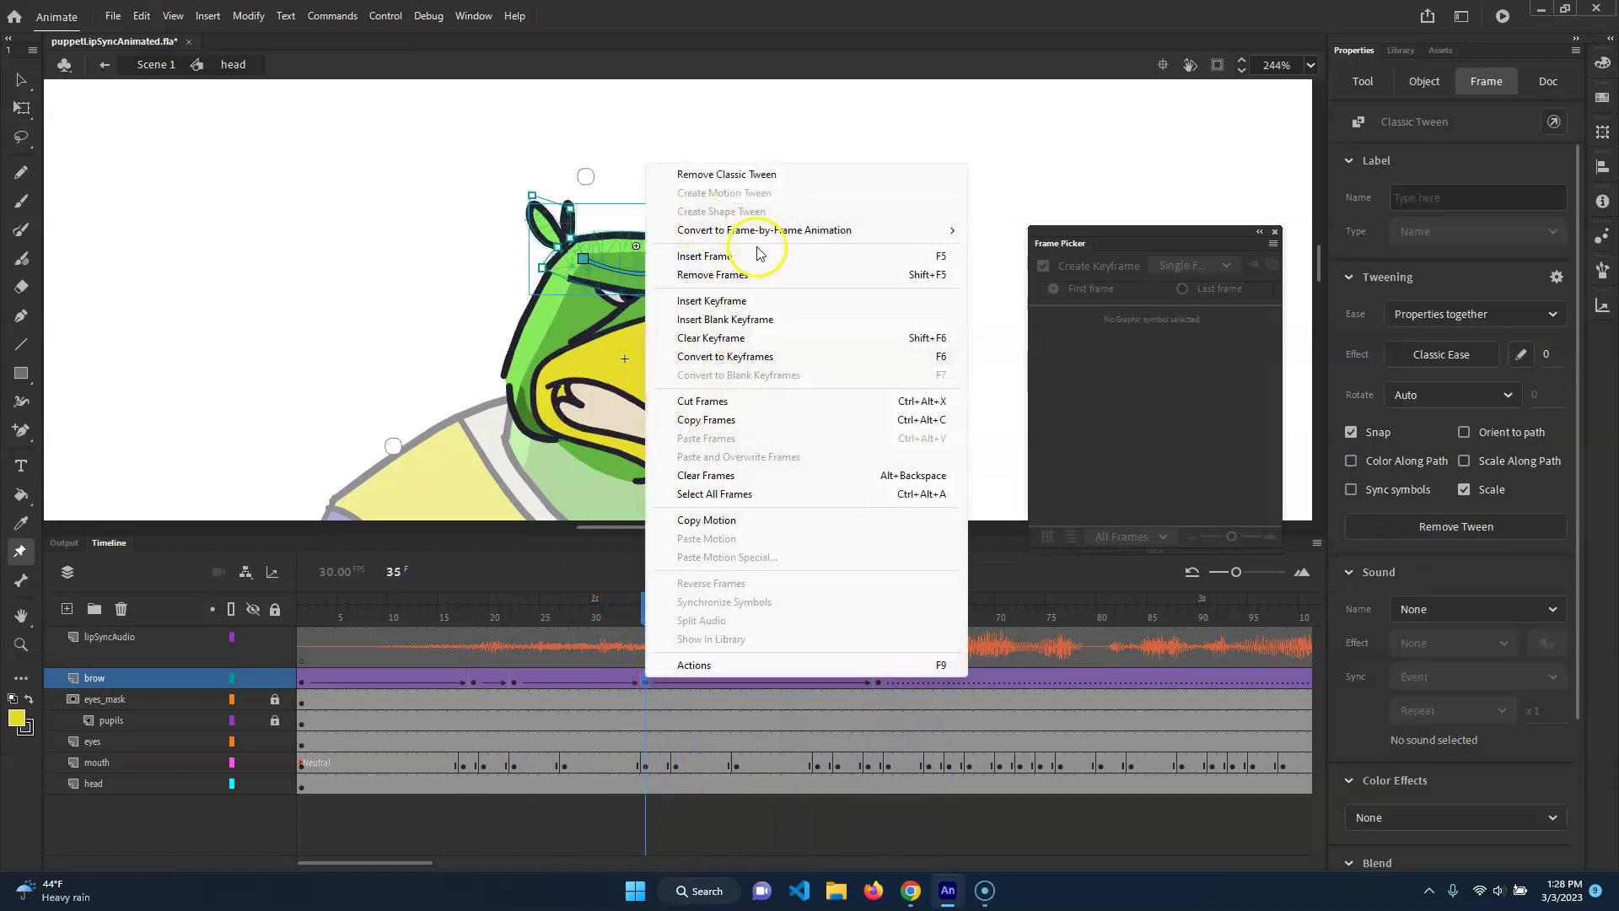
click(751, 421)
click(792, 684)
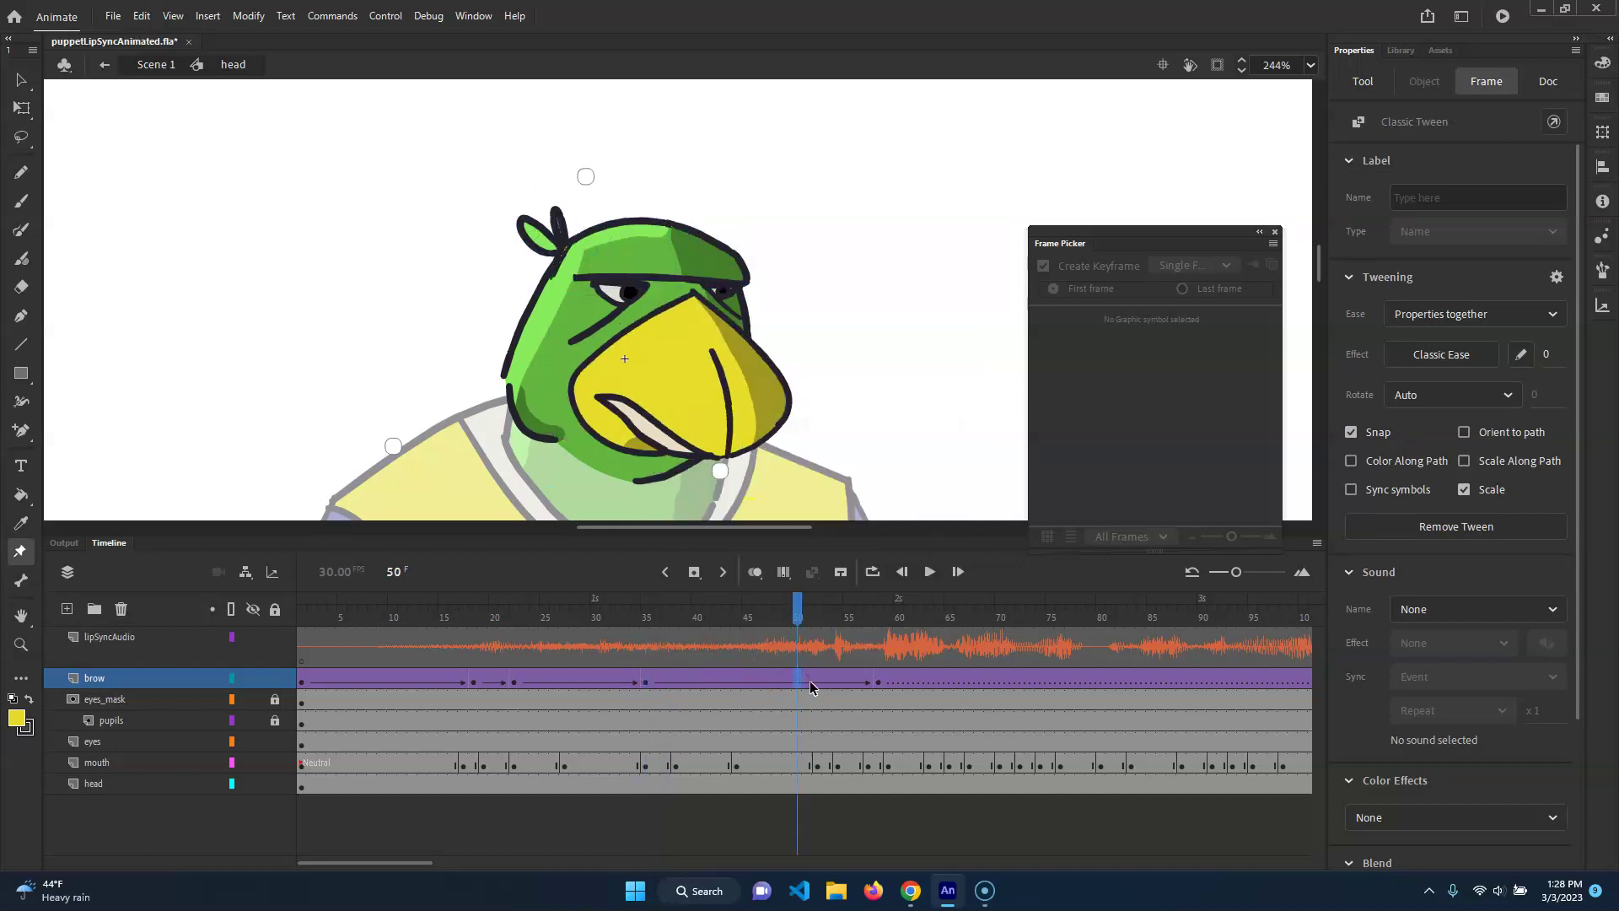
right_click(797, 680)
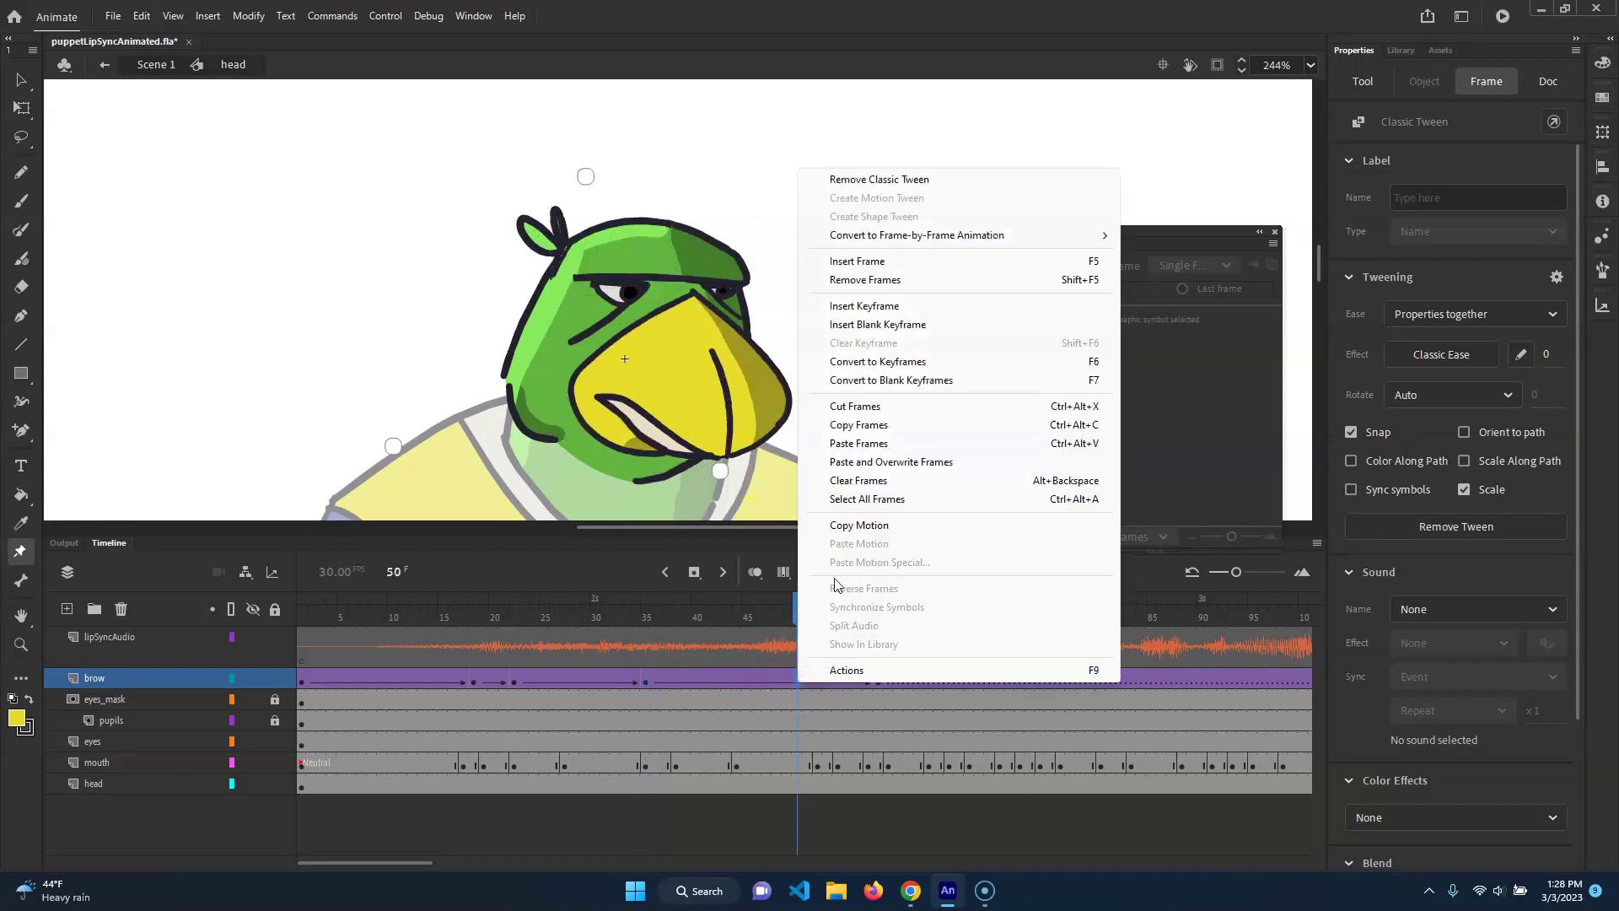
click(877, 443)
Step: Scrub through the audio and insert a brow keyframe at frame 93
click(808, 621)
drag(797, 606, 1221, 701)
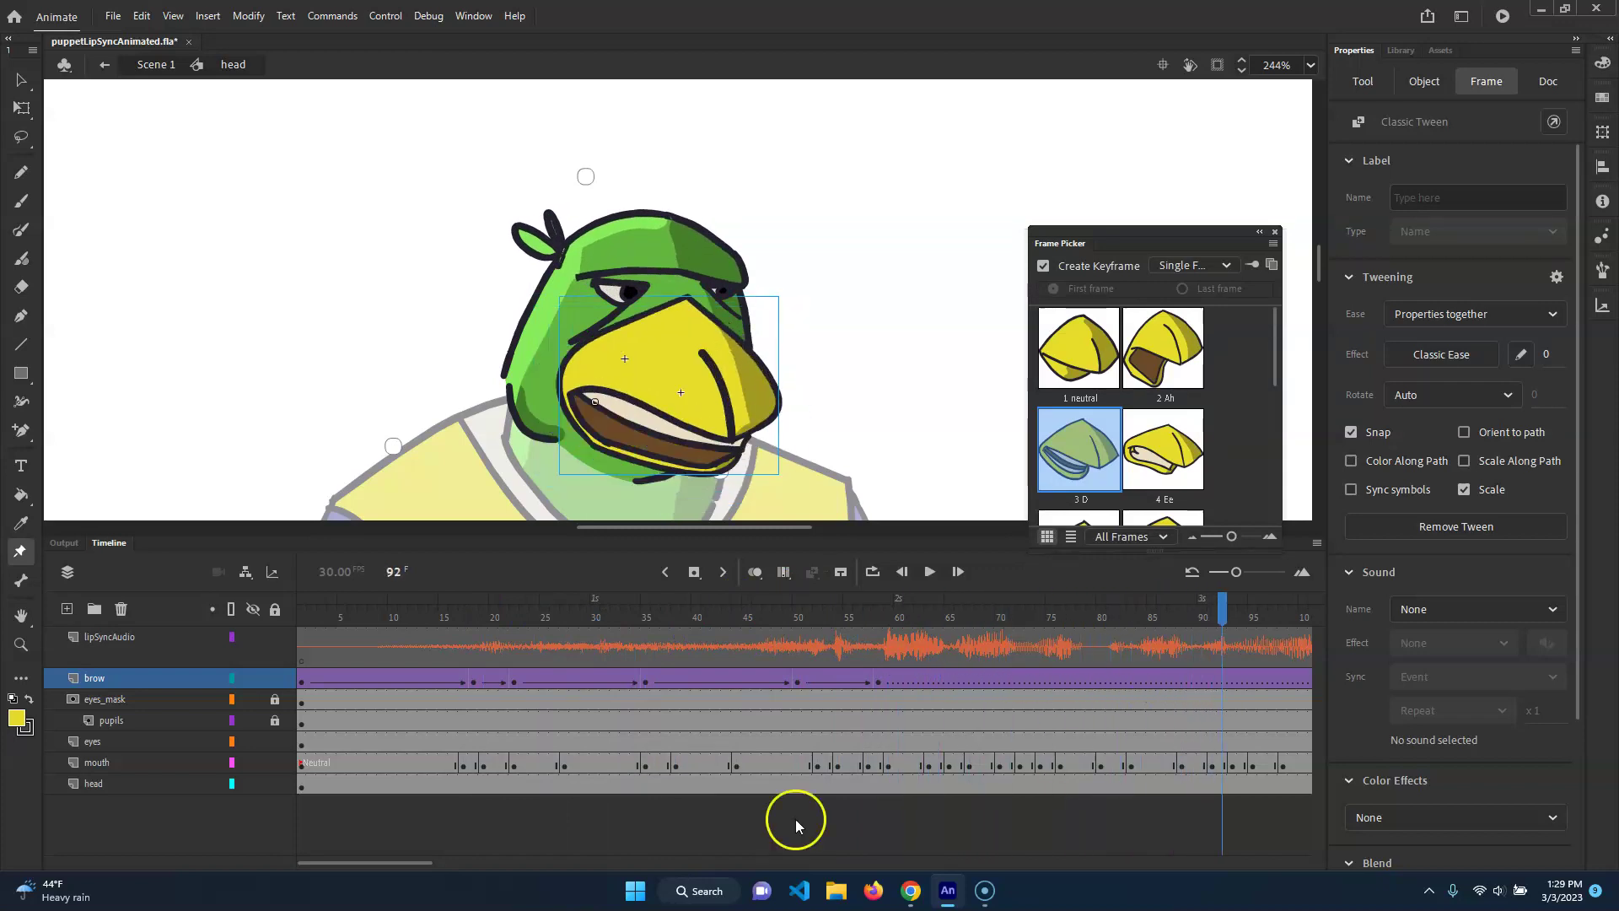
drag(422, 861, 507, 882)
mouse_move(600, 614)
mouse_down()
mouse_move(894, 628)
mouse_move(537, 638)
mouse_move(605, 647)
mouse_up()
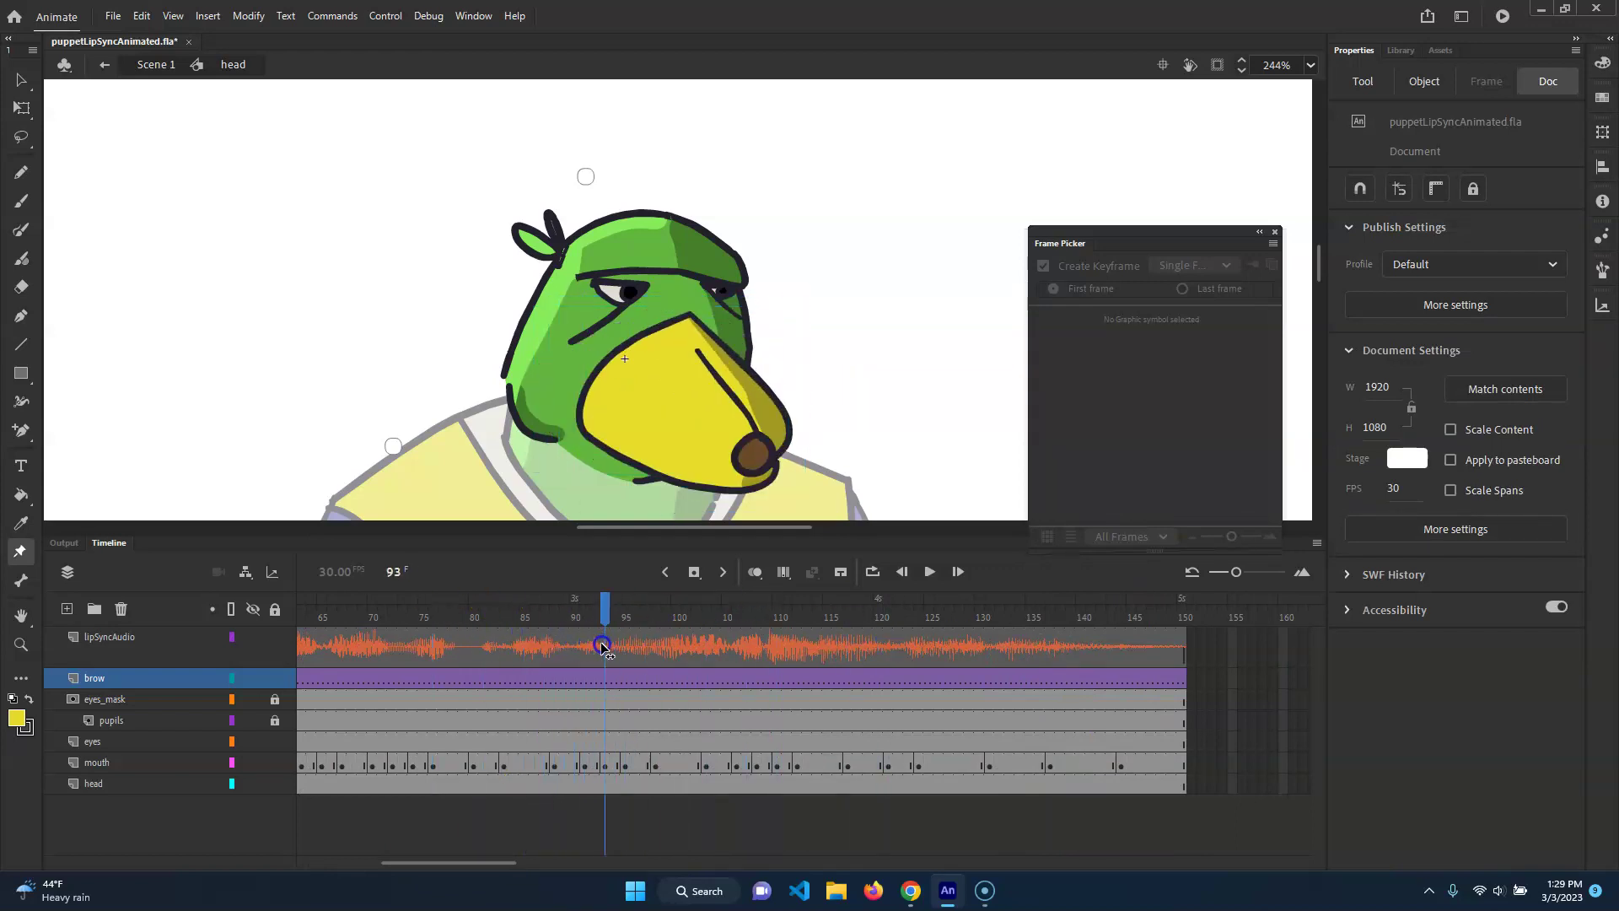
click(604, 687)
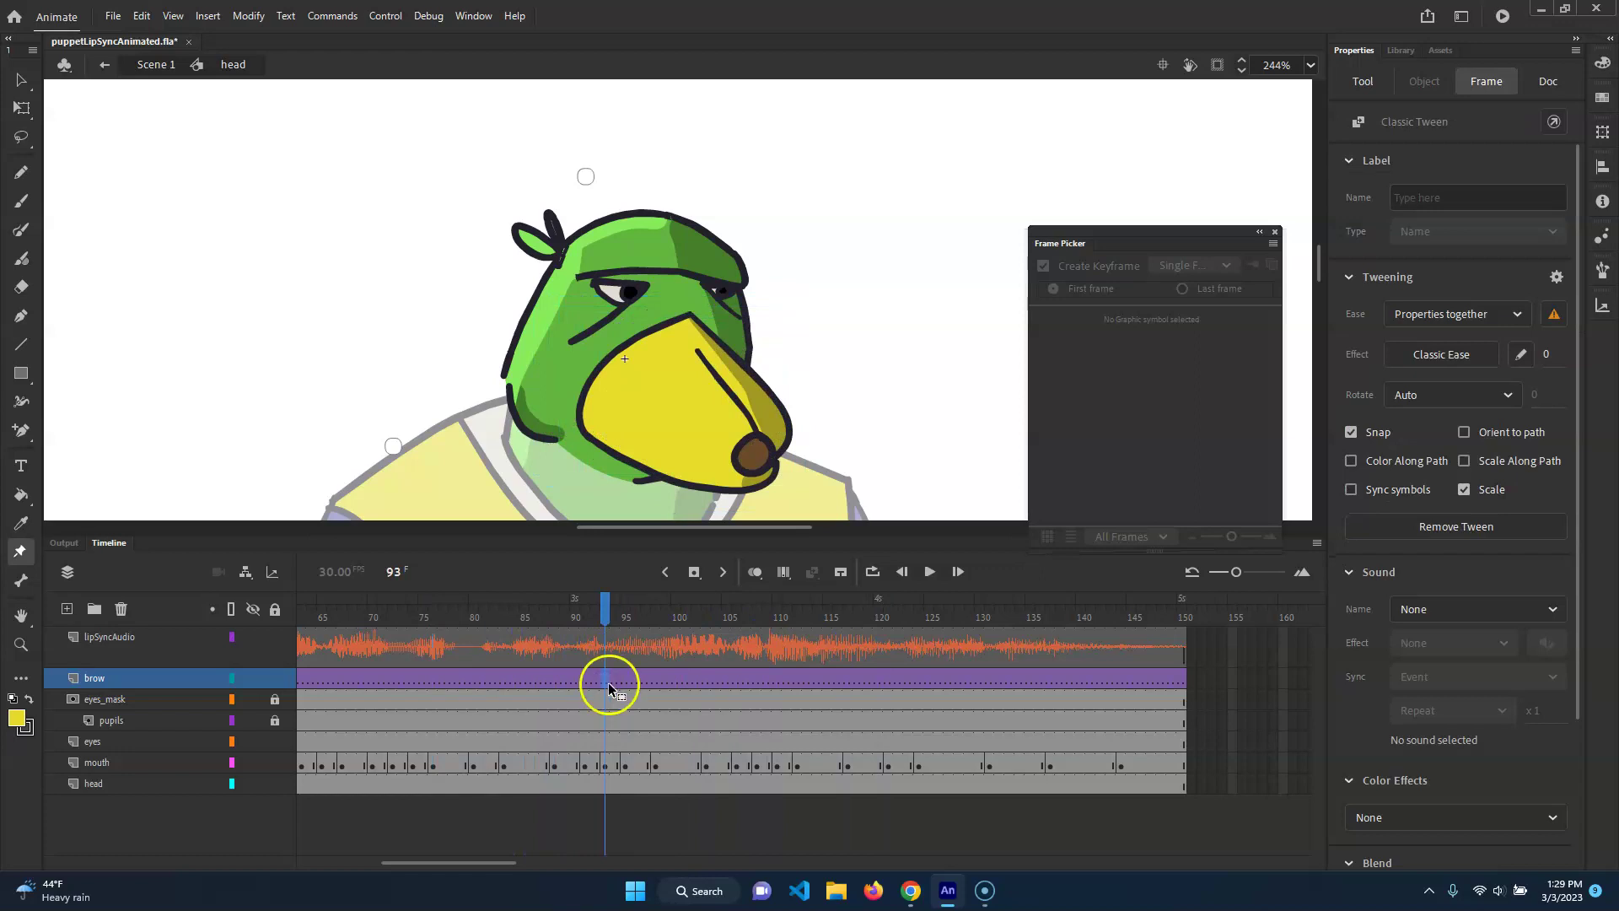
key(F6)
Step: Insert another brow keyframe at frame 100 and scrub around it to check the timing
drag(601, 615, 682, 631)
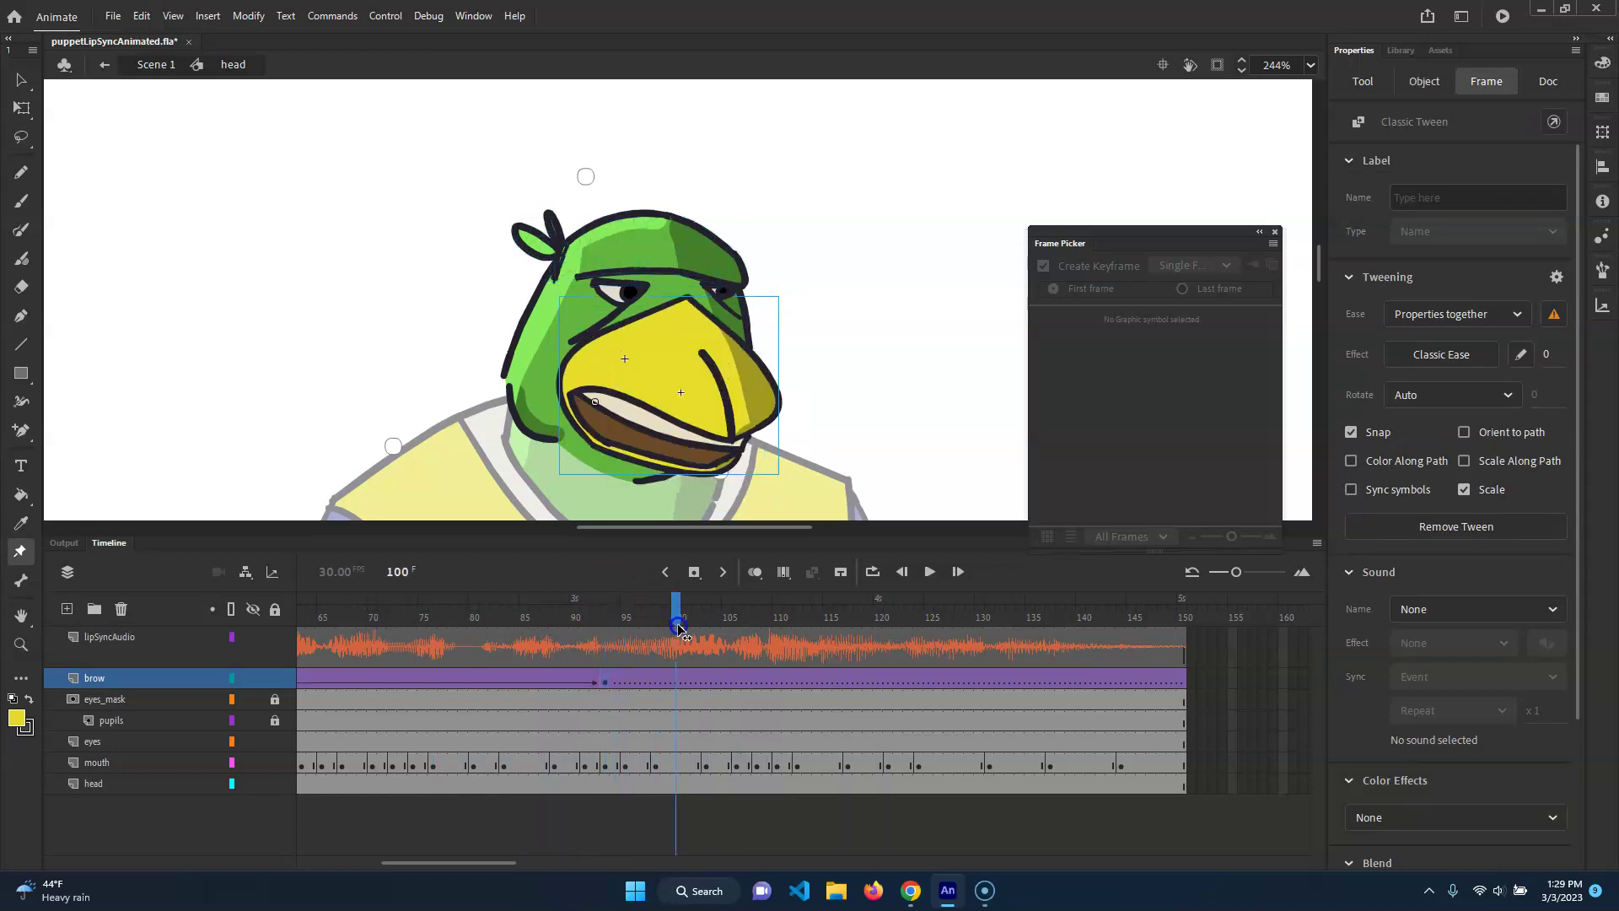
click(676, 685)
key(F6)
click(649, 602)
drag(649, 602, 691, 641)
Step: Warp the brow at frame 100 into a lower, flatter shape by adjusting its curve and both ends, and review it through frame 150
click(688, 255)
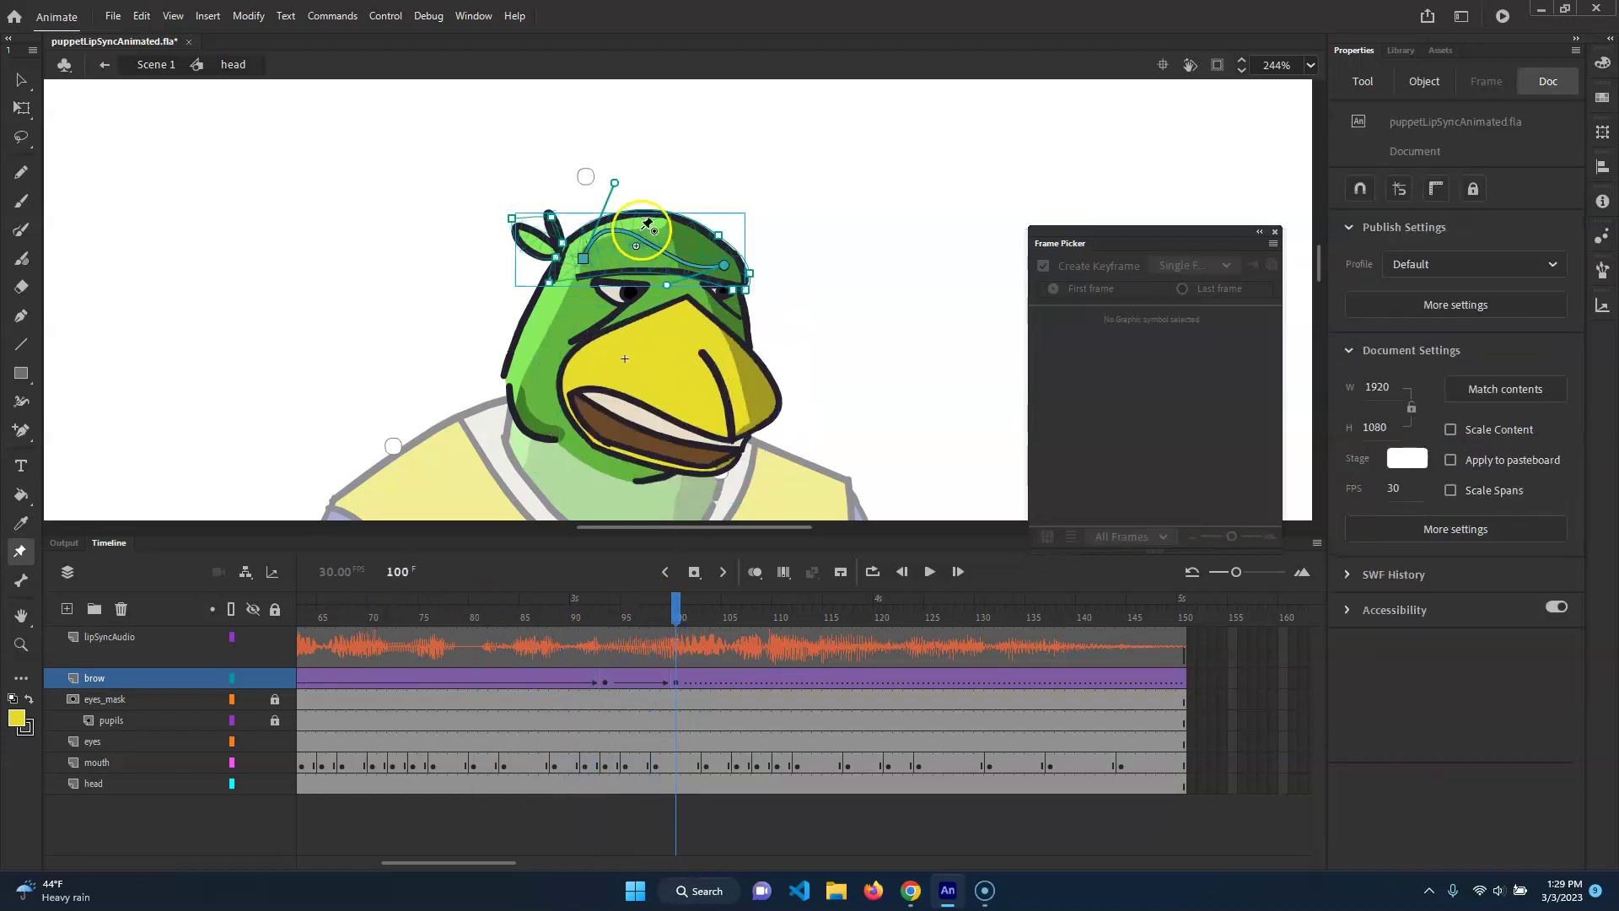
drag(616, 187, 665, 222)
click(724, 265)
mouse_move(727, 268)
mouse_down()
mouse_move(735, 245)
mouse_move(721, 257)
mouse_up()
drag(584, 262, 584, 270)
key(Up)
key(Up)
key(Up)
key(Up)
key(Up)
key(Up)
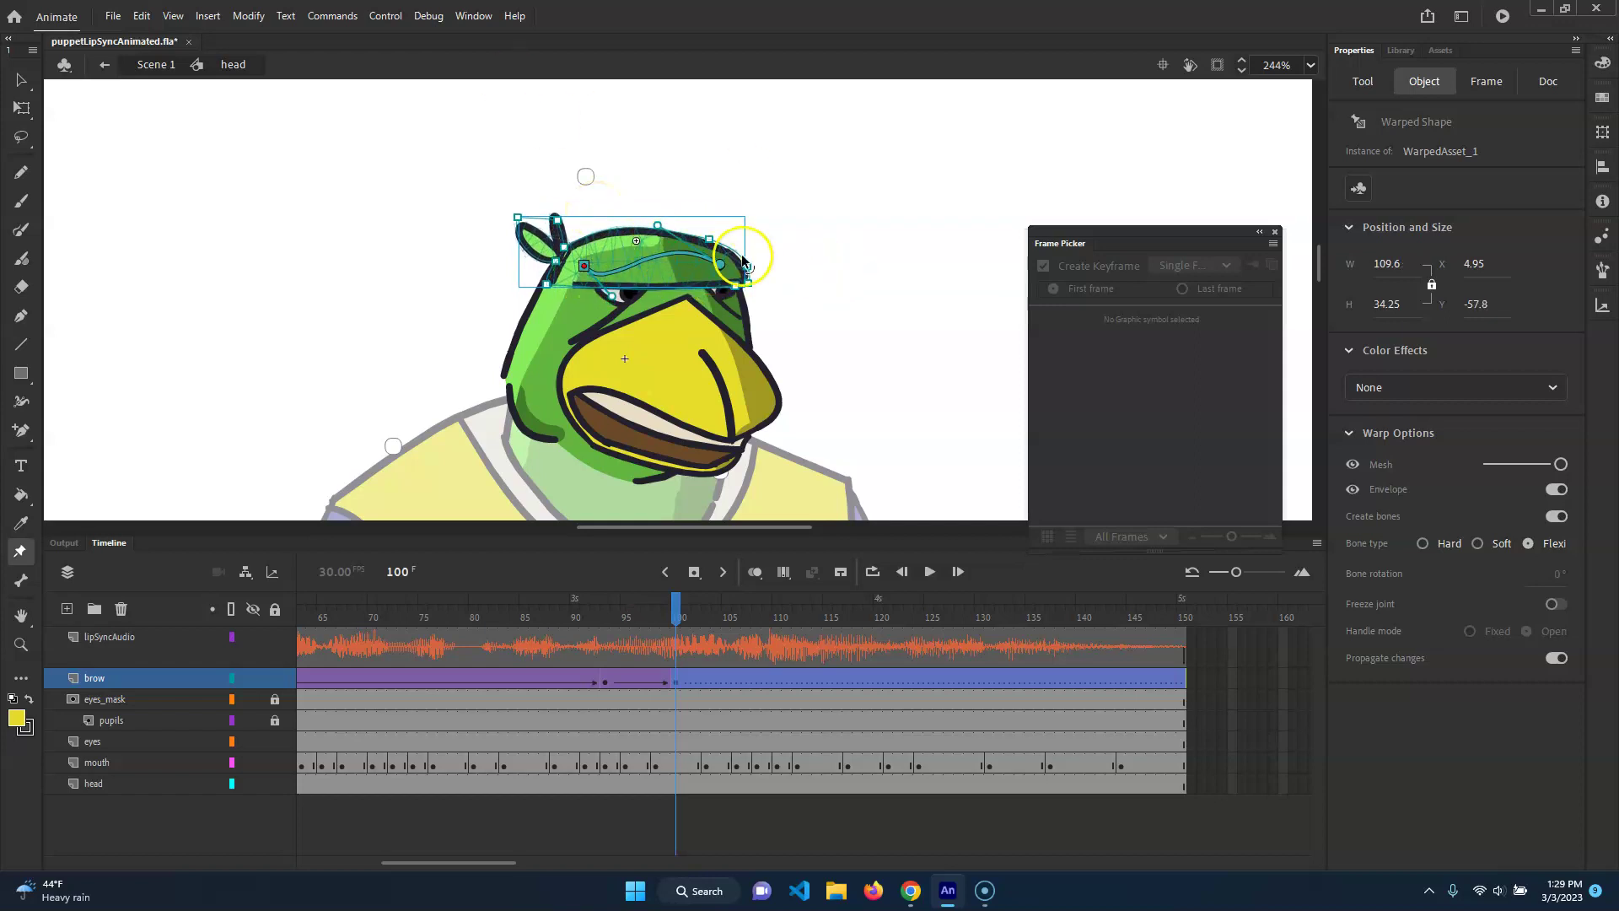
drag(718, 264, 723, 239)
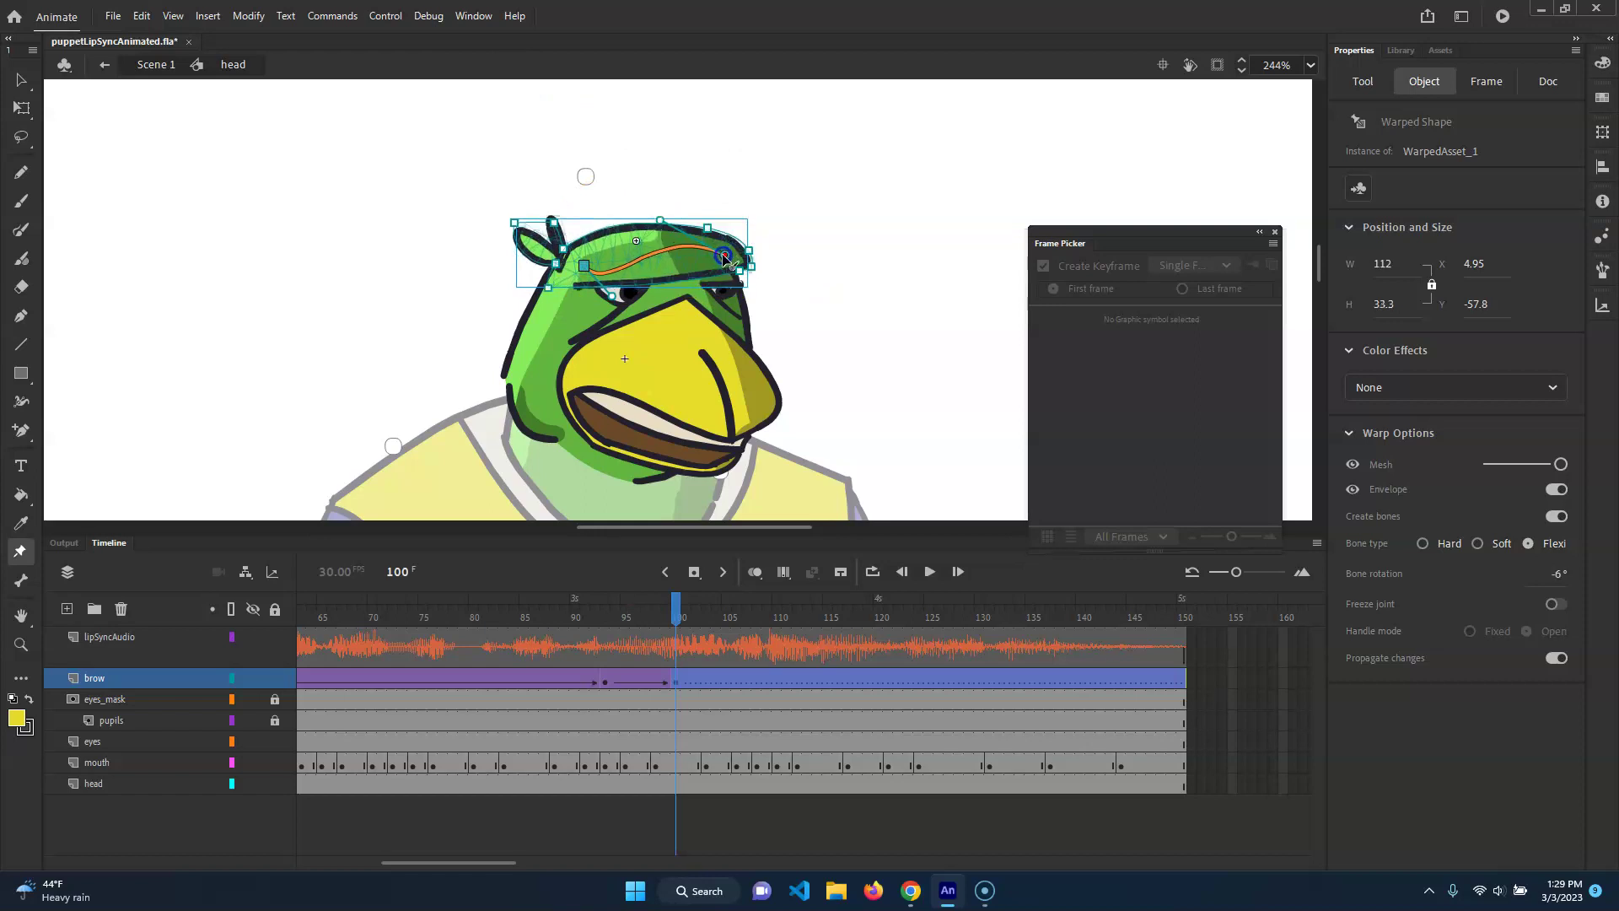
click(650, 679)
drag(678, 615, 1147, 666)
drag(465, 558, 62, 422)
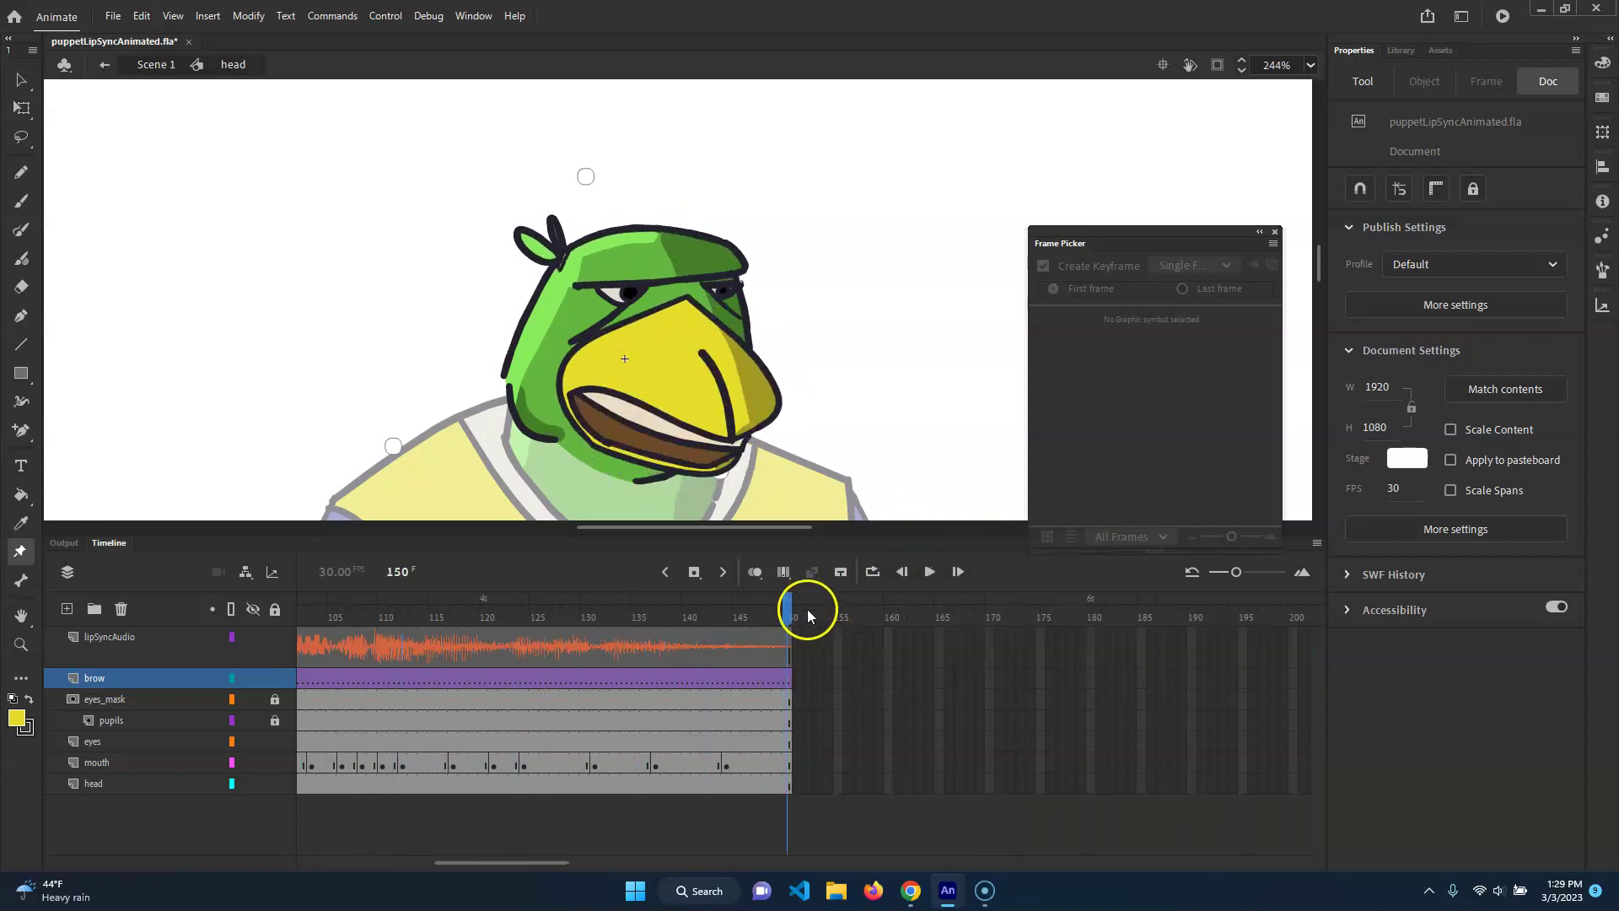
Step: Return to frame 1, hide the eyes_mask layer, and unlock and select the pupils layer
drag(789, 603, 275, 549)
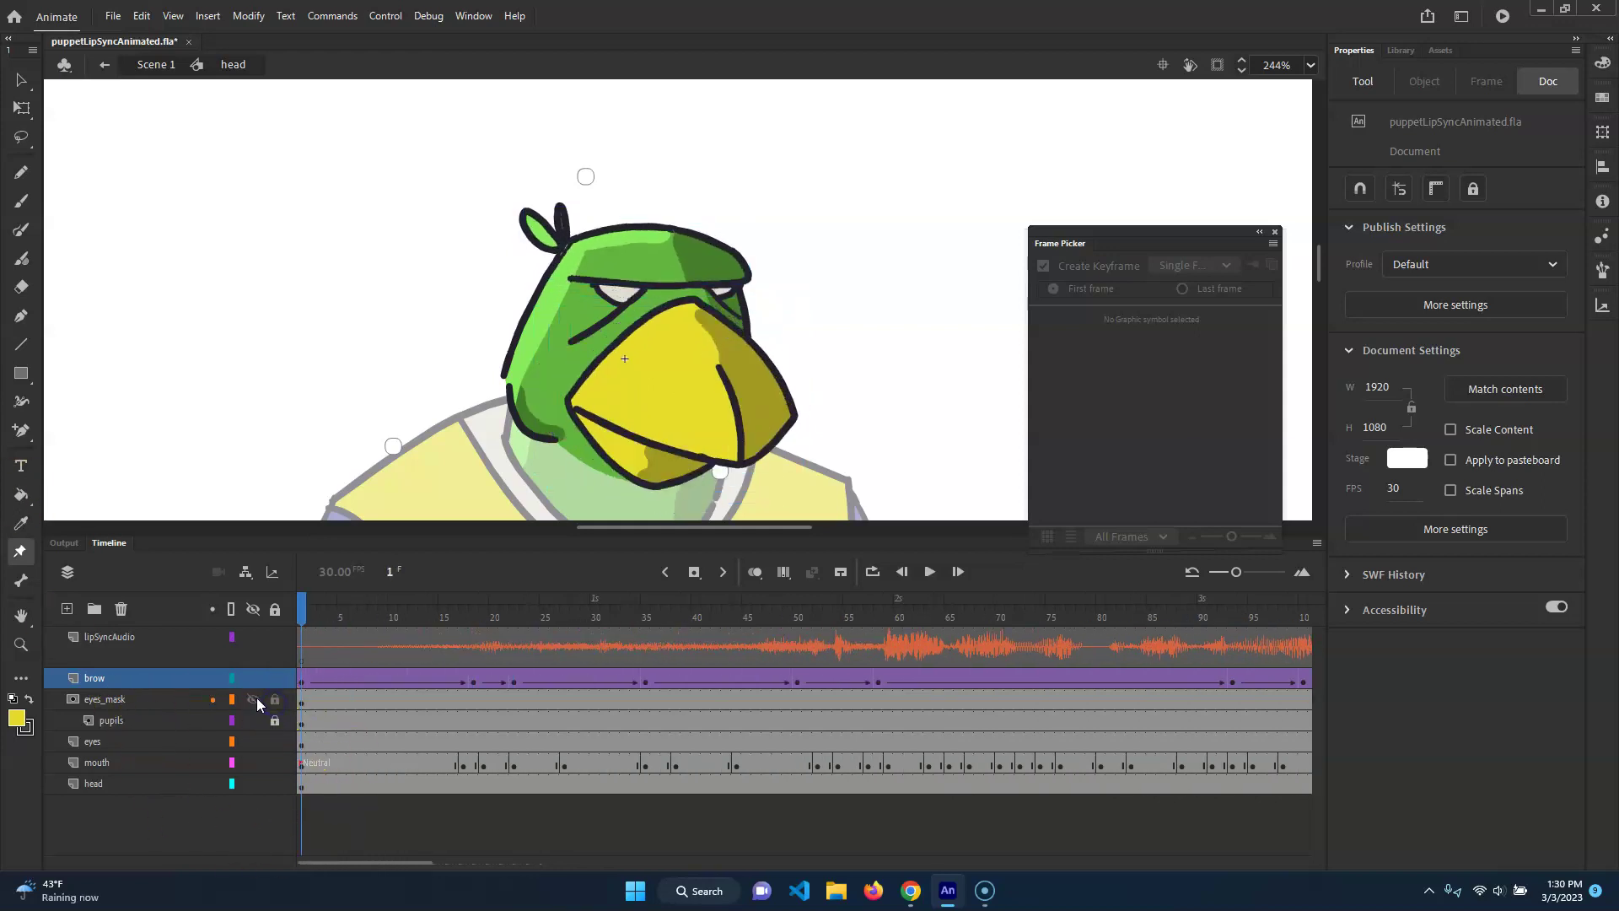
click(275, 720)
click(135, 721)
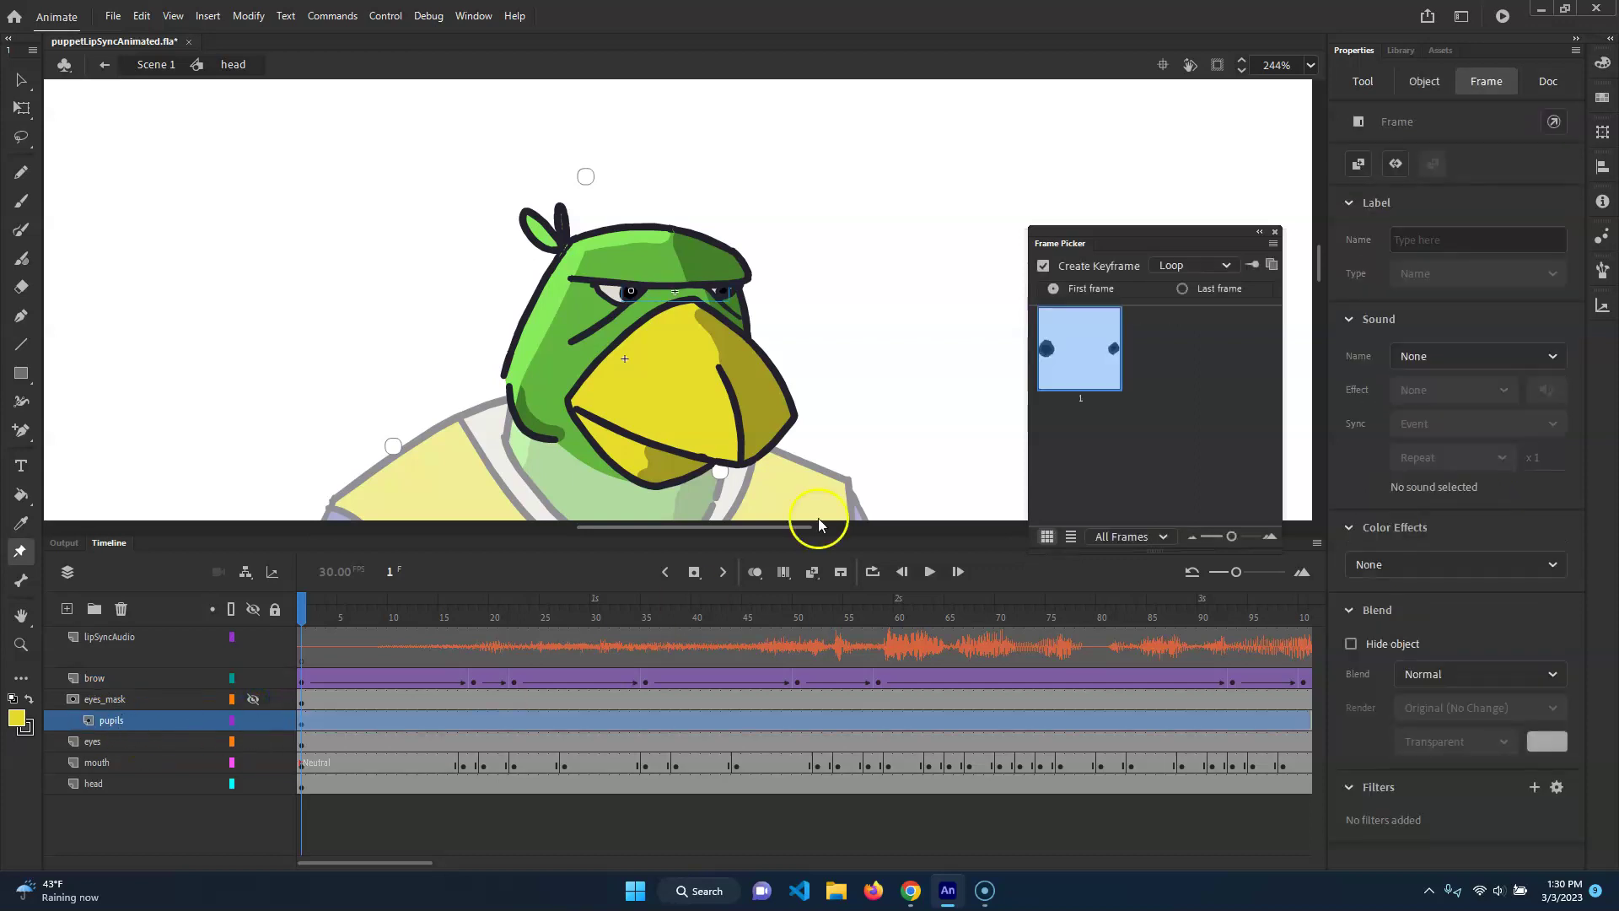
Step: Apply a motion tween to the pupils layer
right_click(462, 719)
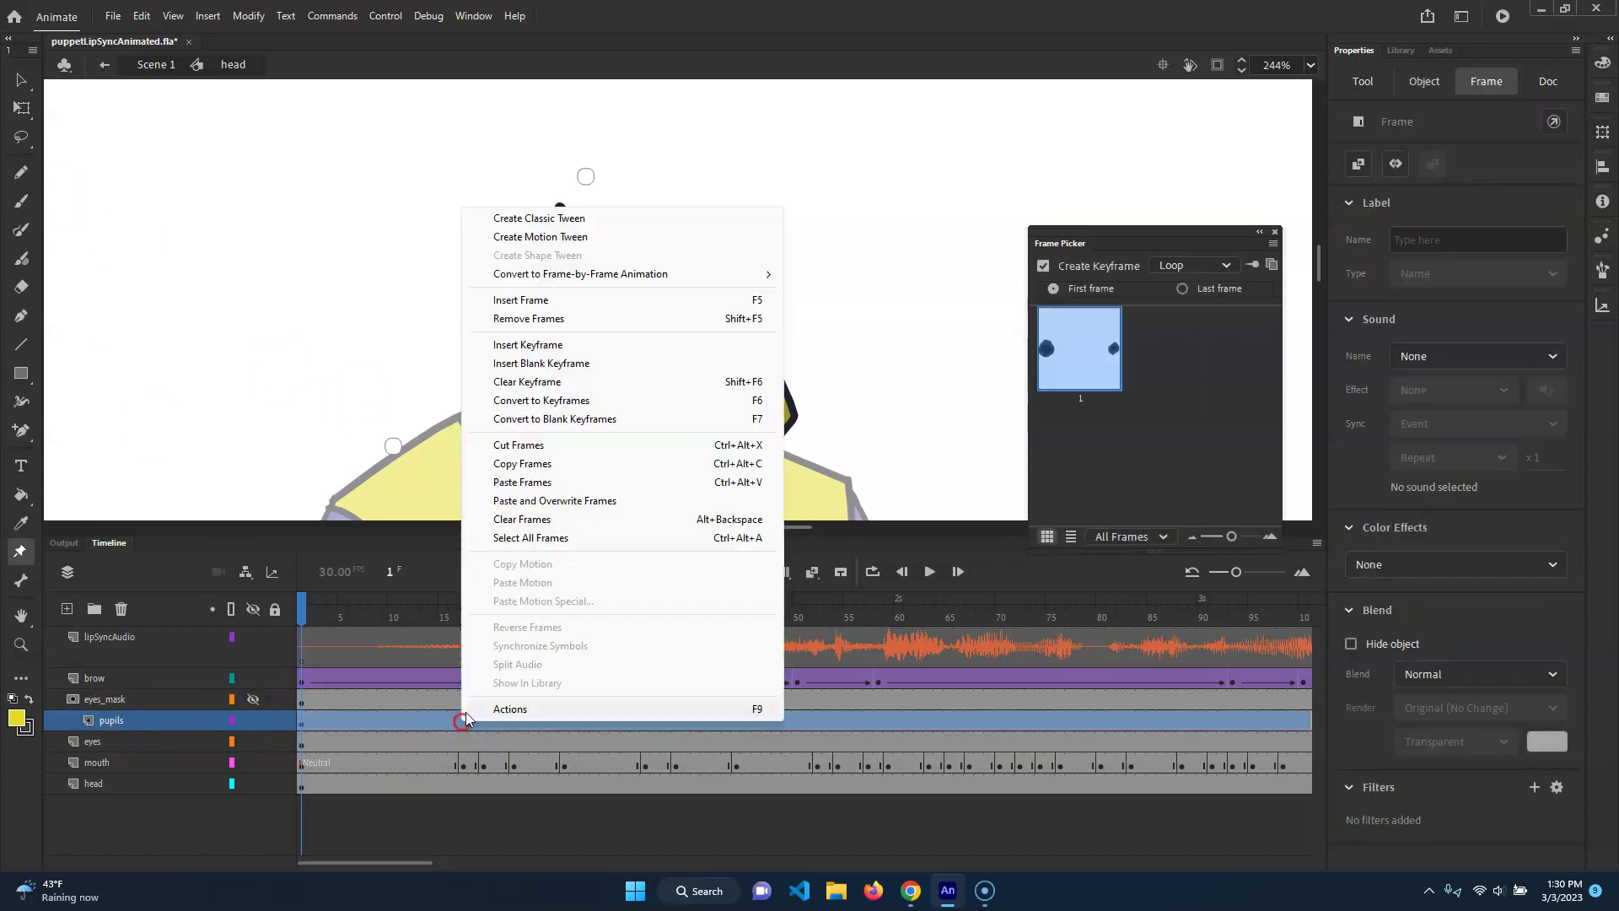
click(603, 226)
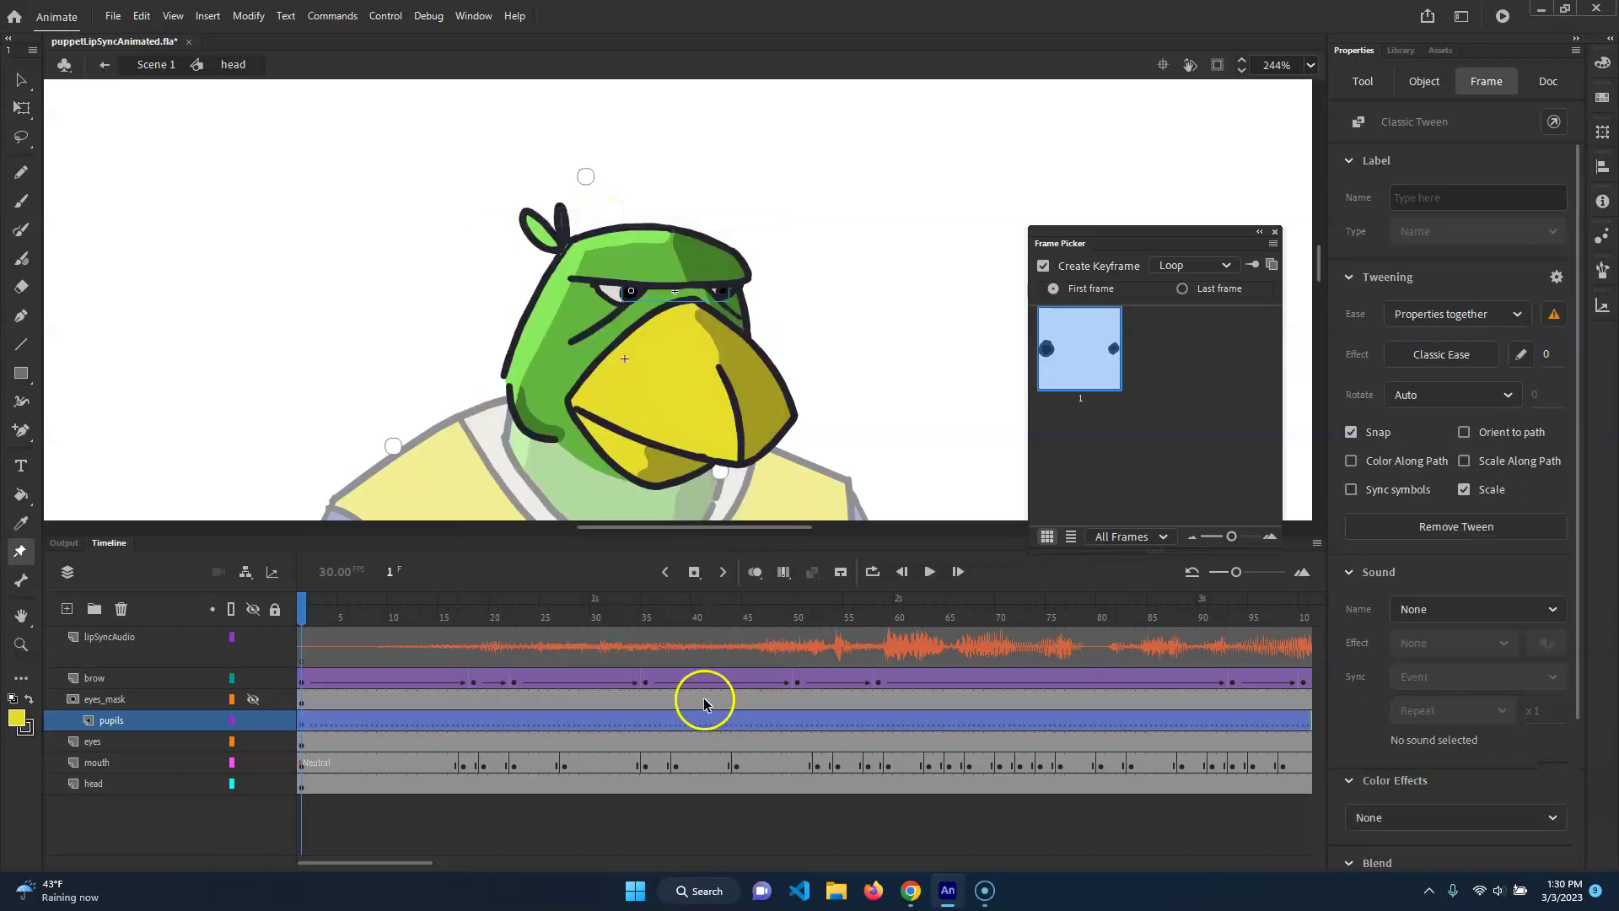
click(541, 731)
right_click(541, 732)
click(686, 221)
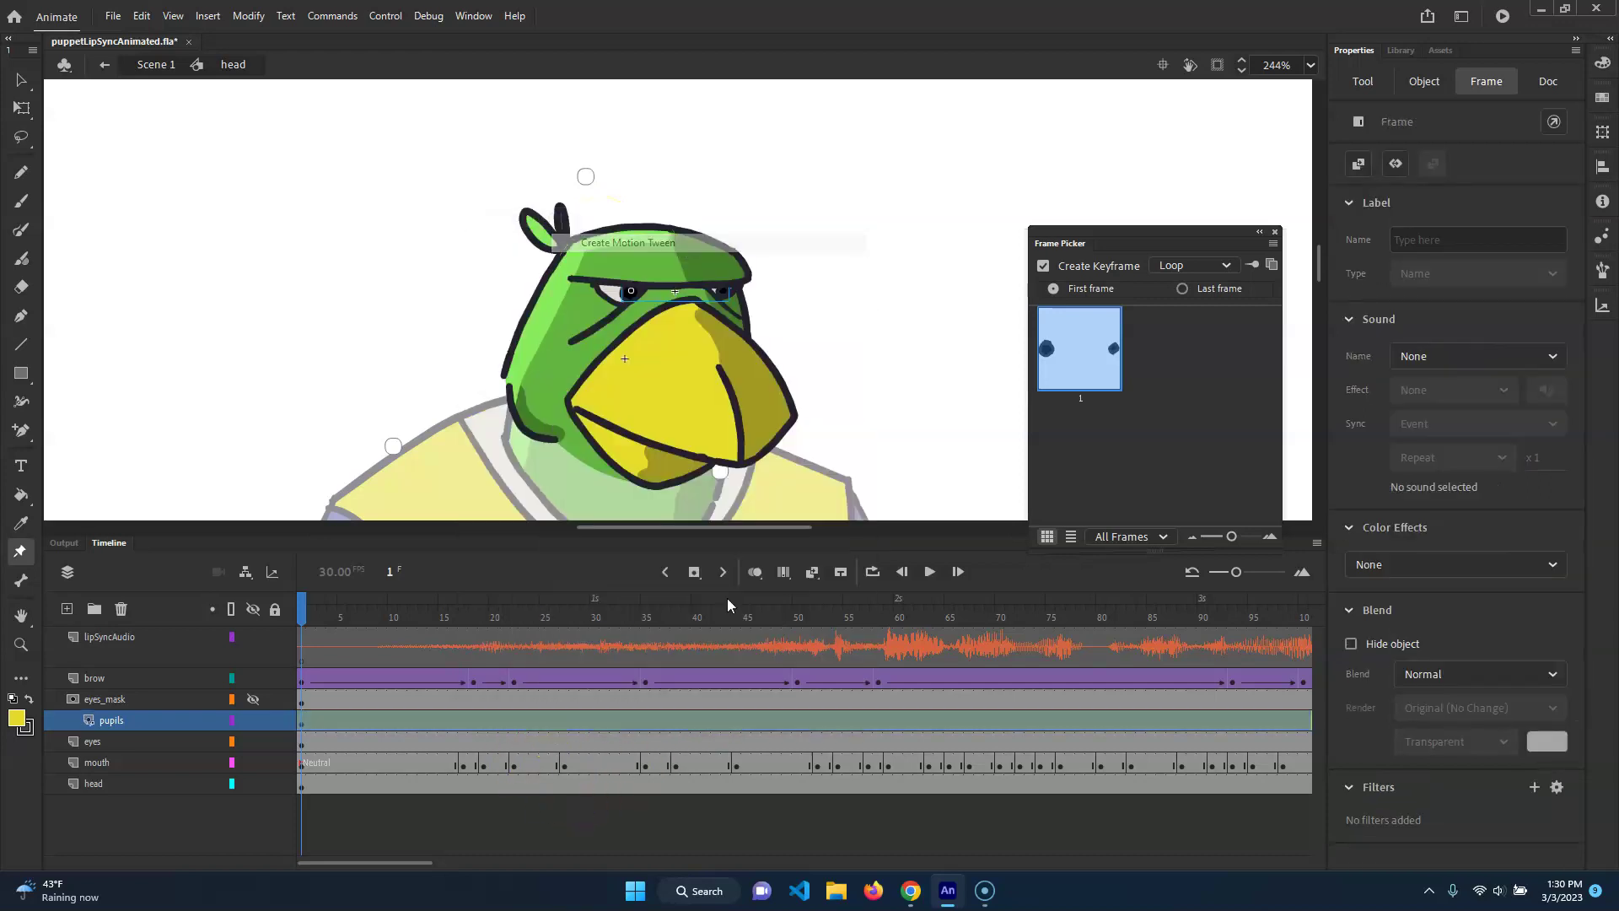
Step: Switch to the Selection tool and select the pupils on the stage
drag(305, 582, 262, 602)
click(540, 238)
click(21, 79)
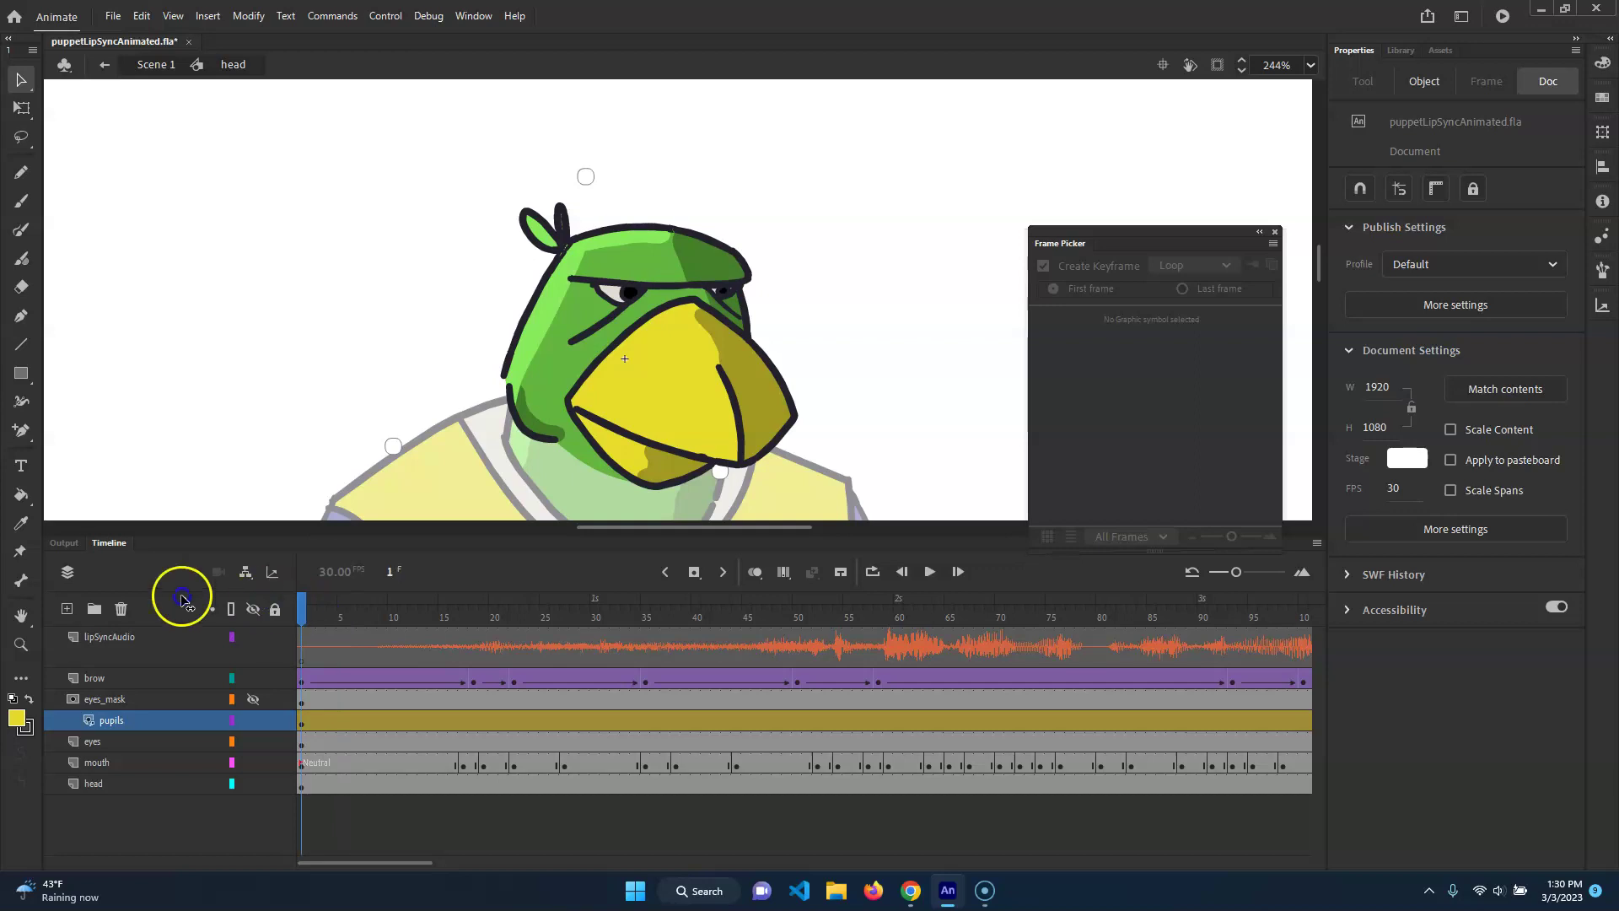
click(633, 294)
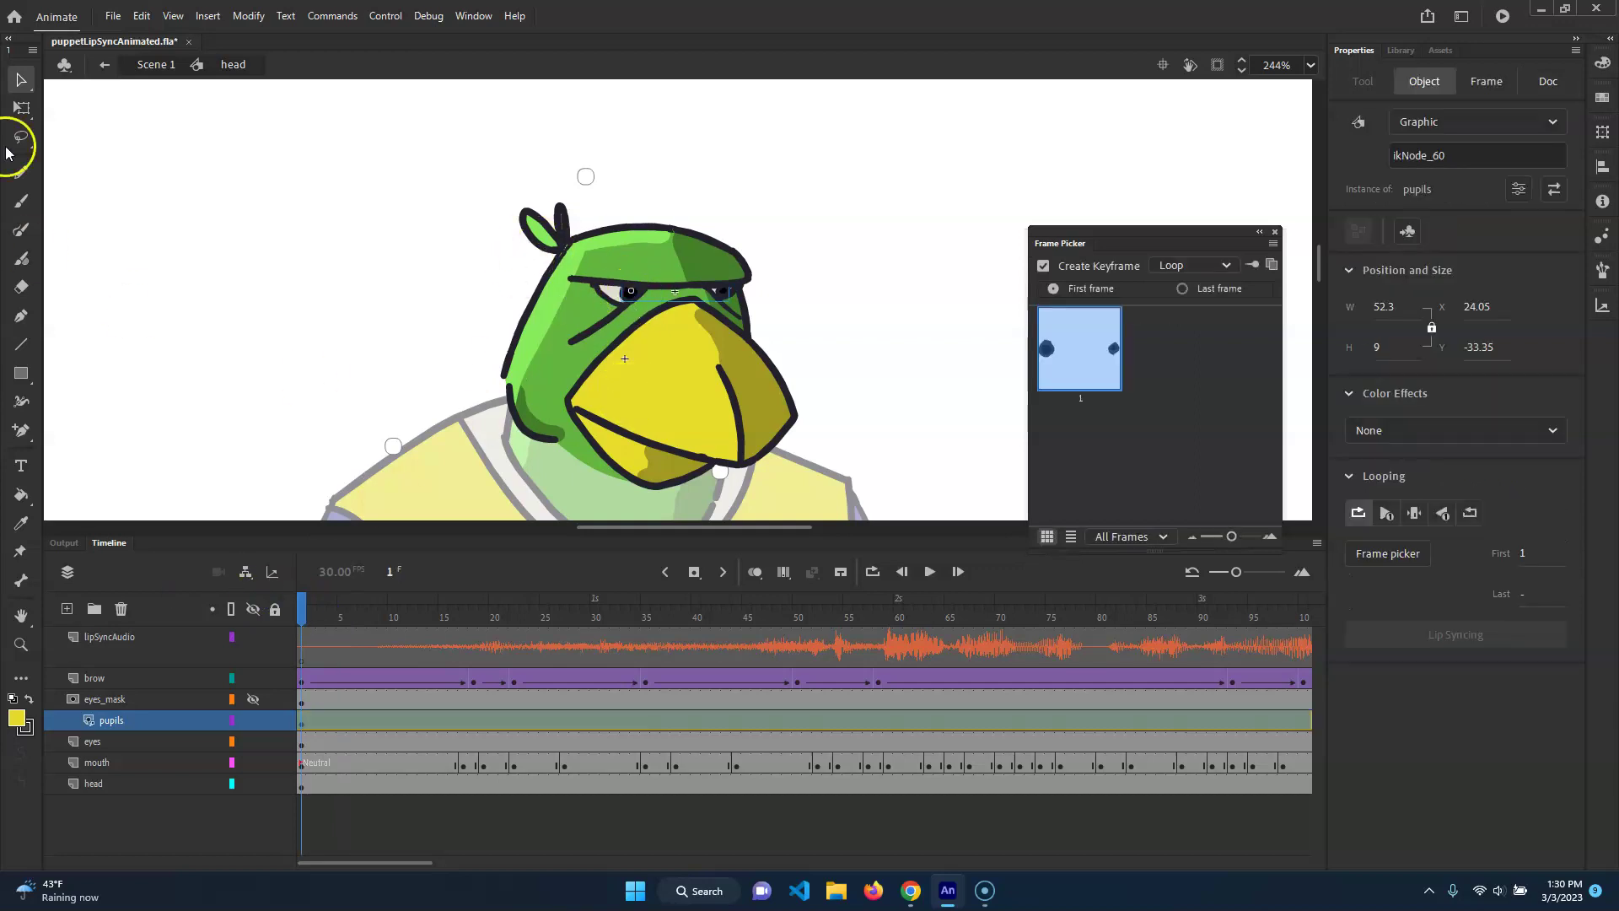
drag(304, 606, 329, 612)
drag(431, 625, 472, 672)
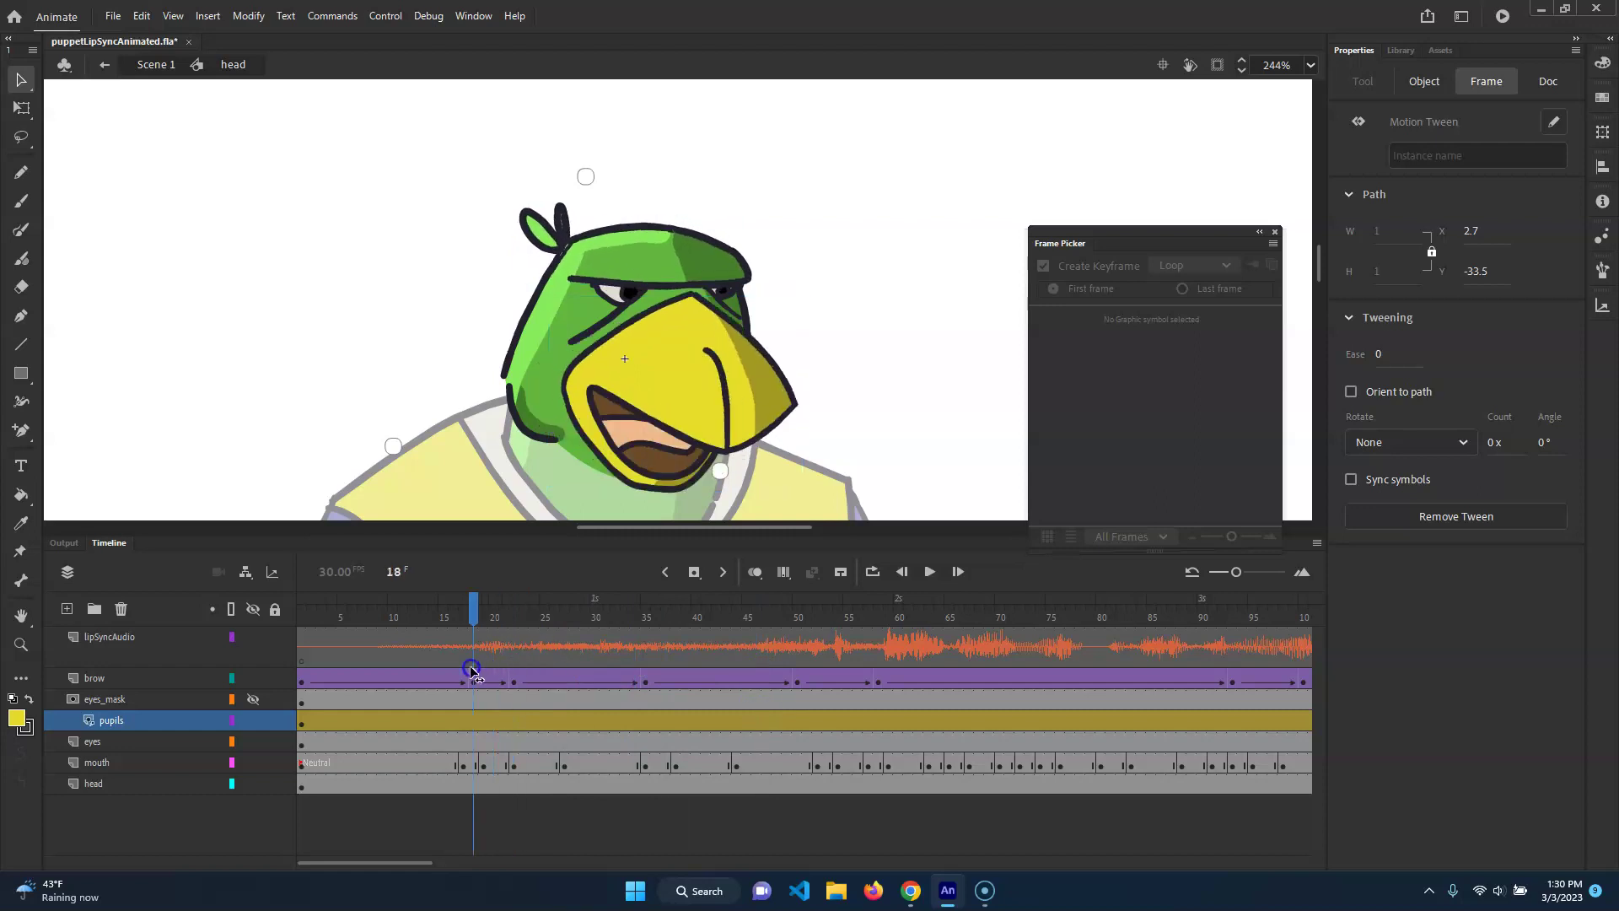
click(668, 260)
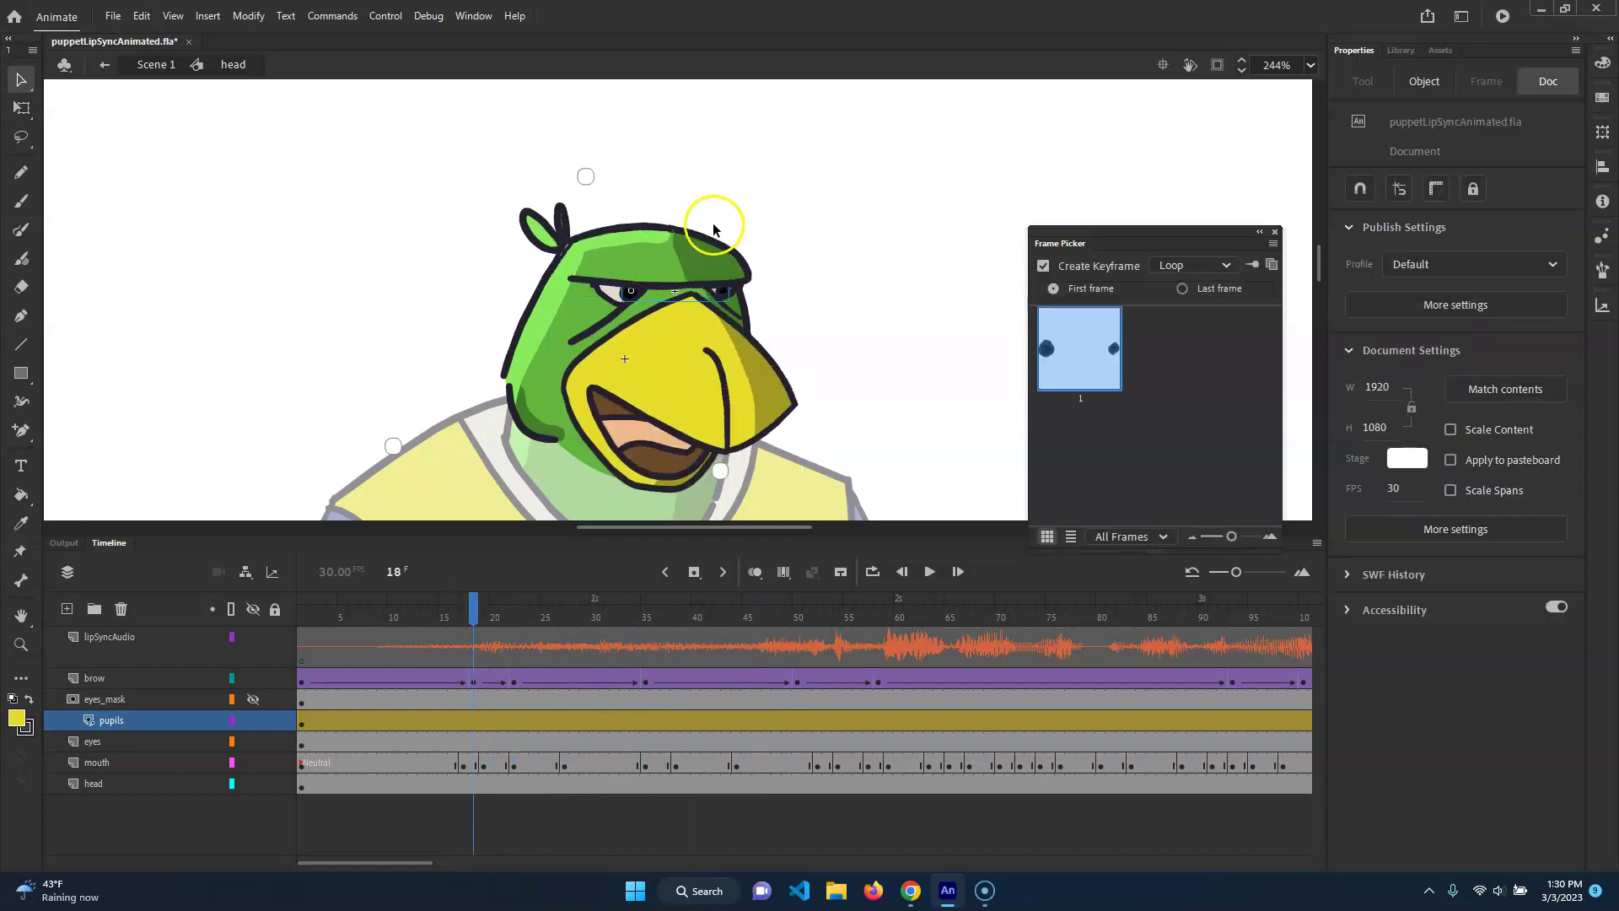
click(474, 722)
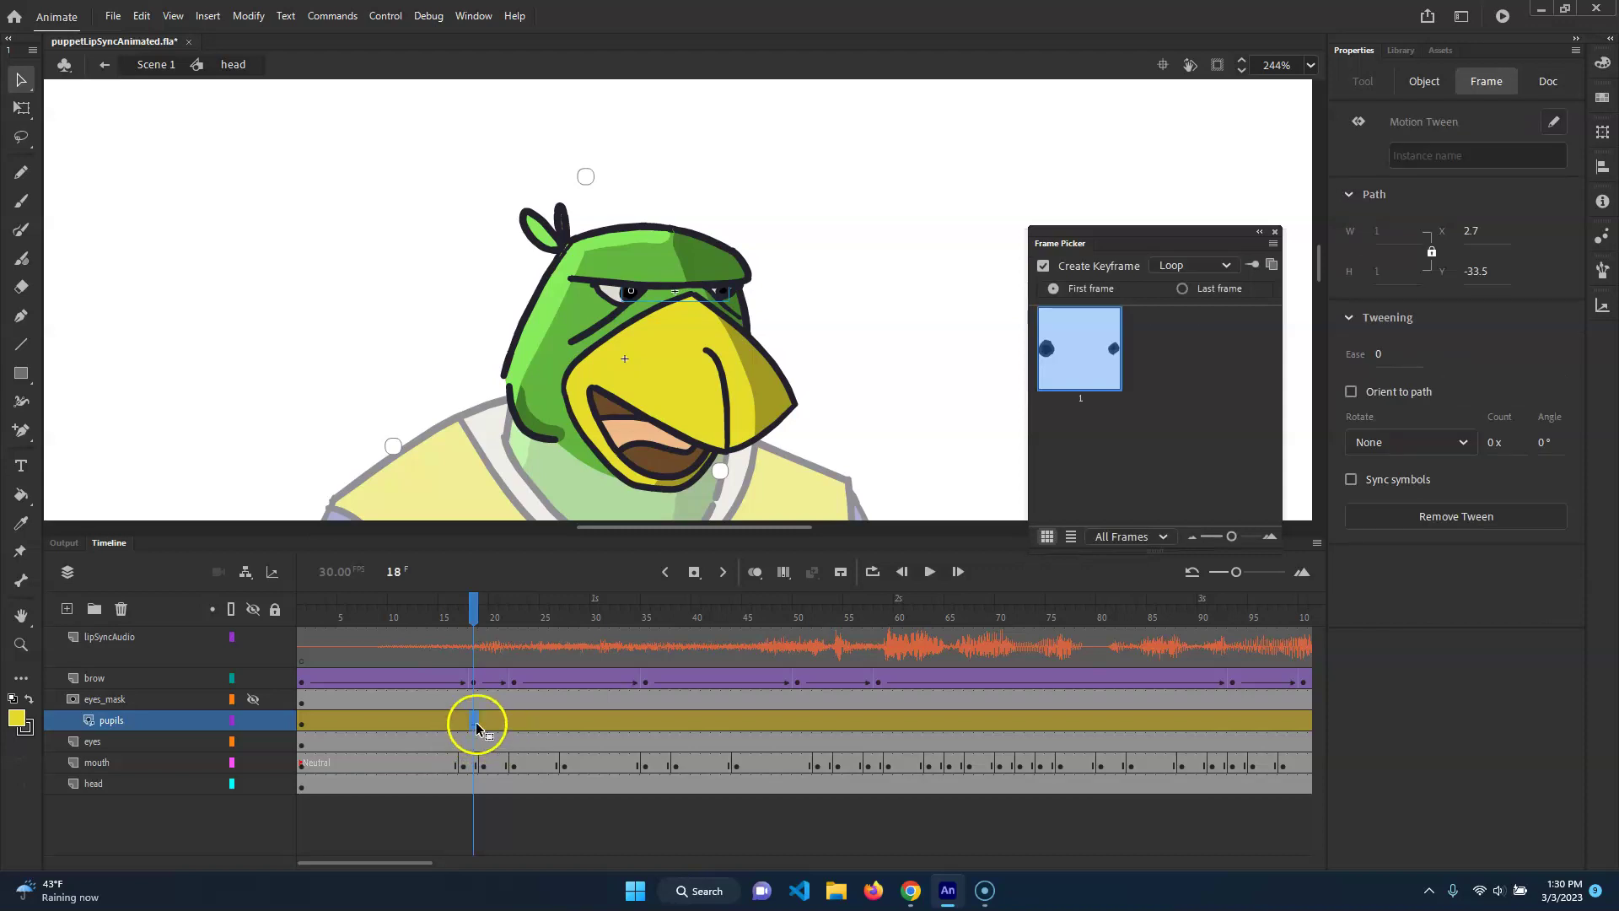
right_click(476, 721)
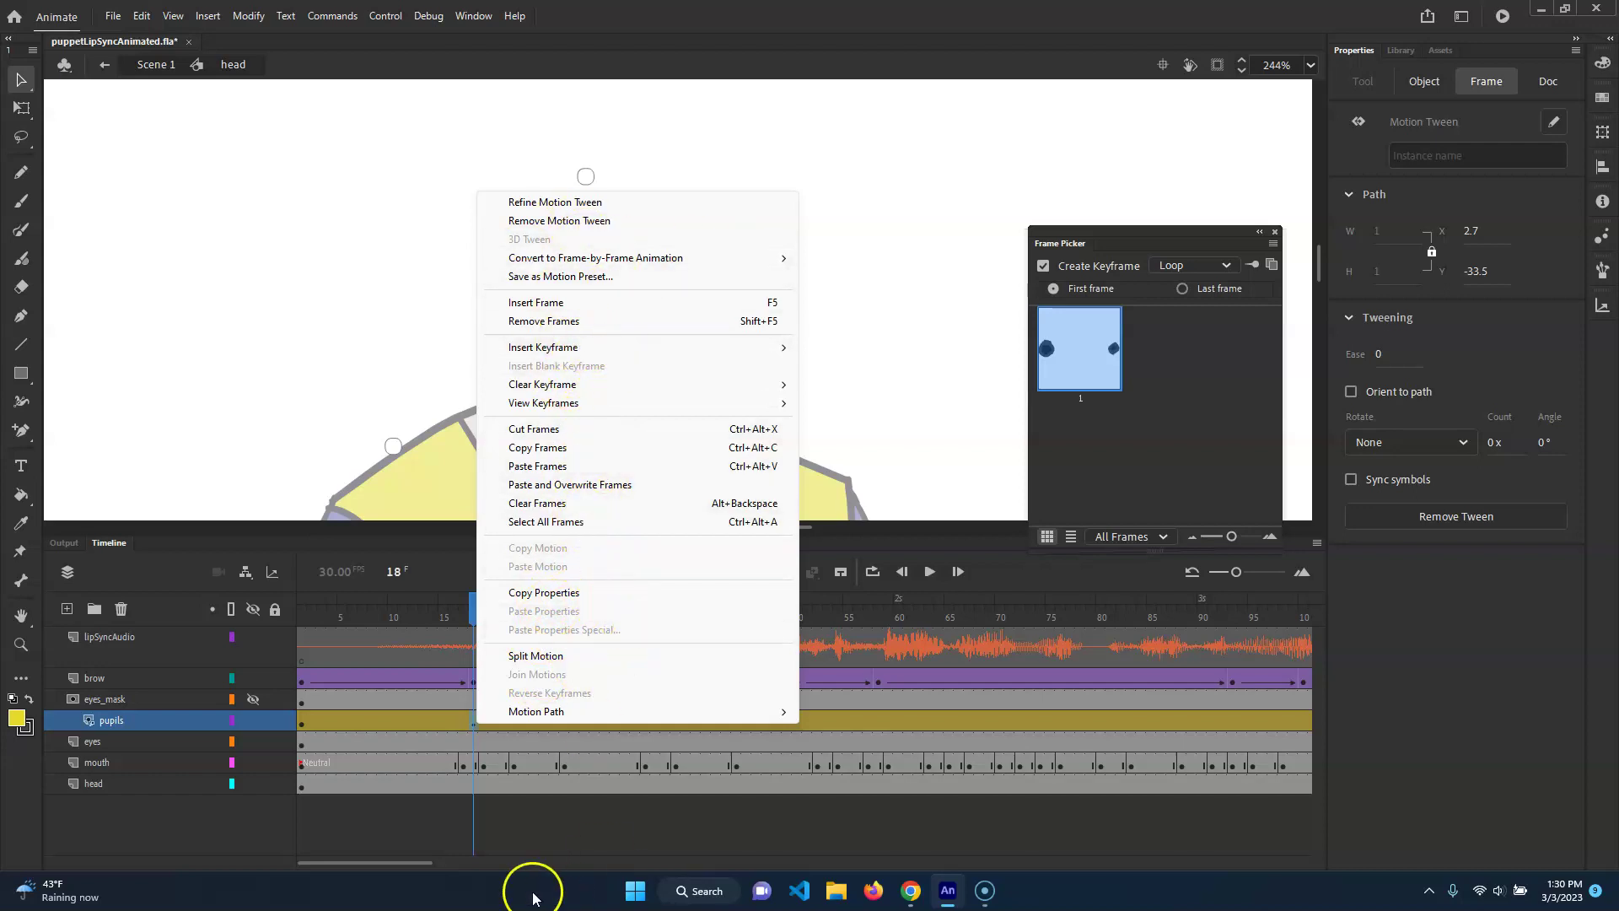
click(528, 823)
Step: Add a keyframe at frame 29 of the pupils layer to hold the starting gaze
drag(477, 616, 498, 672)
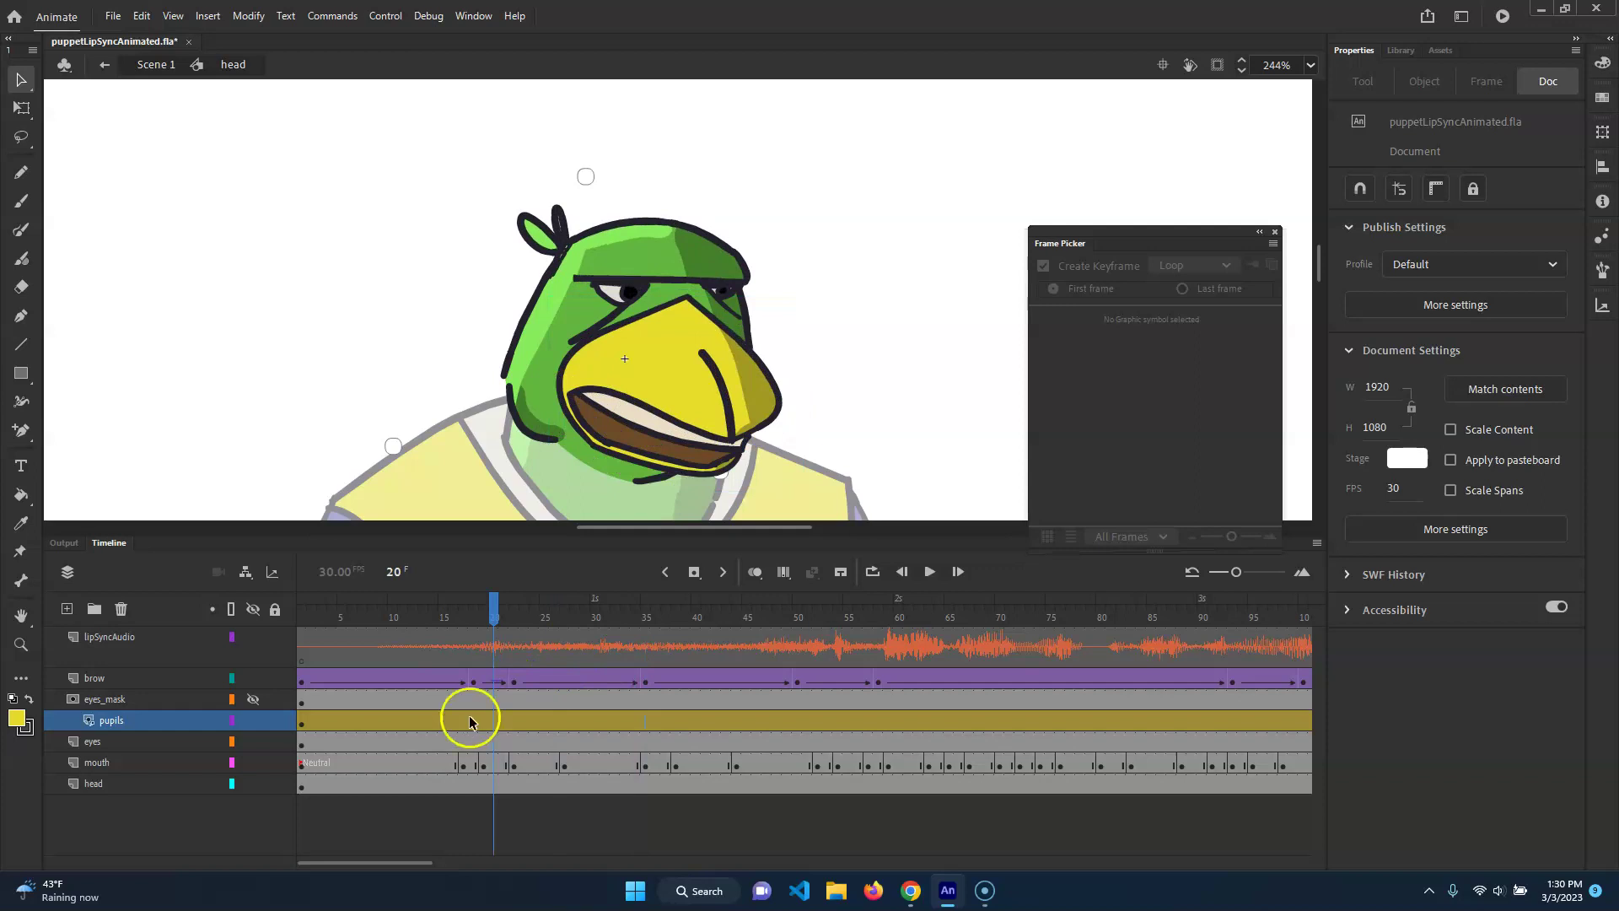
click(471, 721)
drag(584, 719, 583, 719)
Step: At frame 35, move the pupils down and slightly left to about X 20, Y -30
drag(591, 613, 644, 634)
click(649, 732)
click(646, 724)
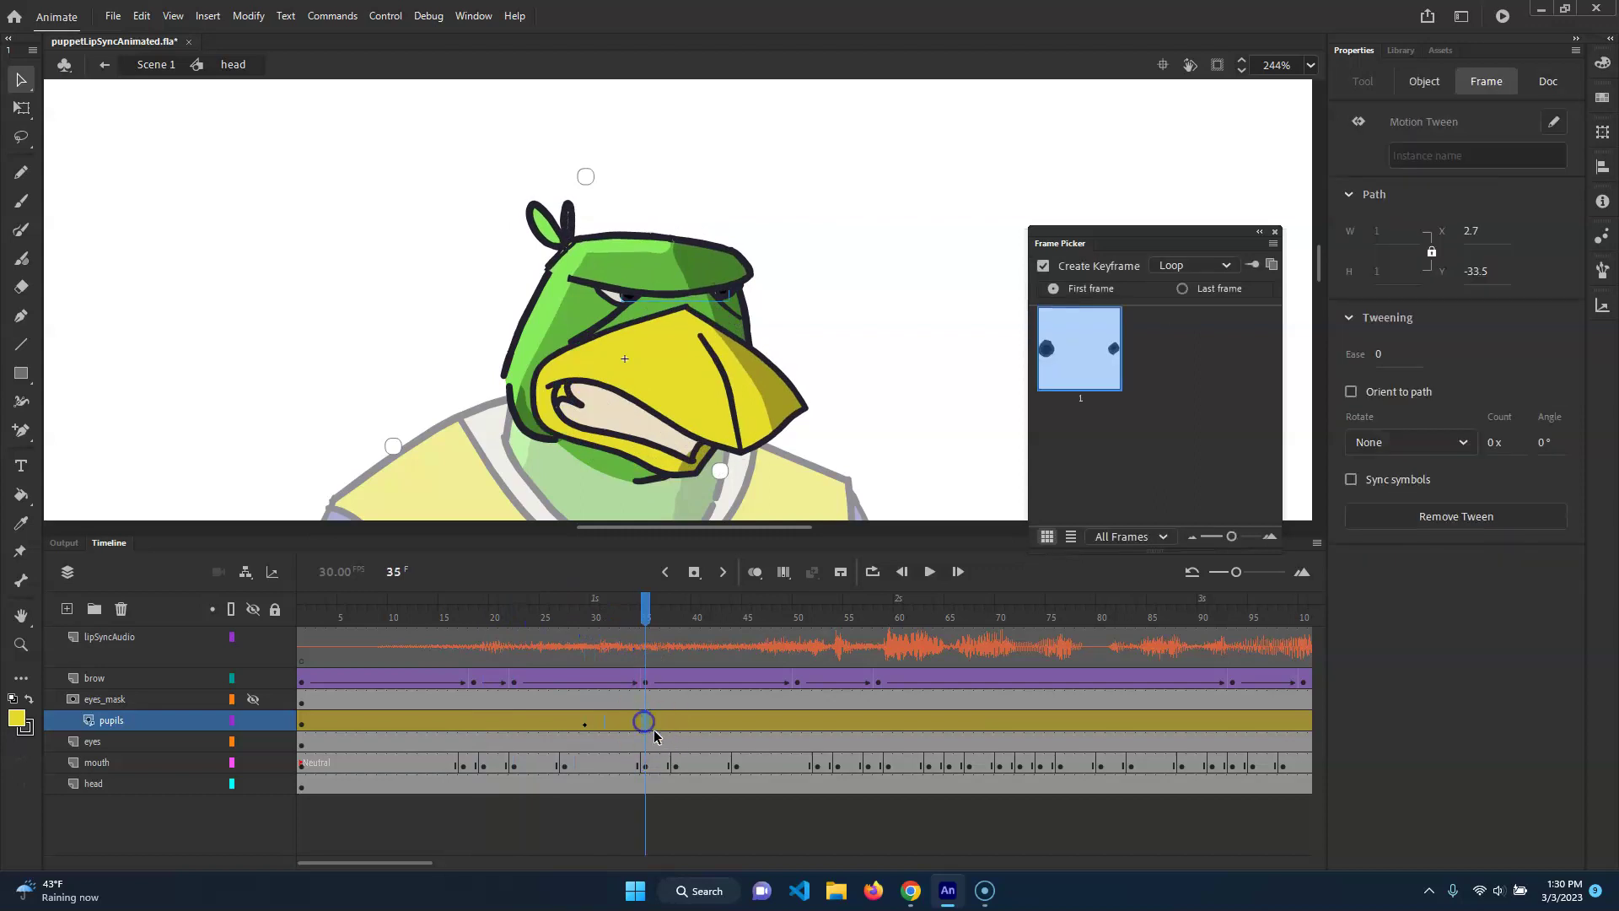
click(629, 301)
drag(615, 302, 619, 305)
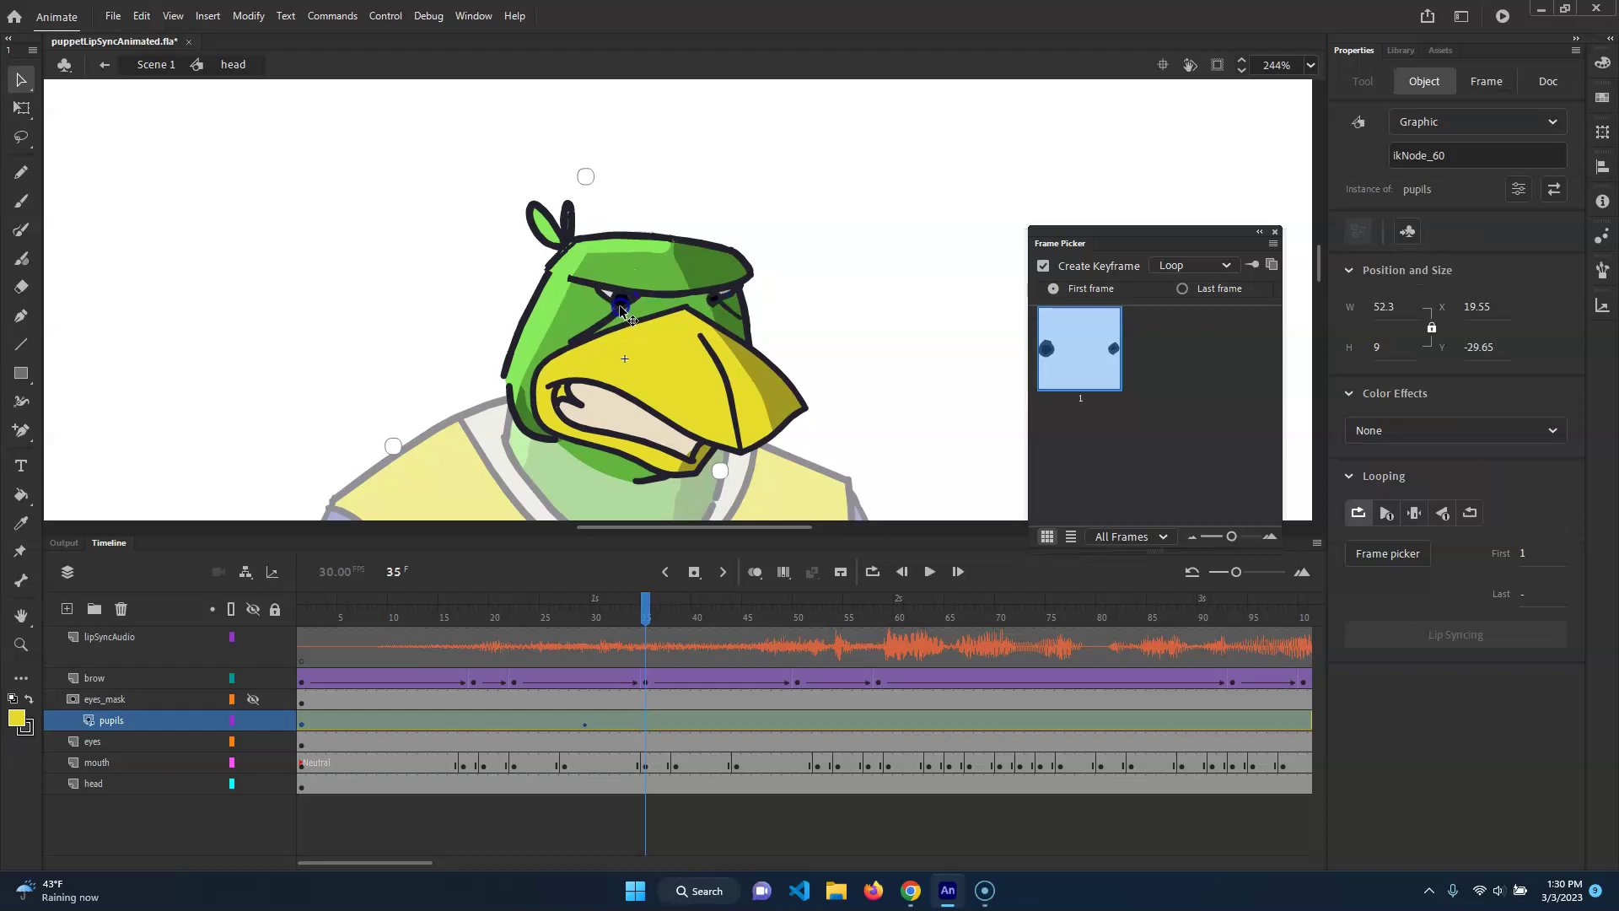
Step: Scrub the gaze change and move the pupils keyframe at frame 29 to frame 33
click(640, 604)
mouse_move(640, 604)
mouse_down()
mouse_move(484, 603)
mouse_move(656, 620)
mouse_up()
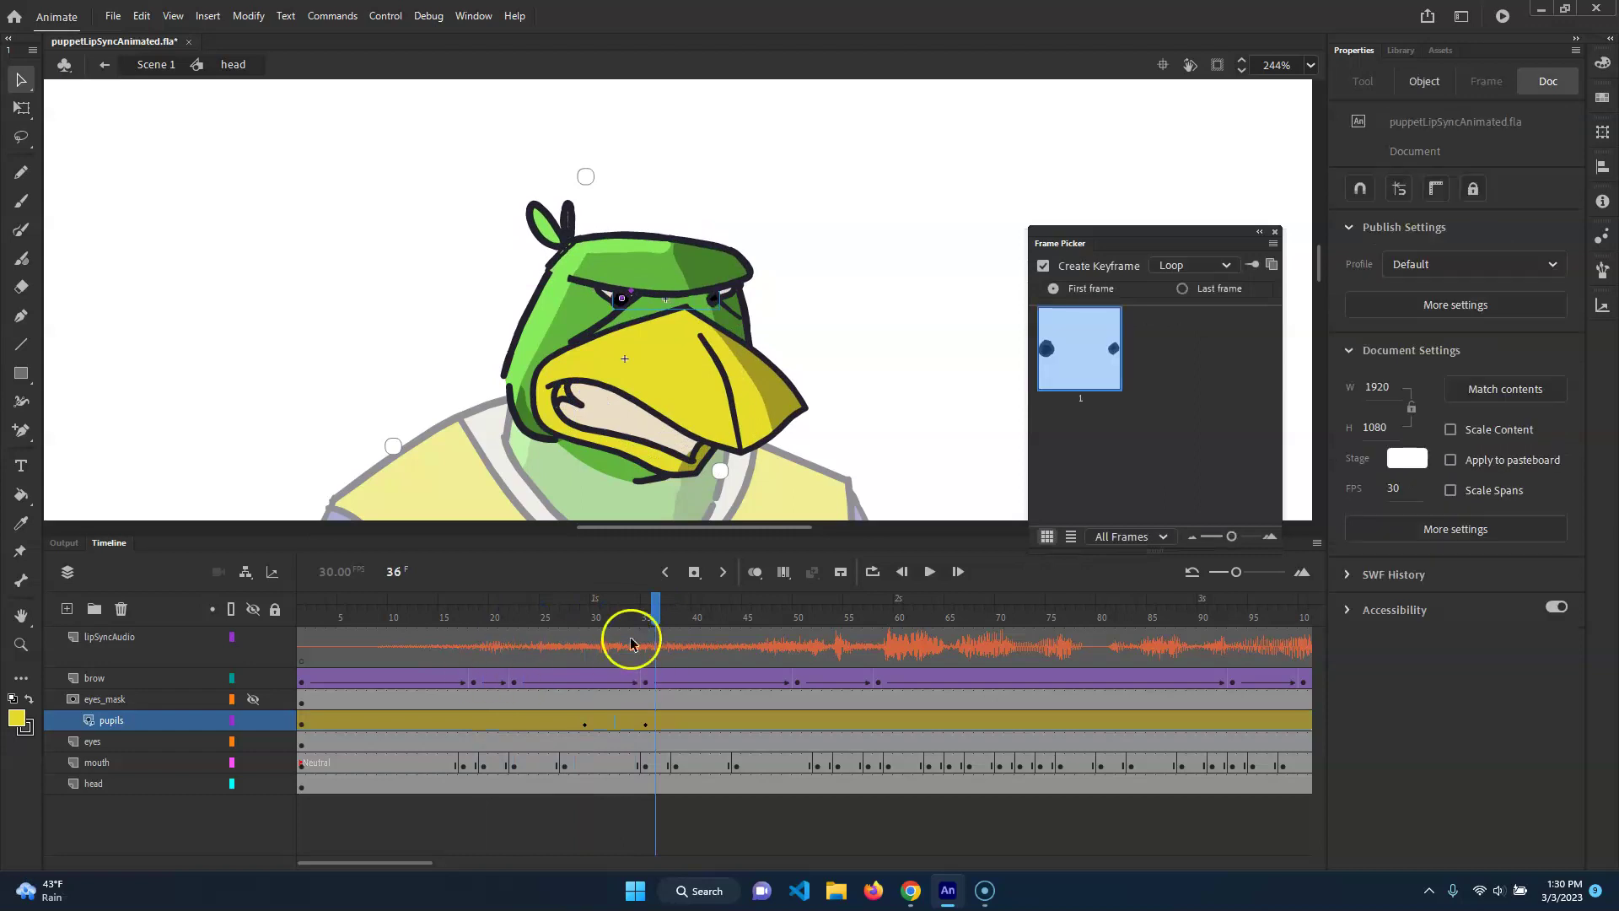
click(587, 723)
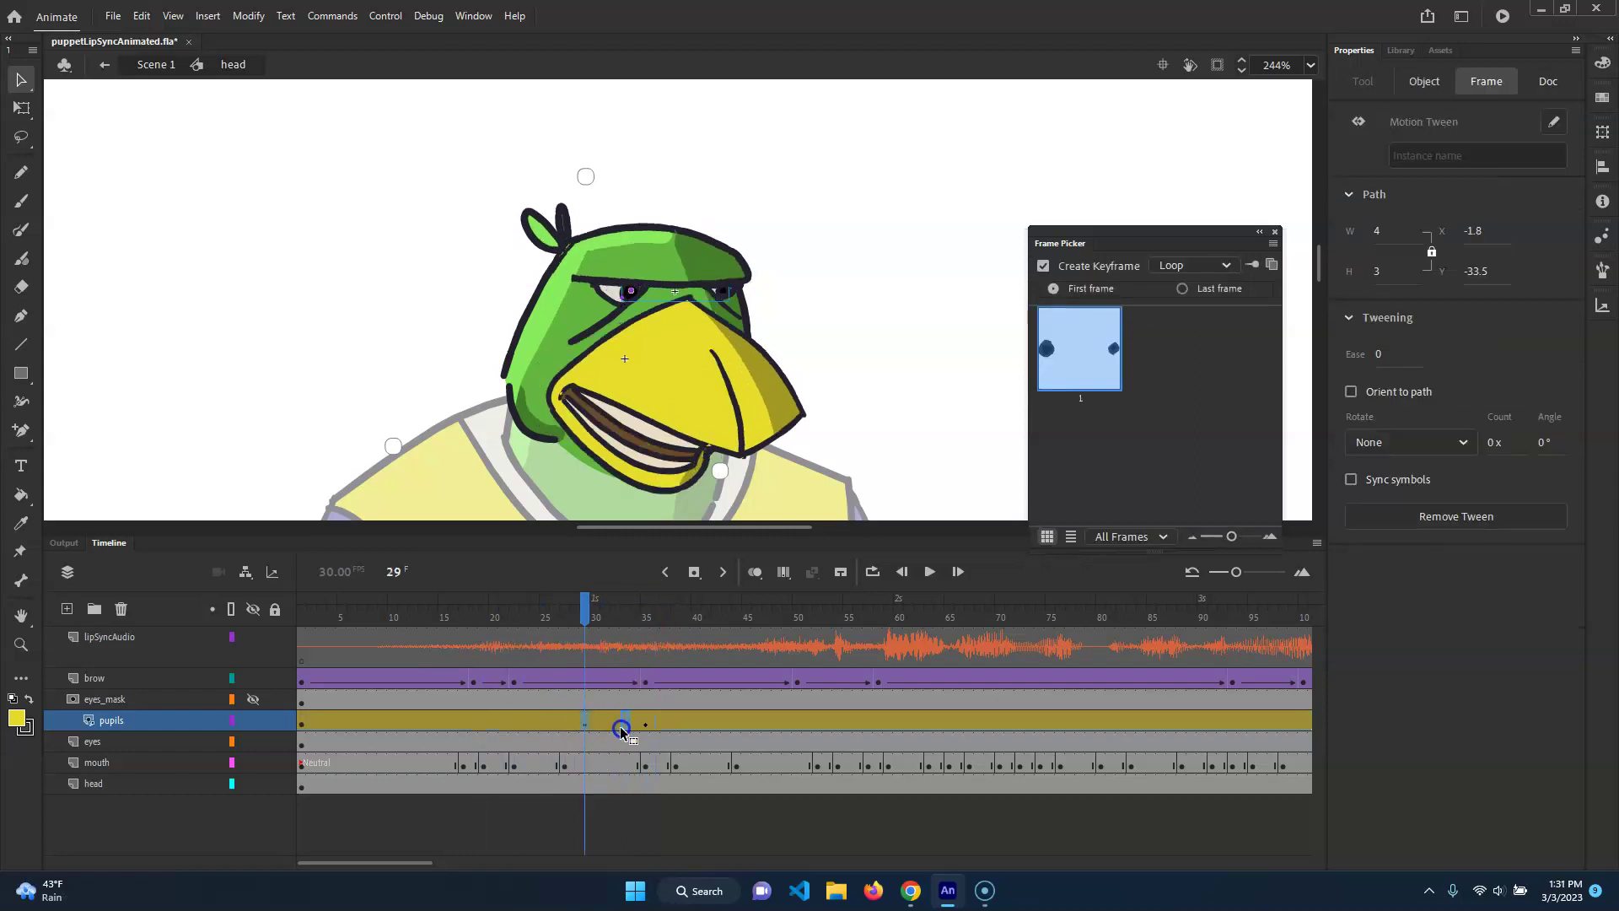
Step: Insert pupils keyframes at frames 58 and 56 for the next gaze change
drag(618, 604, 877, 651)
click(877, 719)
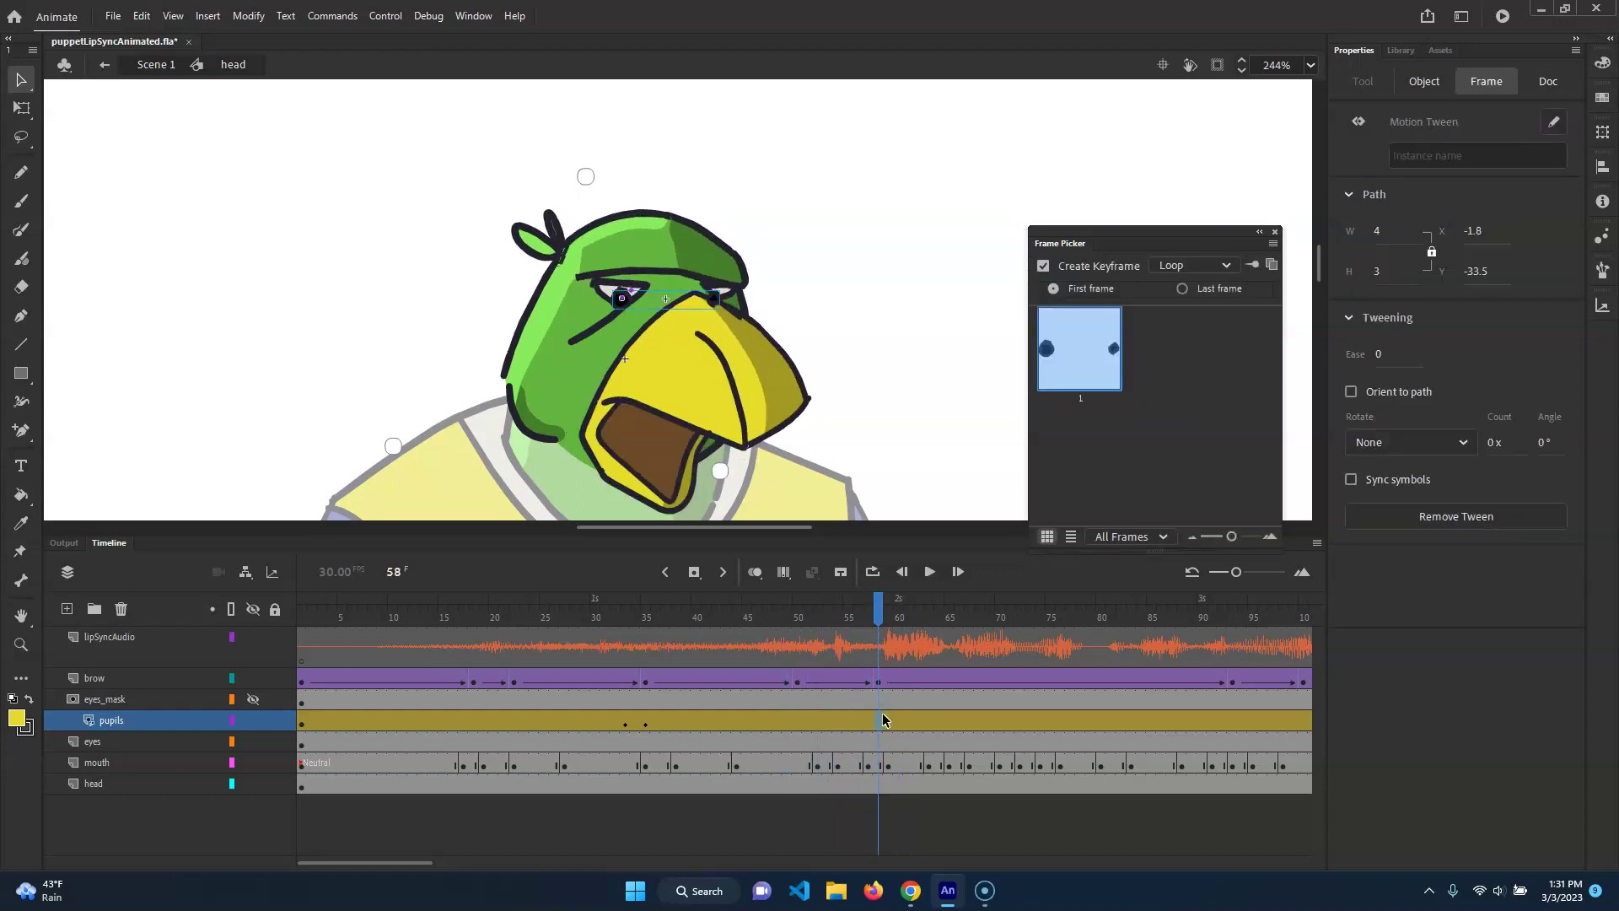
drag(872, 614, 848, 609)
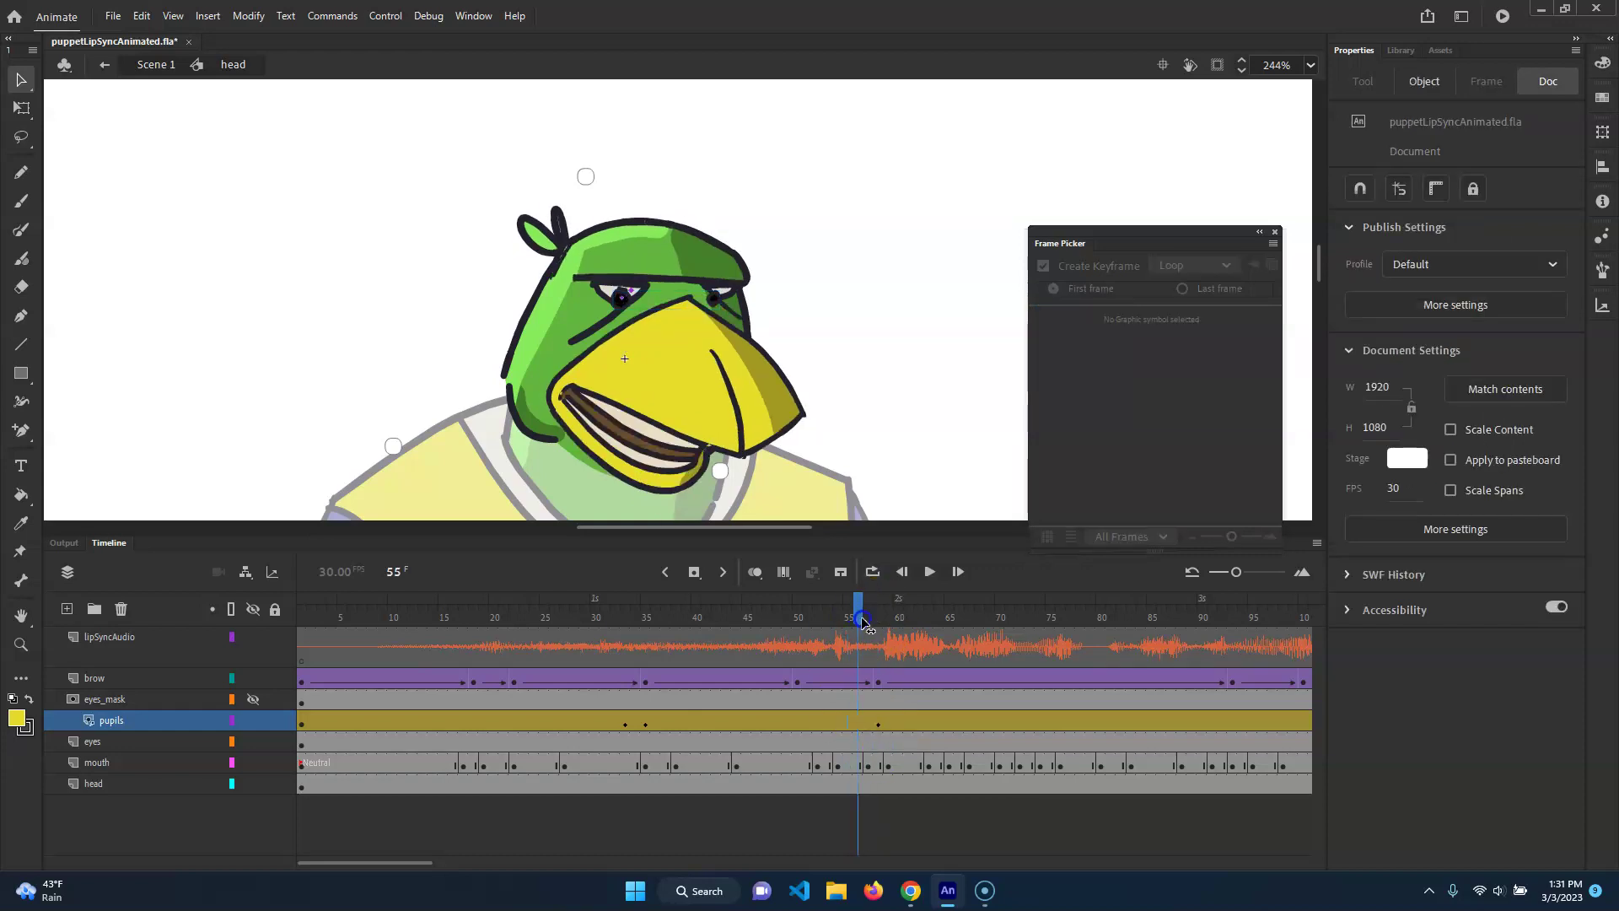
click(857, 720)
Step: At frame 58, move the pupils up and to the right, and scrub the timeline to check the eye motion
drag(859, 610, 878, 617)
click(621, 299)
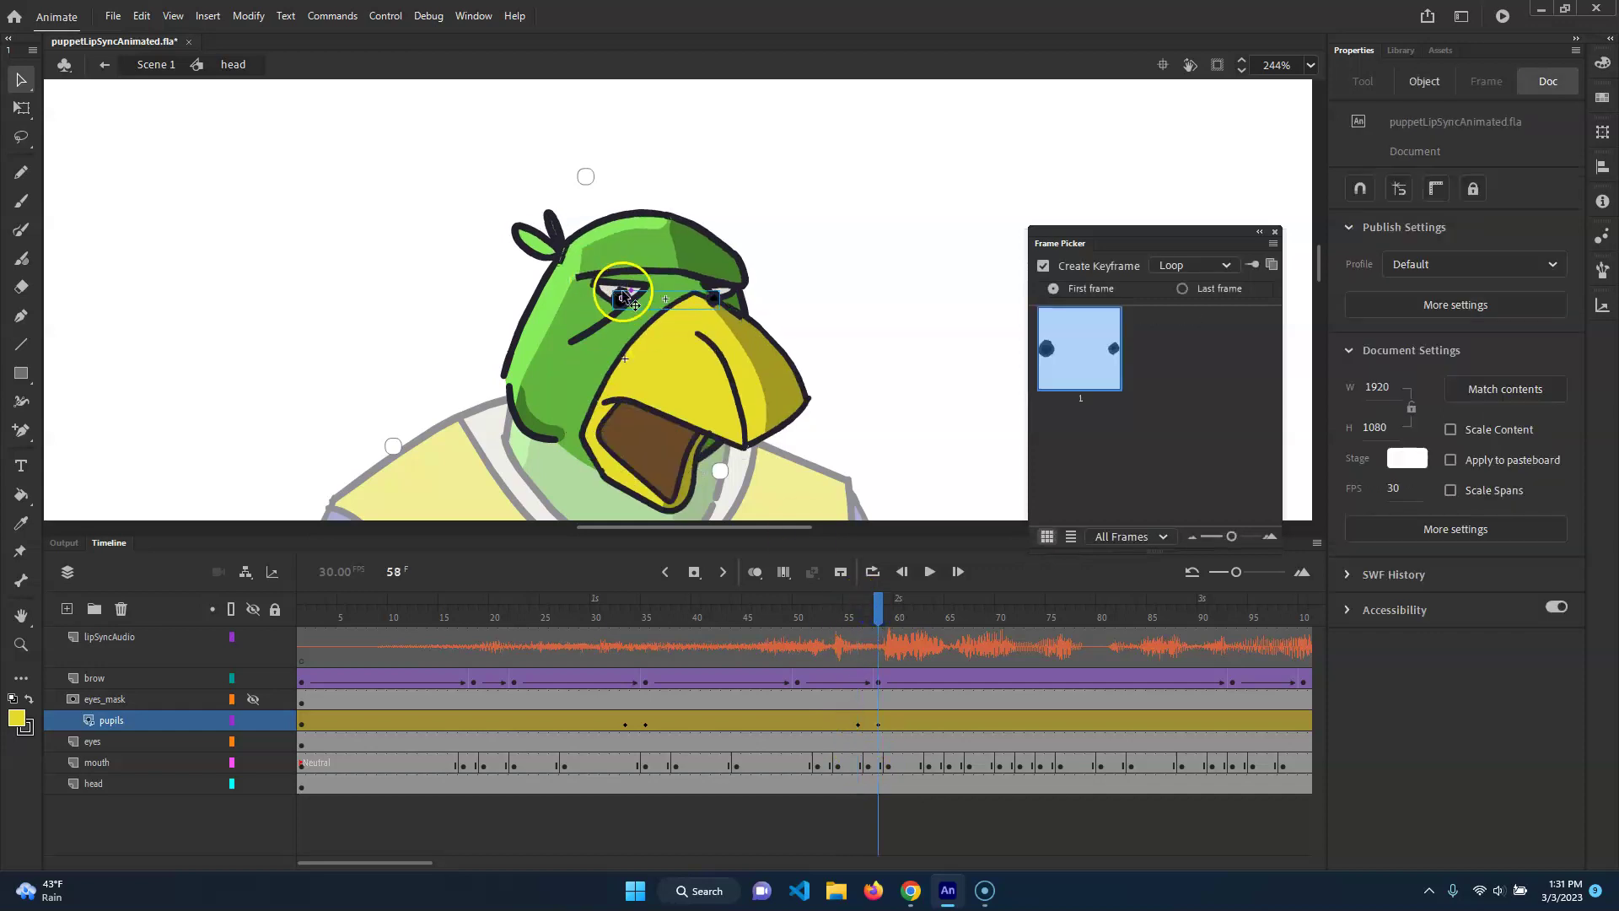
drag(621, 302, 628, 296)
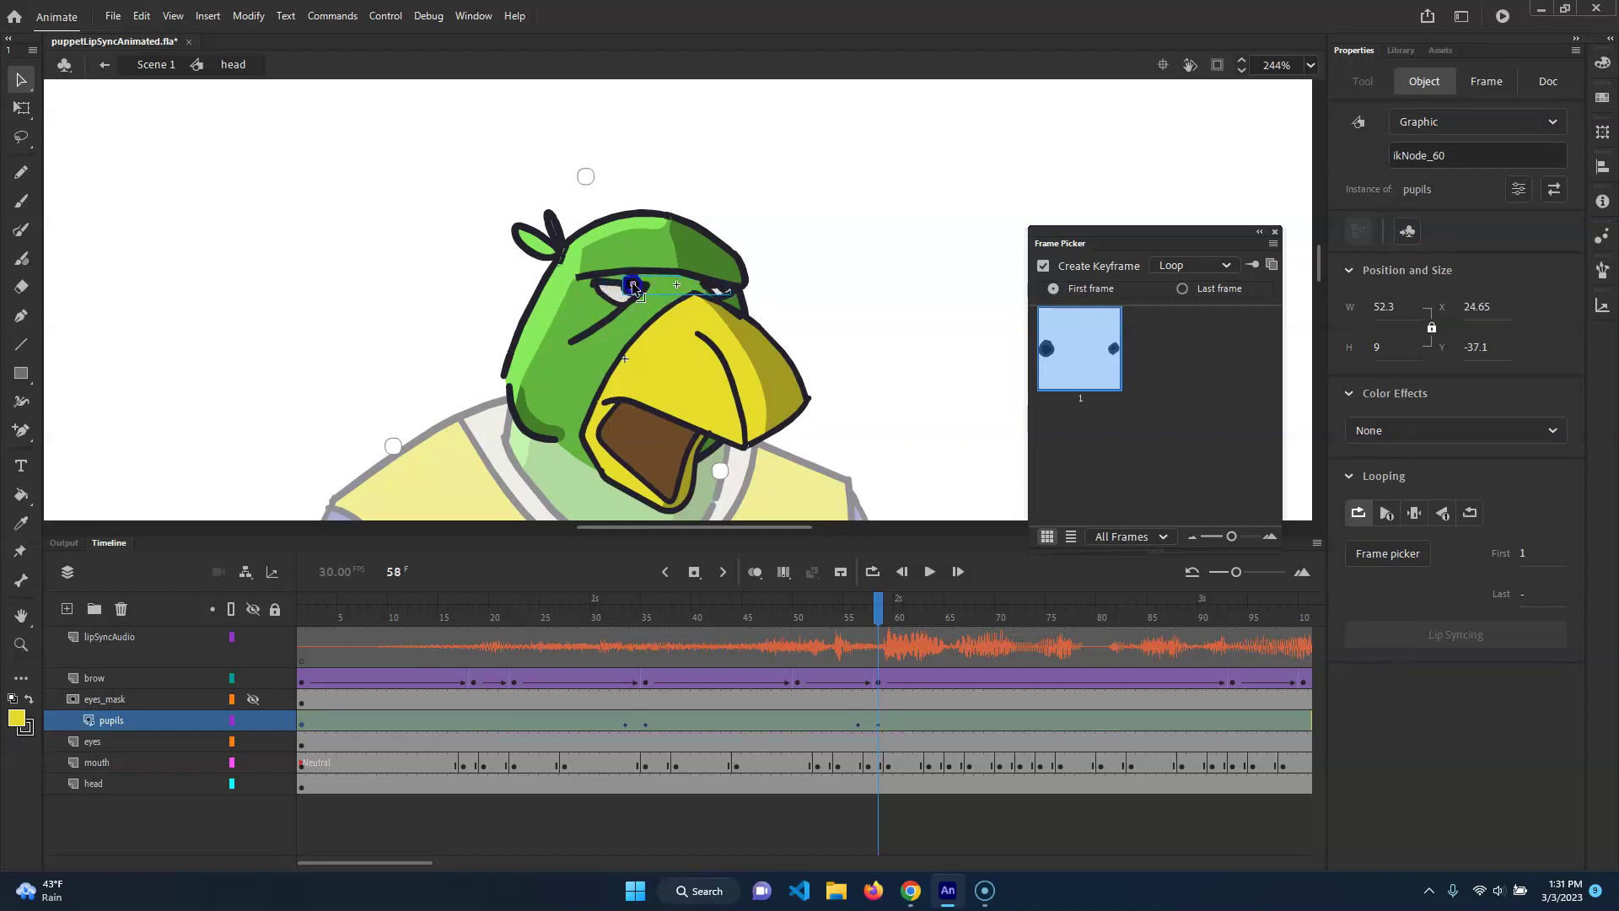
drag(878, 612, 323, 567)
drag(403, 599, 645, 608)
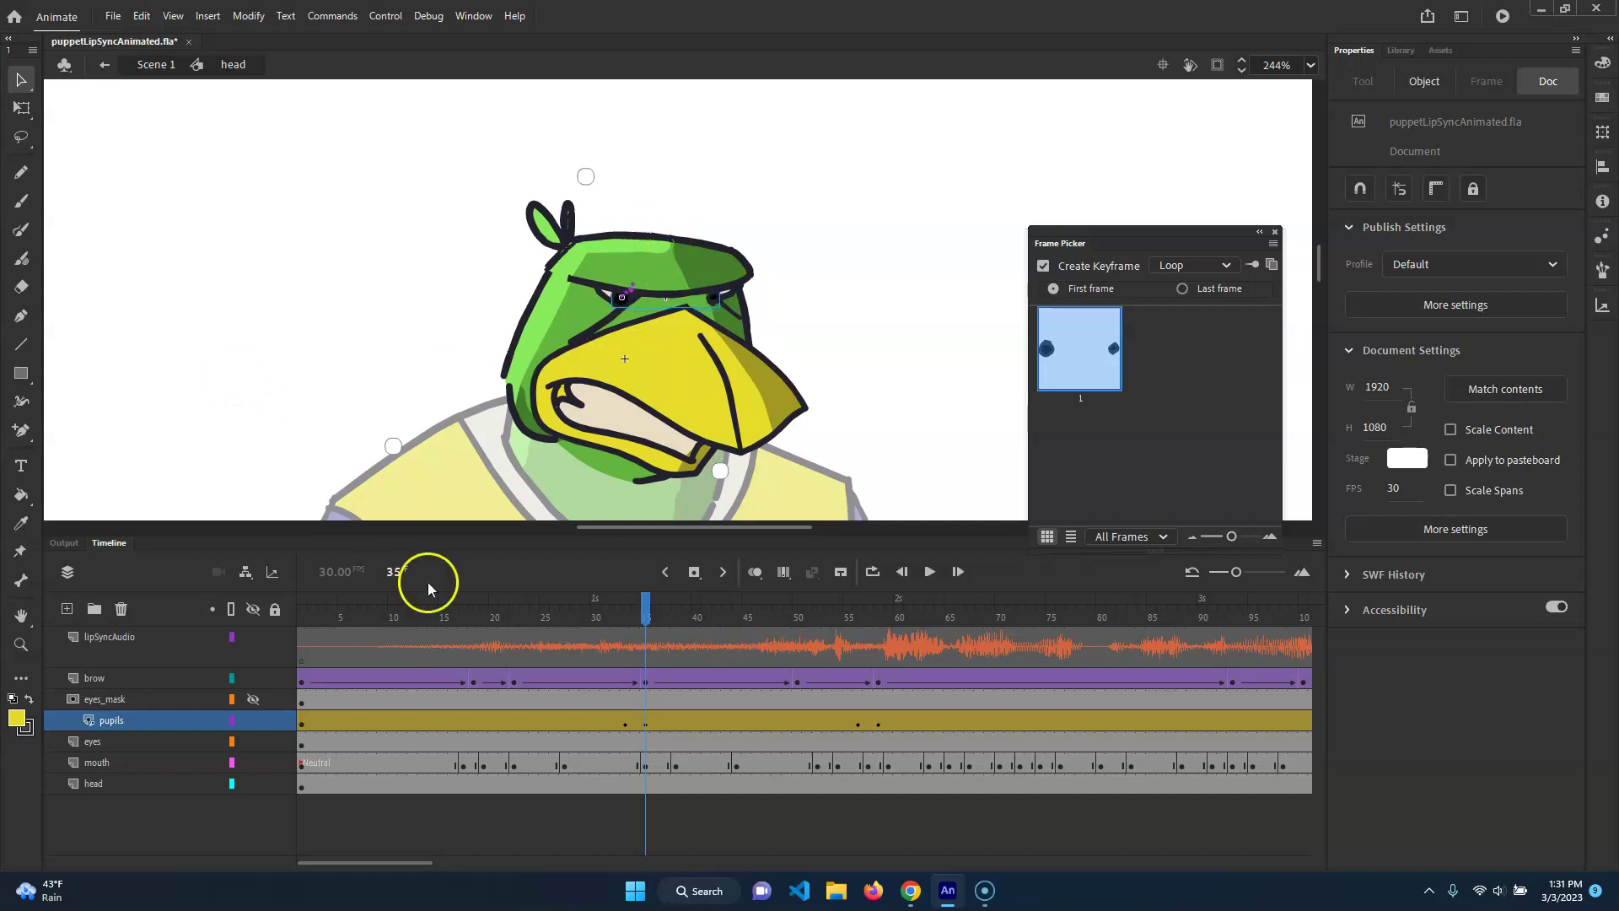
Step: Copy the pupils keyframe's properties at frame 35 and paste them onto the keyframe at frame 56
click(639, 613)
drag(638, 616, 652, 618)
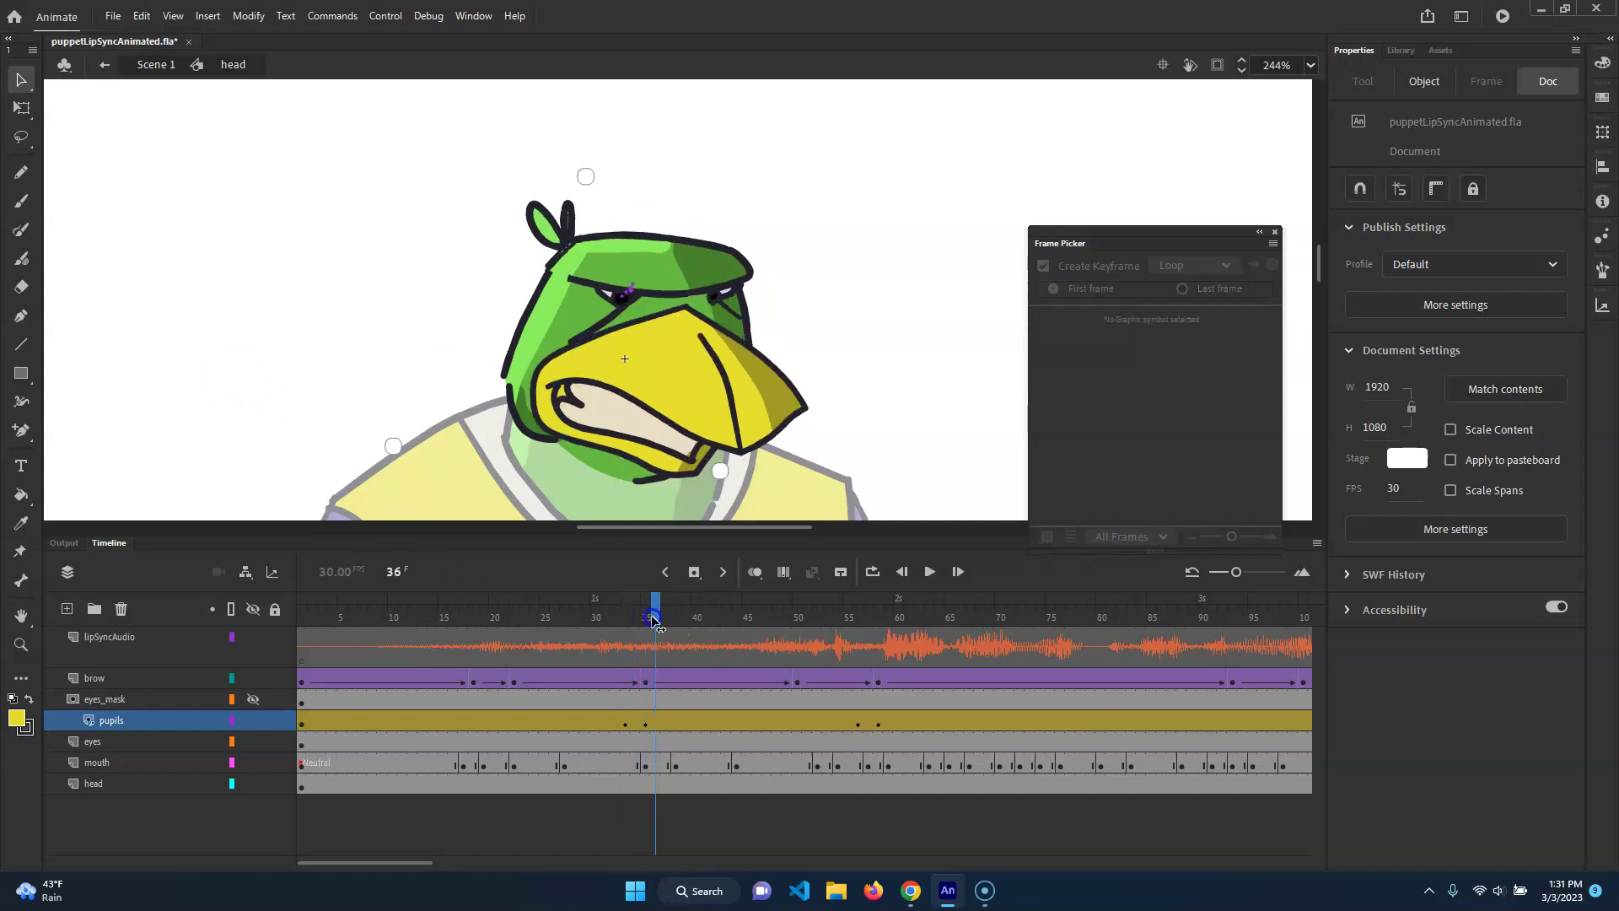
click(644, 721)
right_click(644, 721)
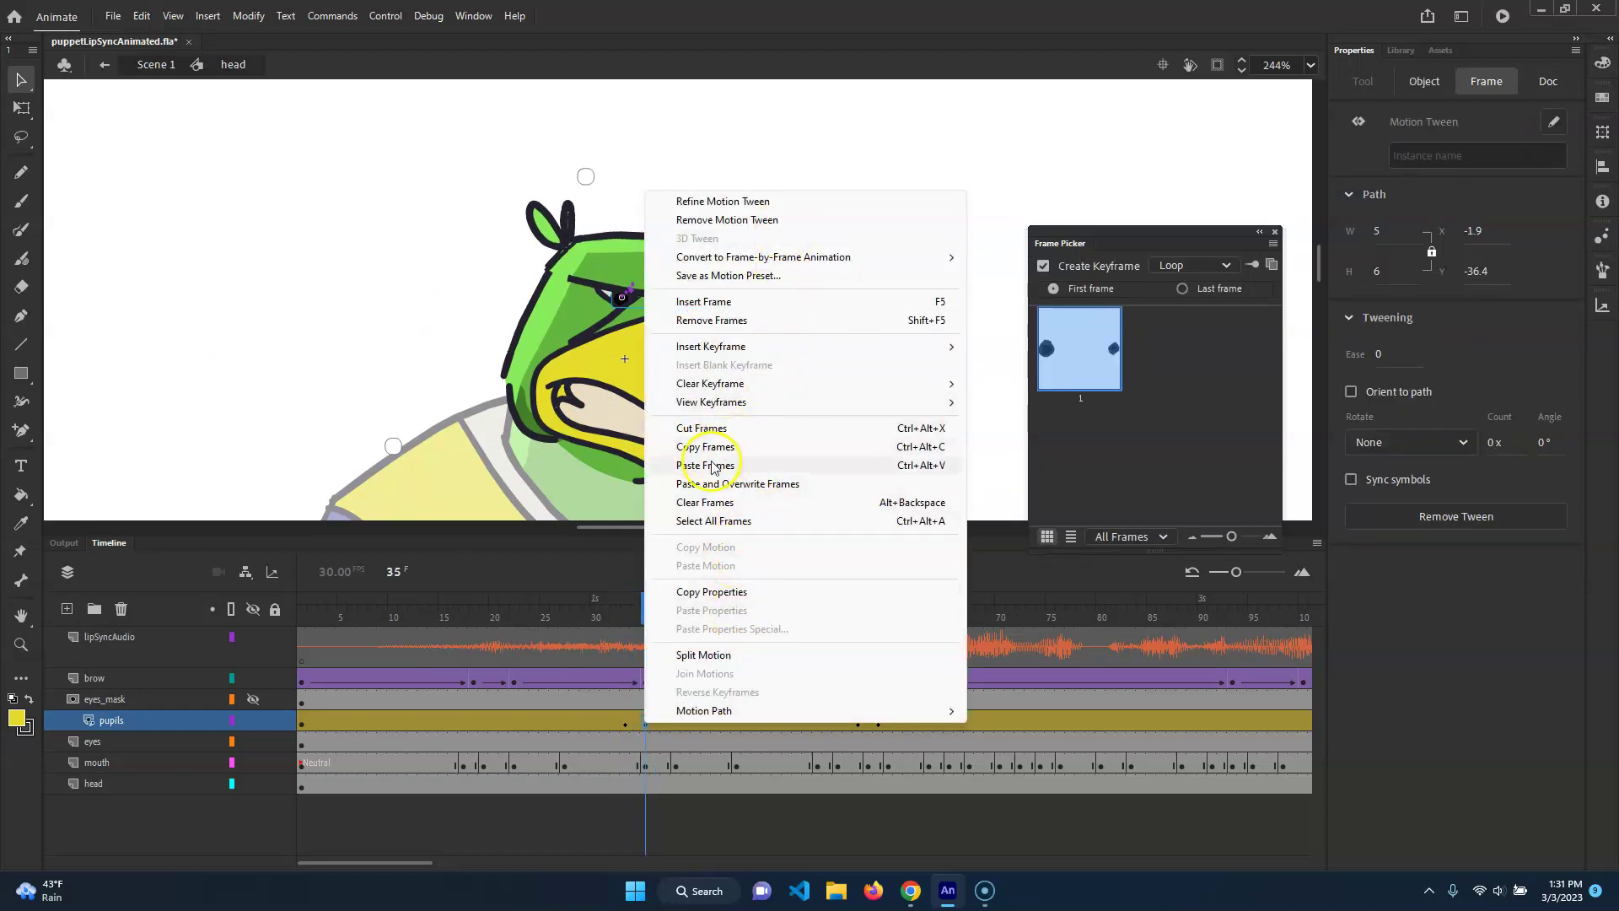
click(753, 591)
click(858, 724)
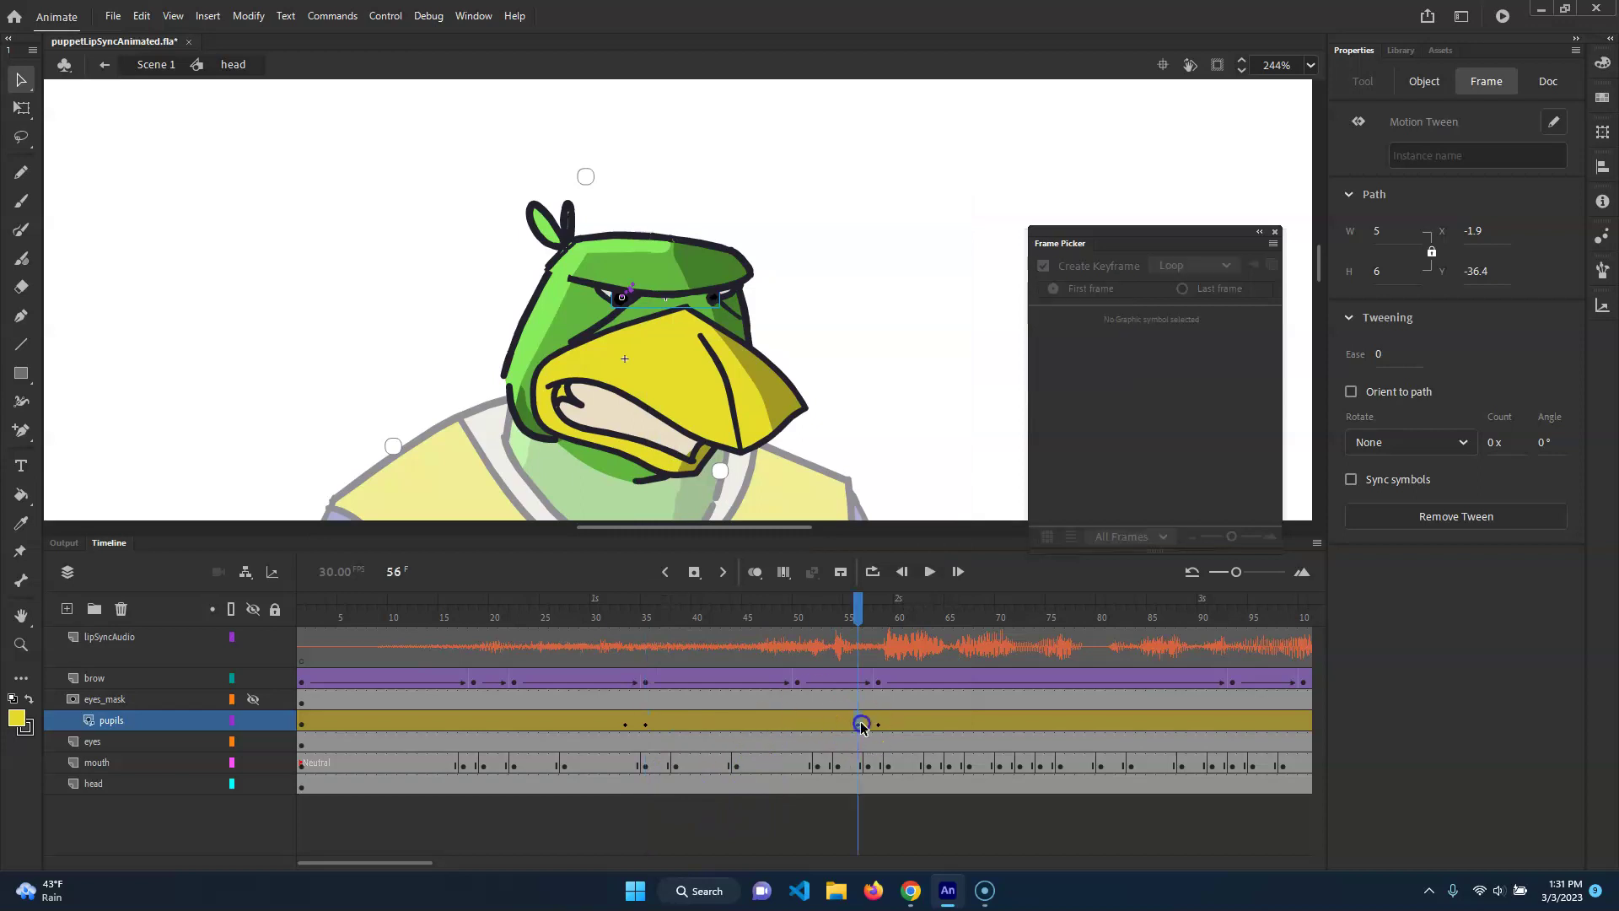
right_click(859, 725)
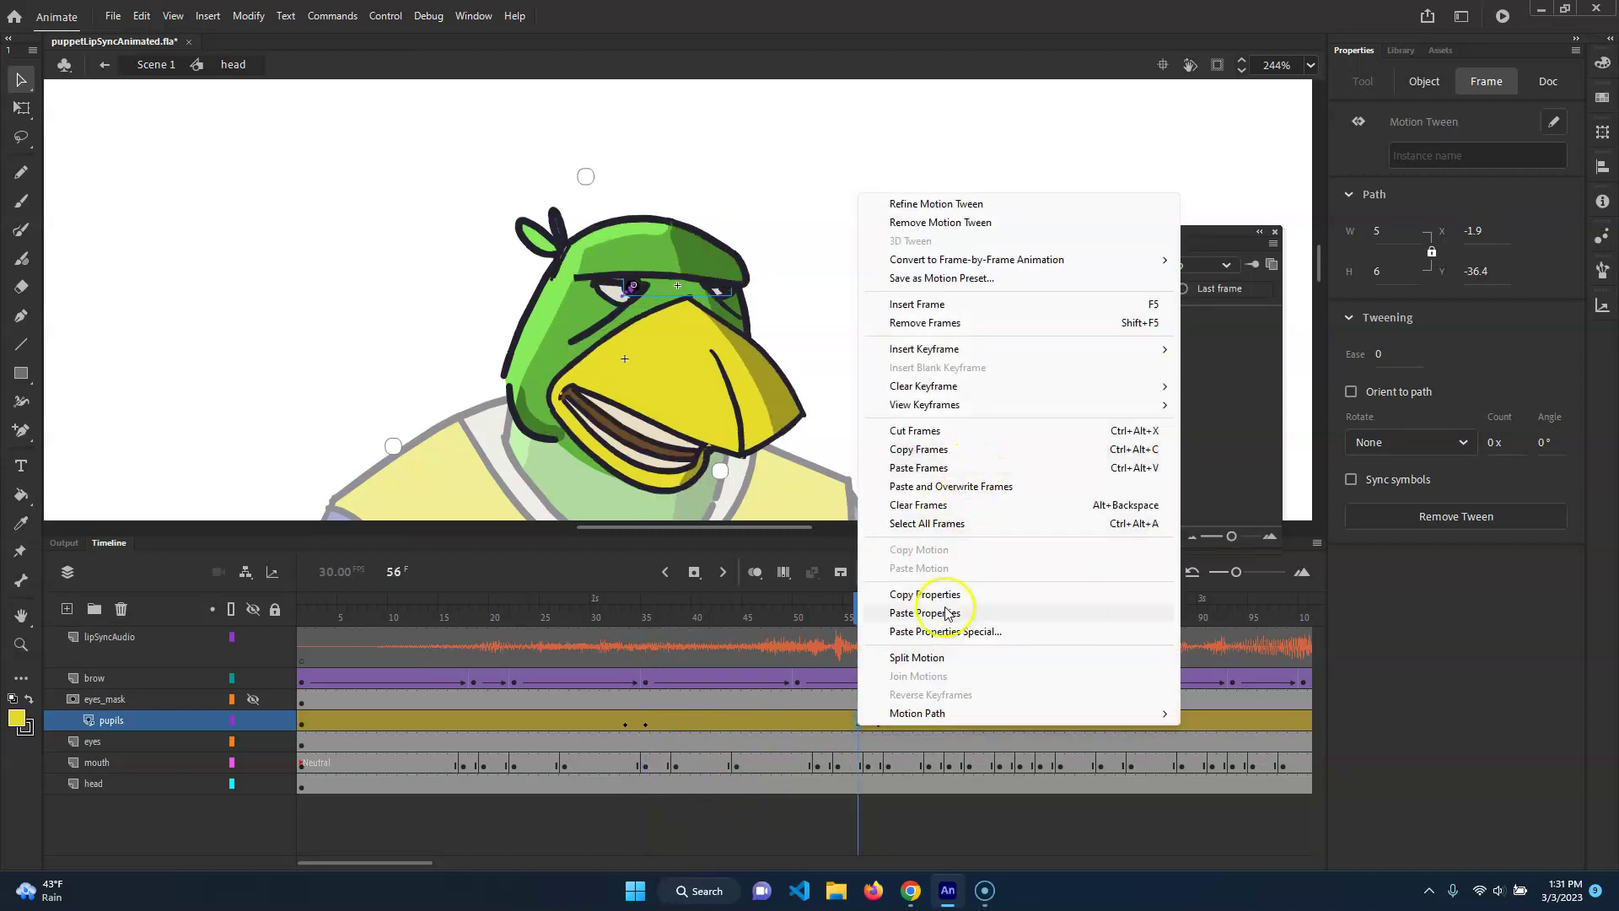
click(978, 616)
Step: Review the corrected gaze and insert a pupils keyframe at frame 98
drag(862, 606, 591, 590)
click(570, 723)
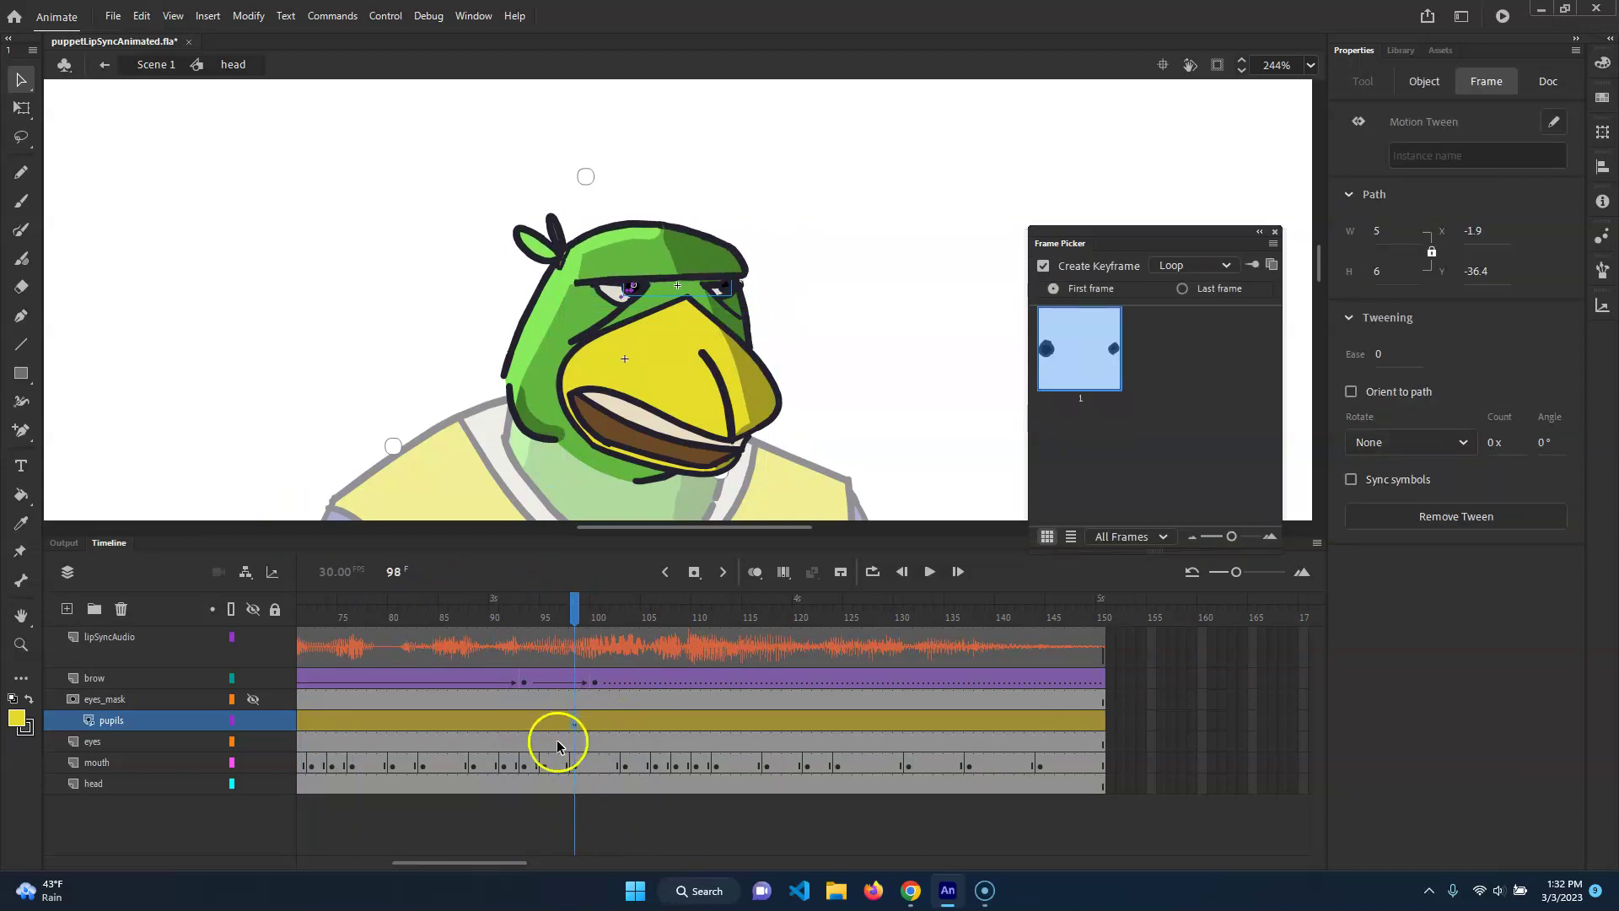
mouse_move(574, 604)
mouse_down()
mouse_move(515, 611)
mouse_move(558, 613)
mouse_up()
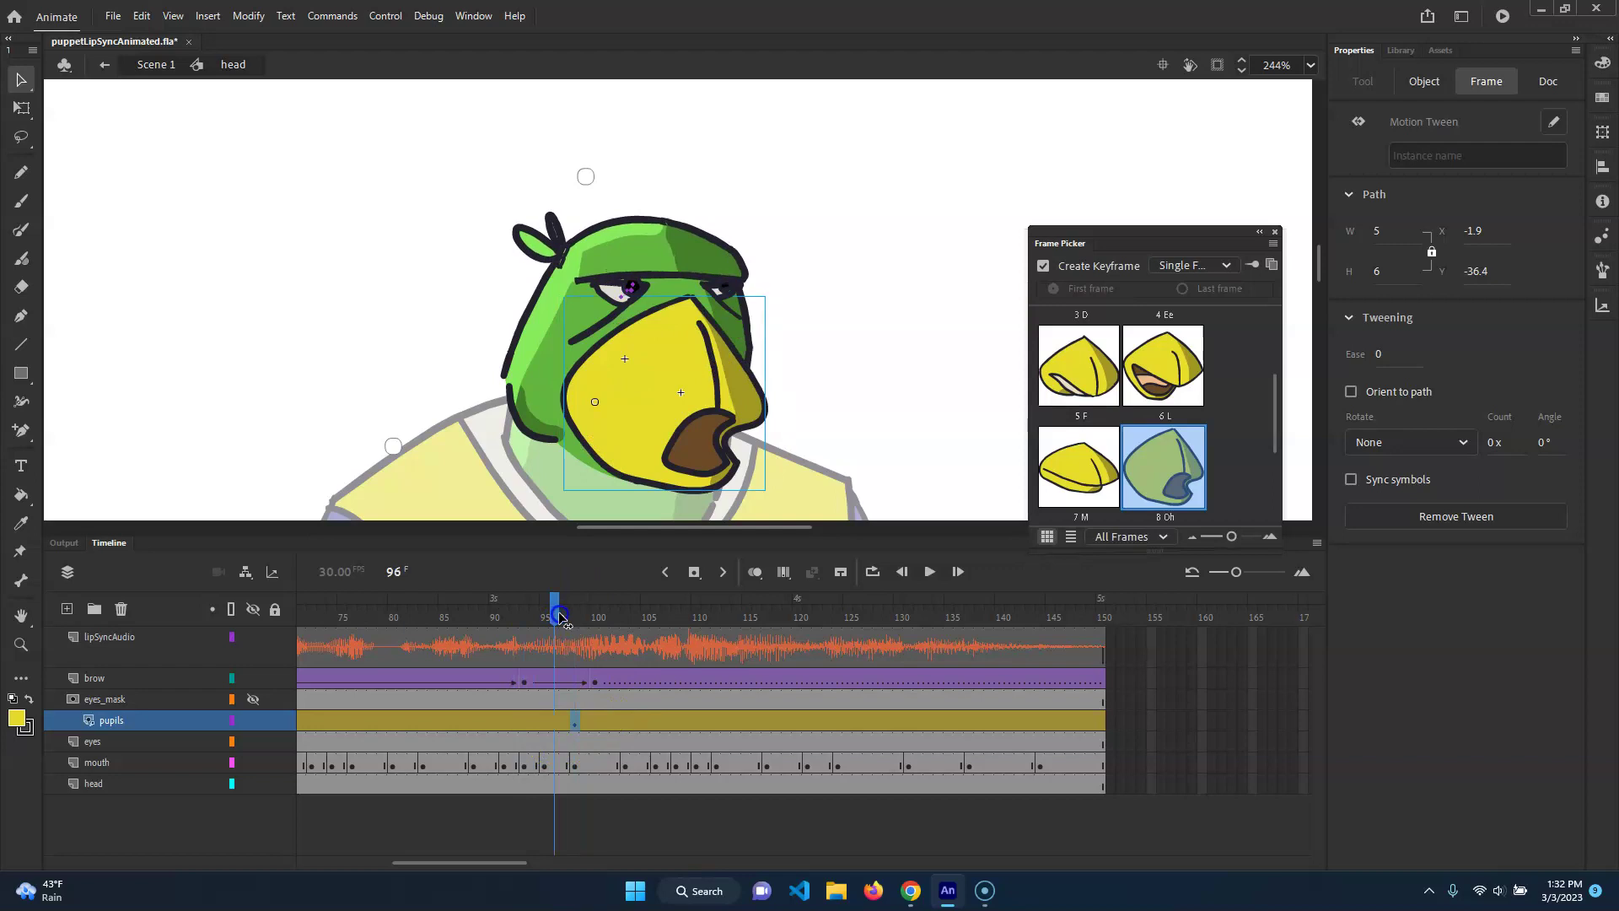
Step: At frame 100, nudge the pupils slightly down and to the left, to about X 24, Y -32
click(561, 618)
click(595, 723)
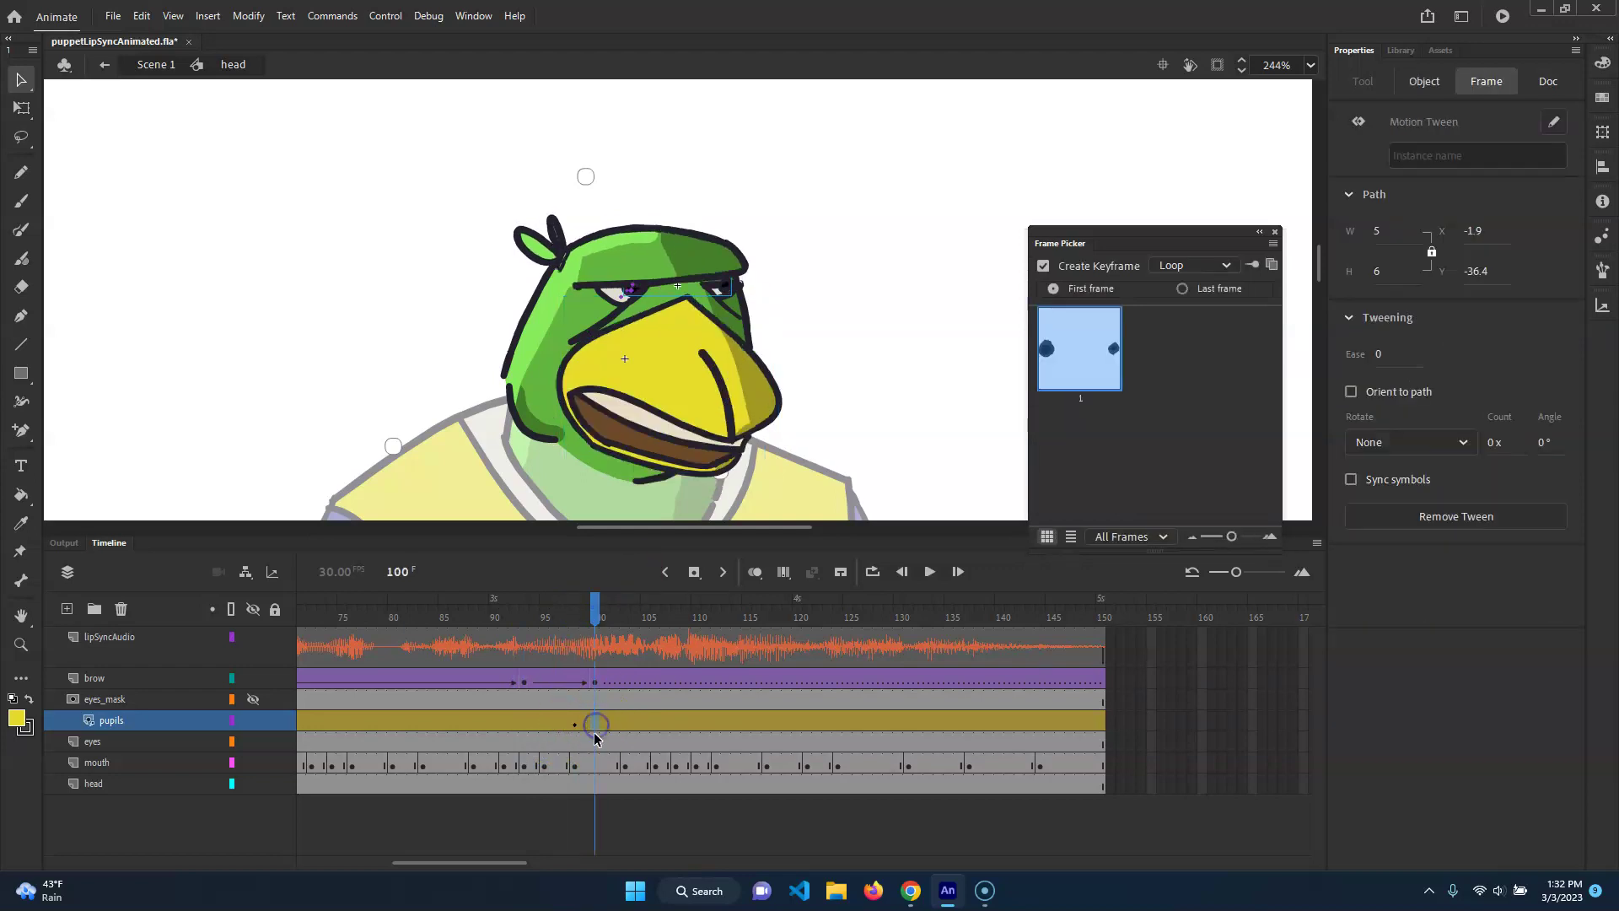
click(718, 300)
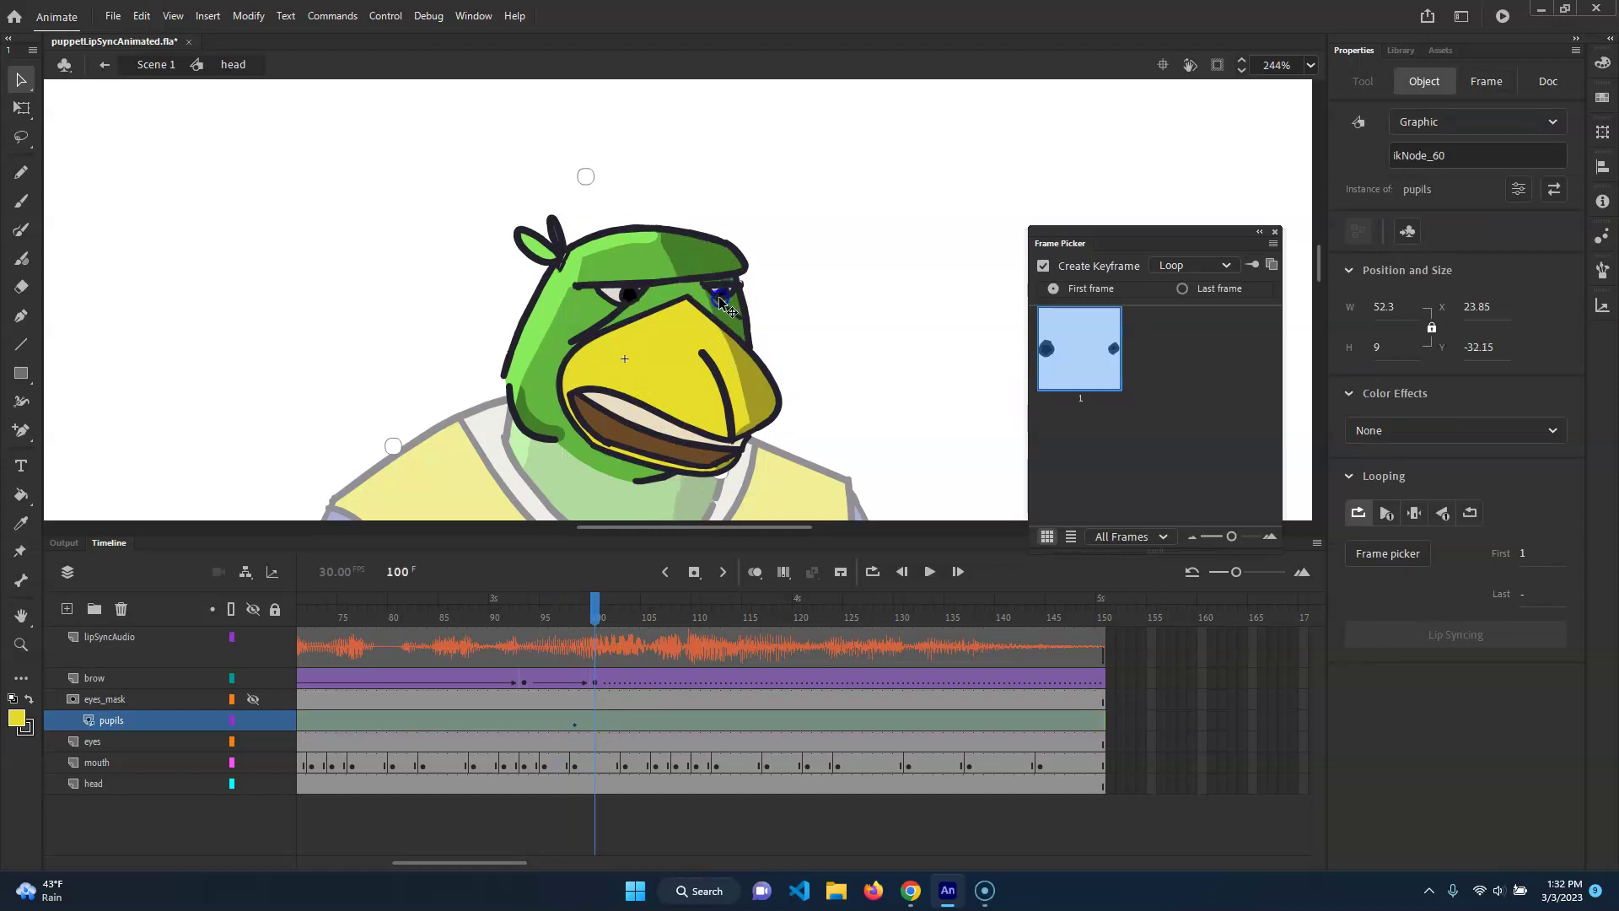
Step: Return to frame 1, lock the eyes_mask and pupils layers, and play the animation to check the masked gaze
drag(596, 615, 2, 496)
click(280, 768)
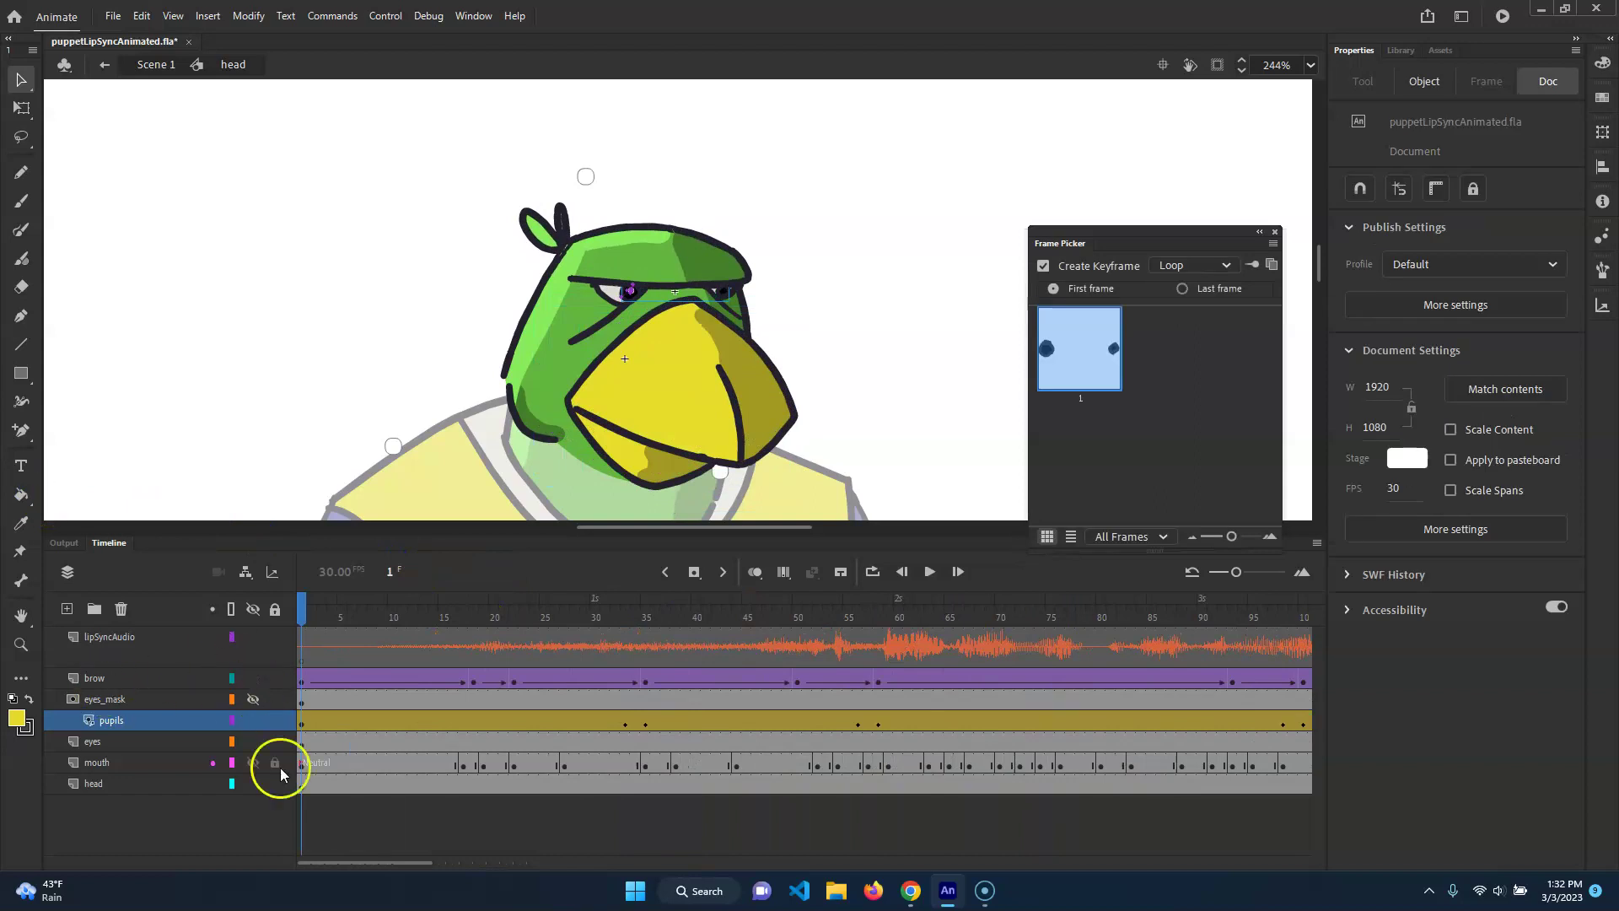
click(275, 699)
click(274, 720)
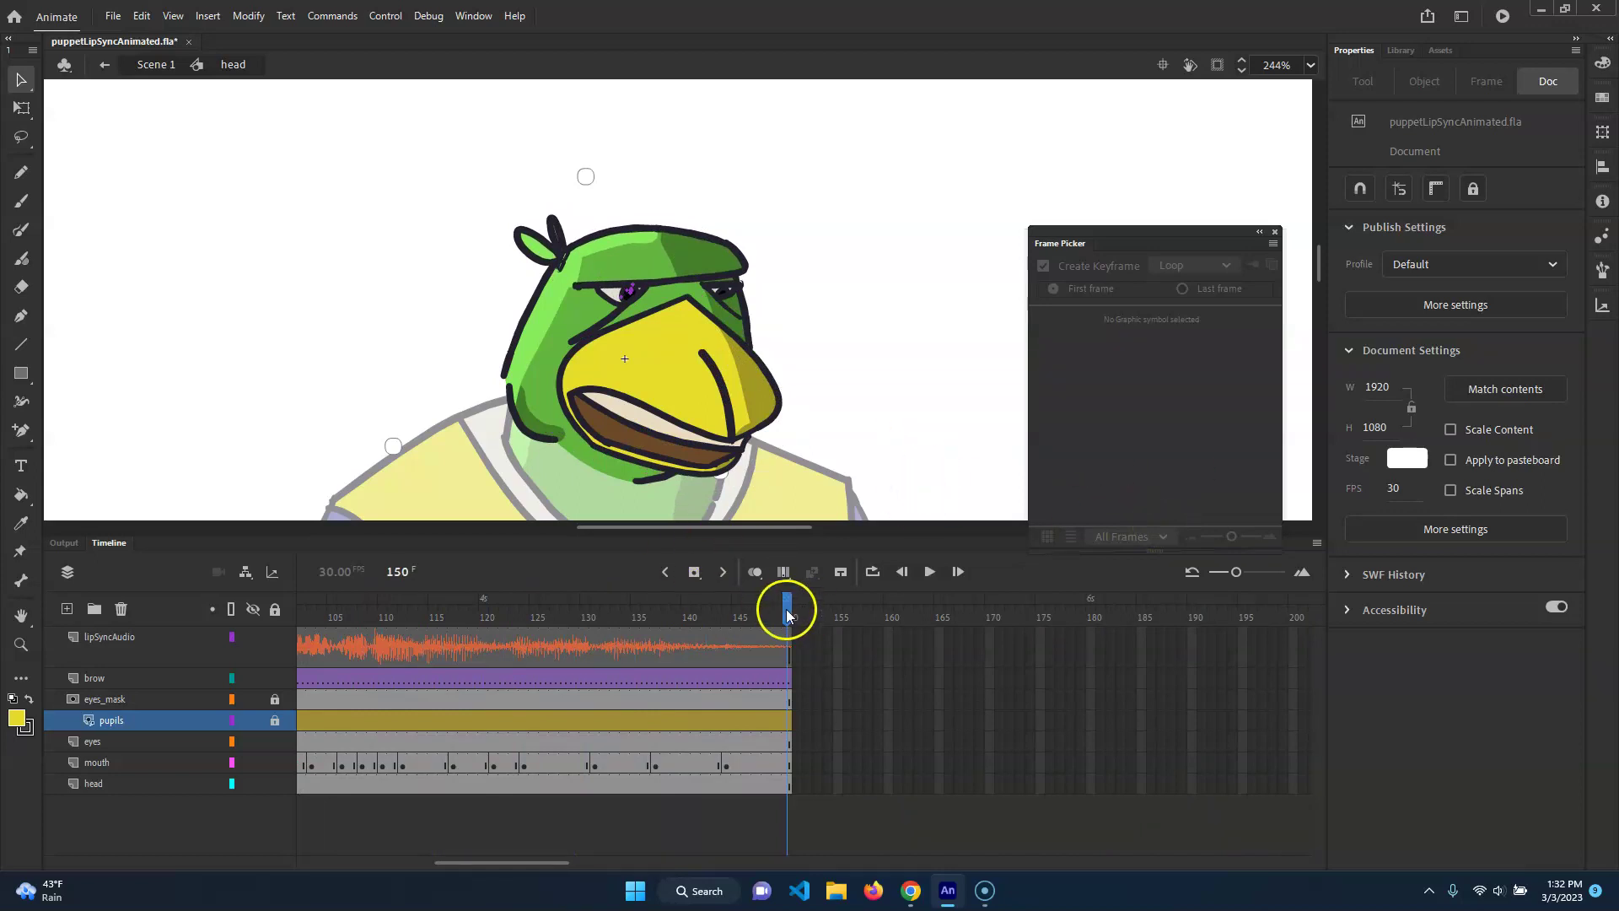
key(Return)
key(shift+)
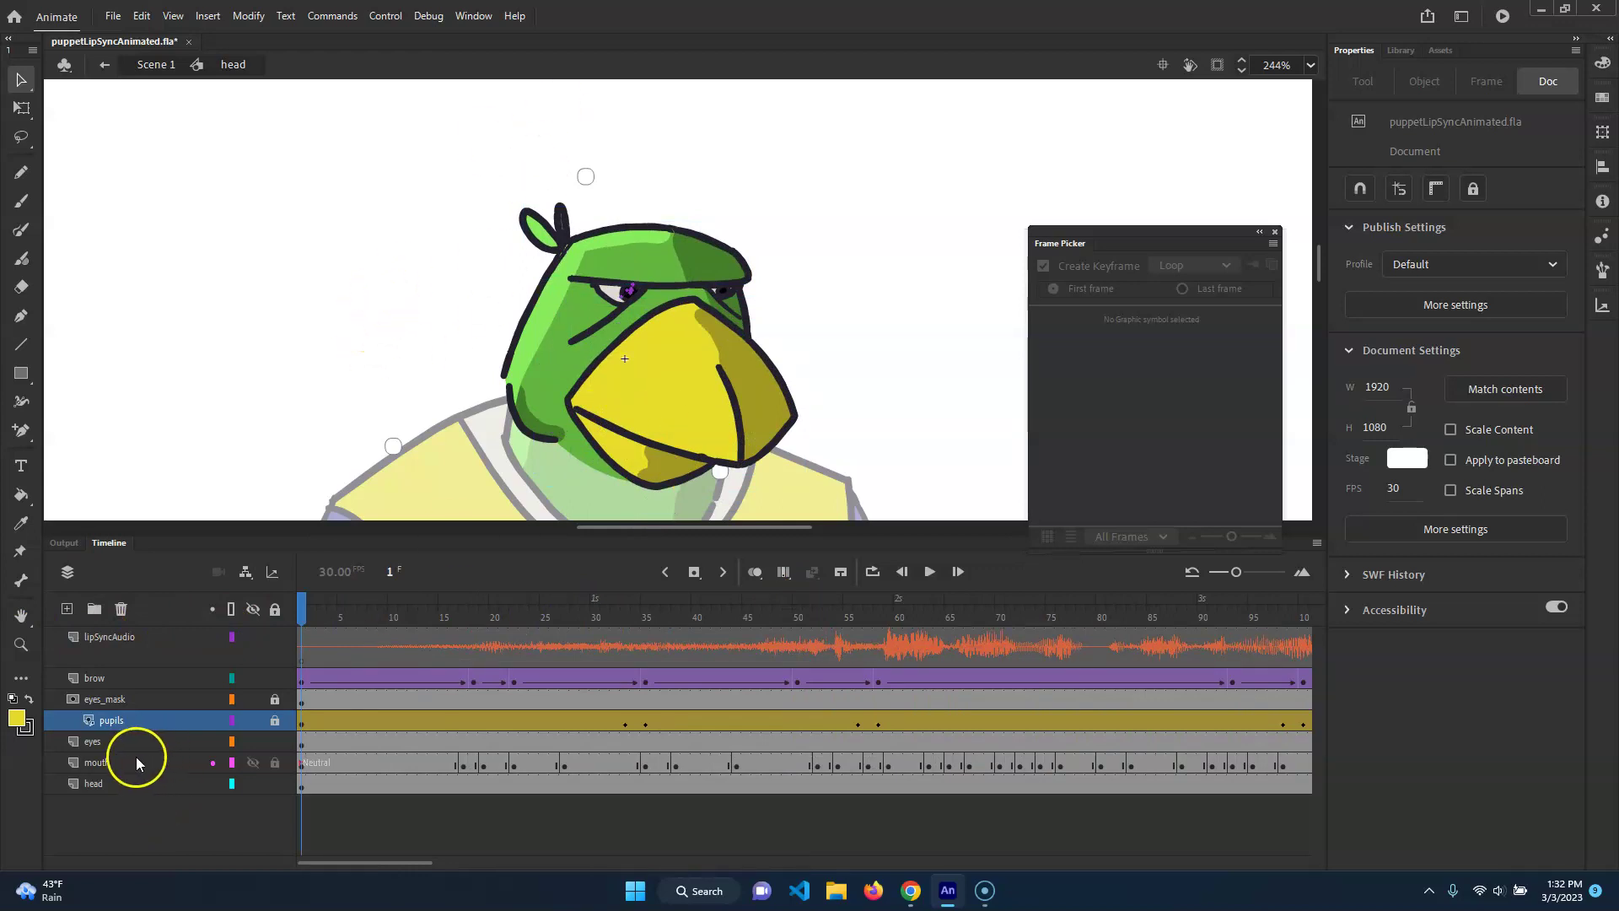
Step: Turn on the layer parenting view and parent the eyes layer to the eyes_mask layer
click(104, 743)
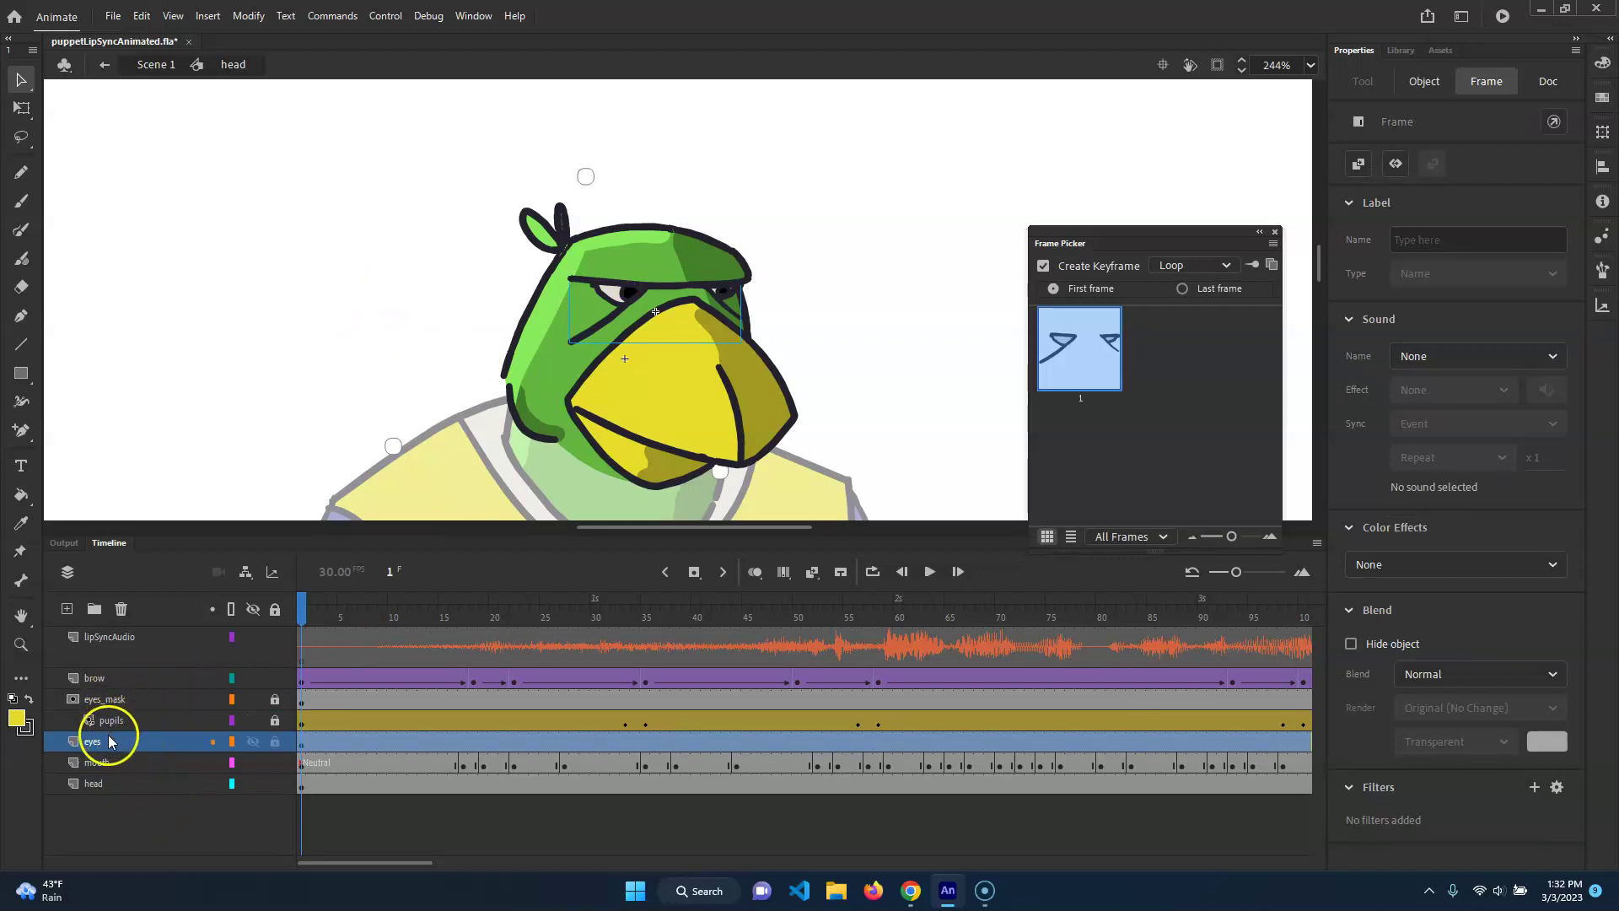
click(246, 572)
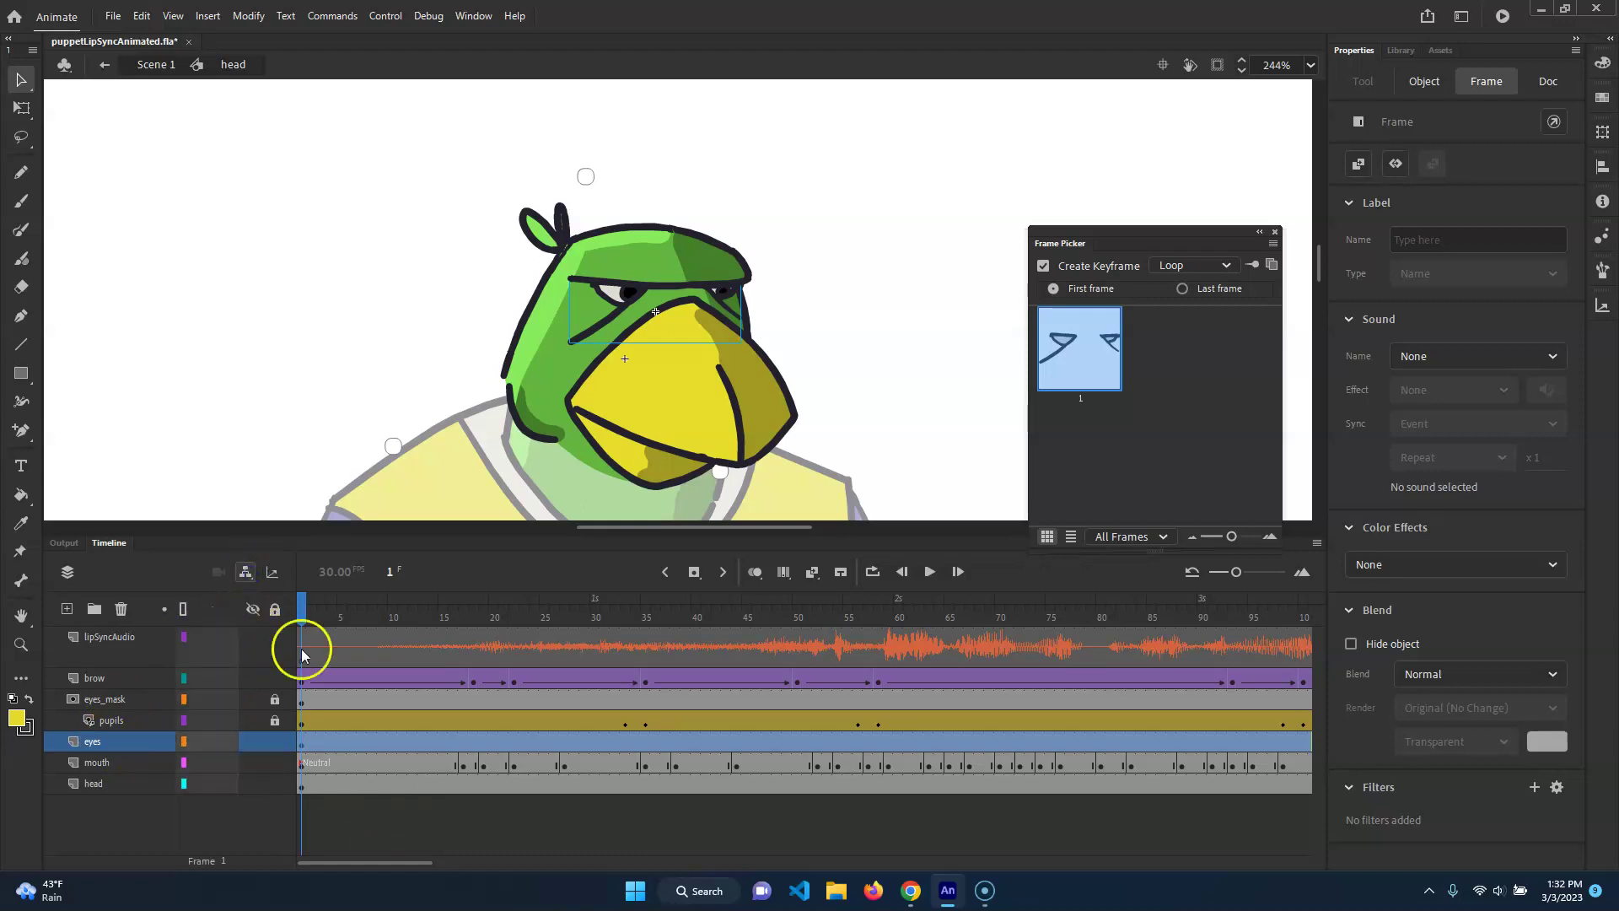
mouse_move(185, 746)
mouse_down()
mouse_move(210, 723)
mouse_move(185, 699)
mouse_up()
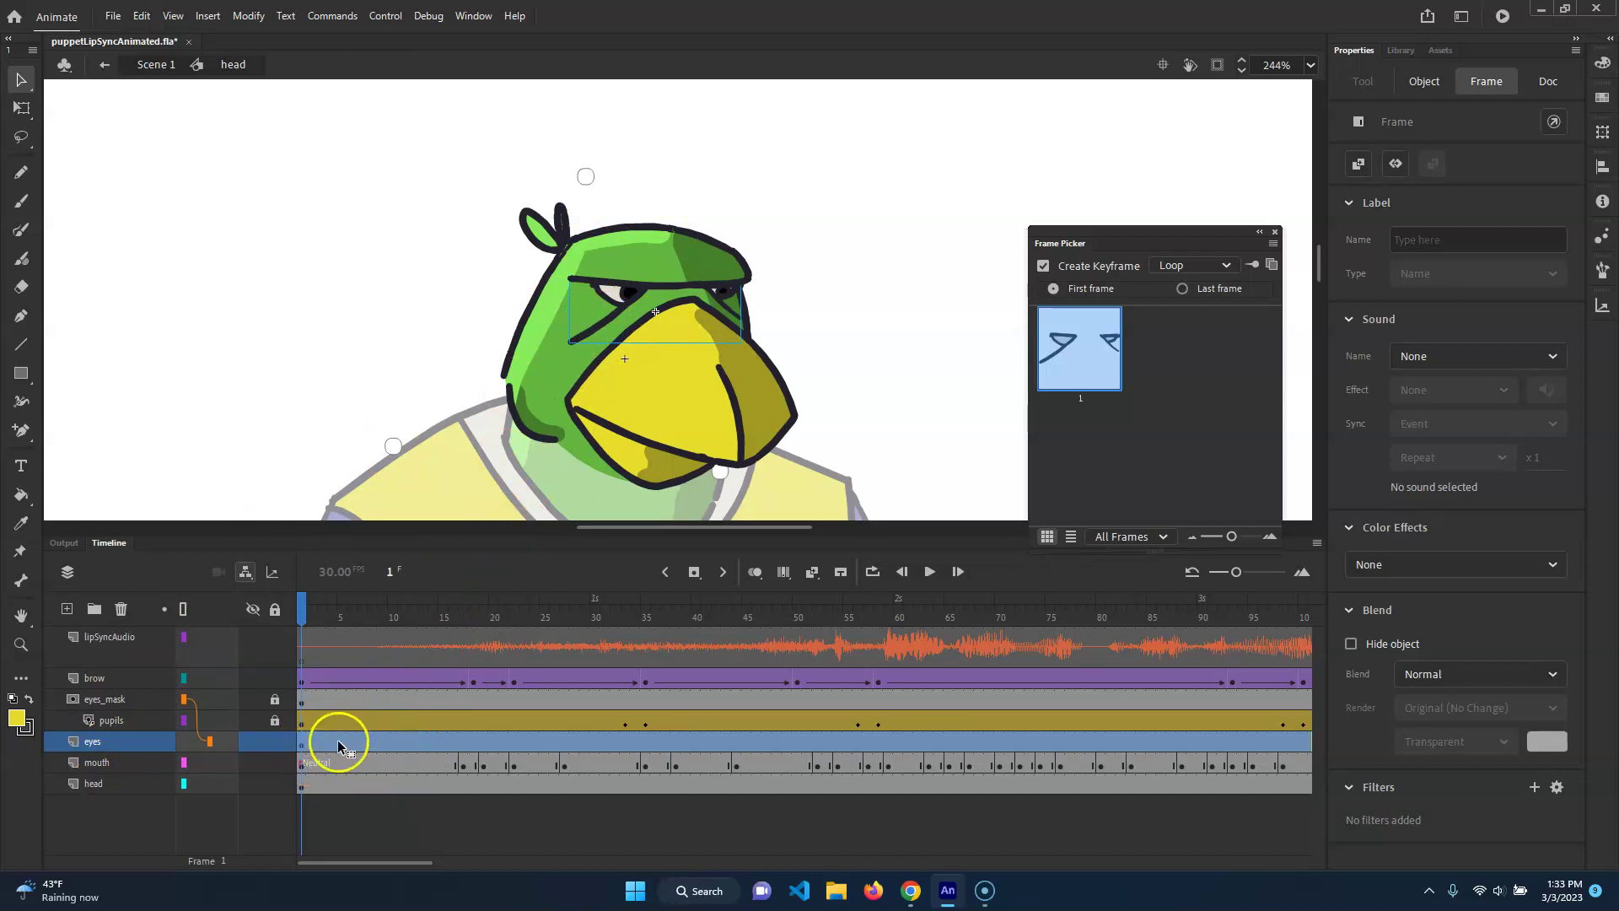
right_click(381, 744)
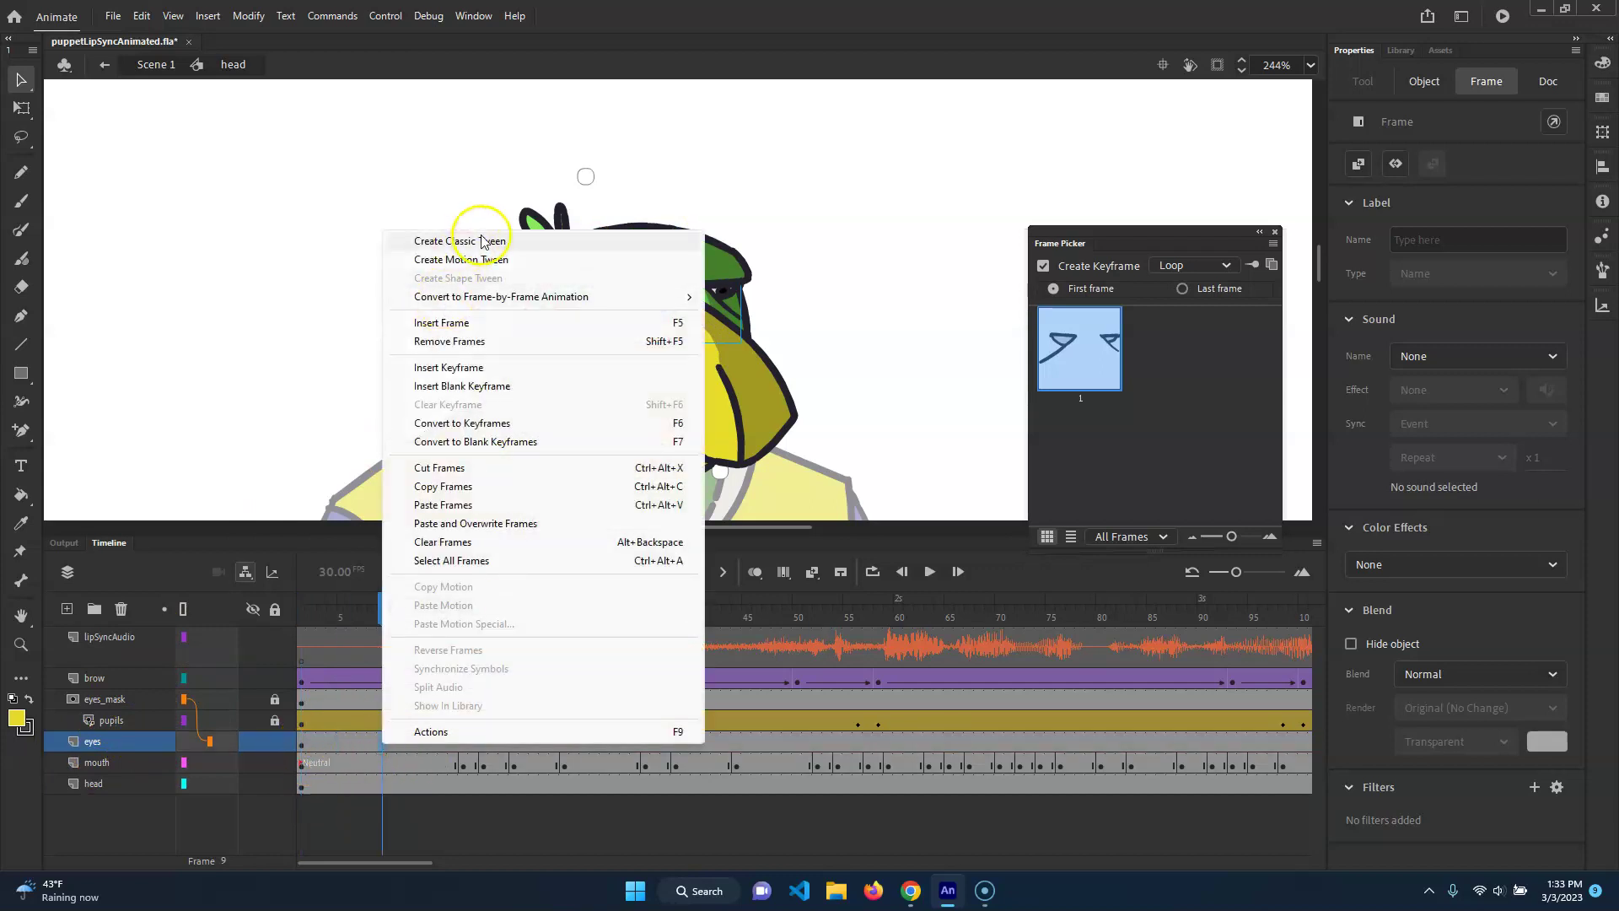
click(460, 241)
key(ctrl+z)
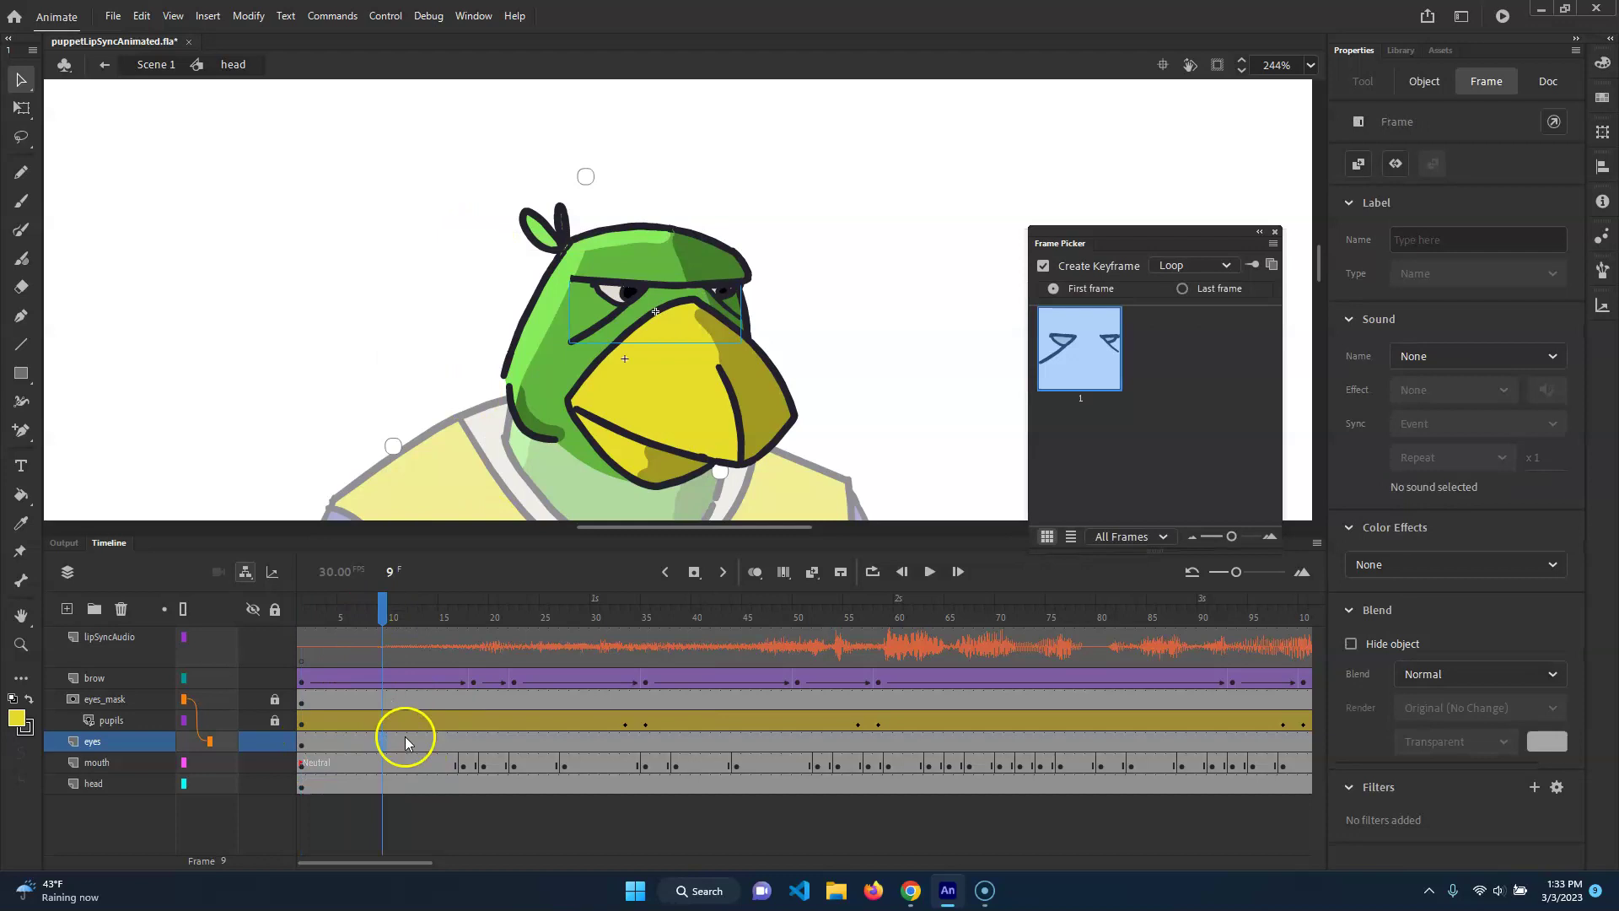
Step: Create a motion tween on the eyes layer and insert an eyes keyframe at frame 33
right_click(396, 742)
right_click(353, 745)
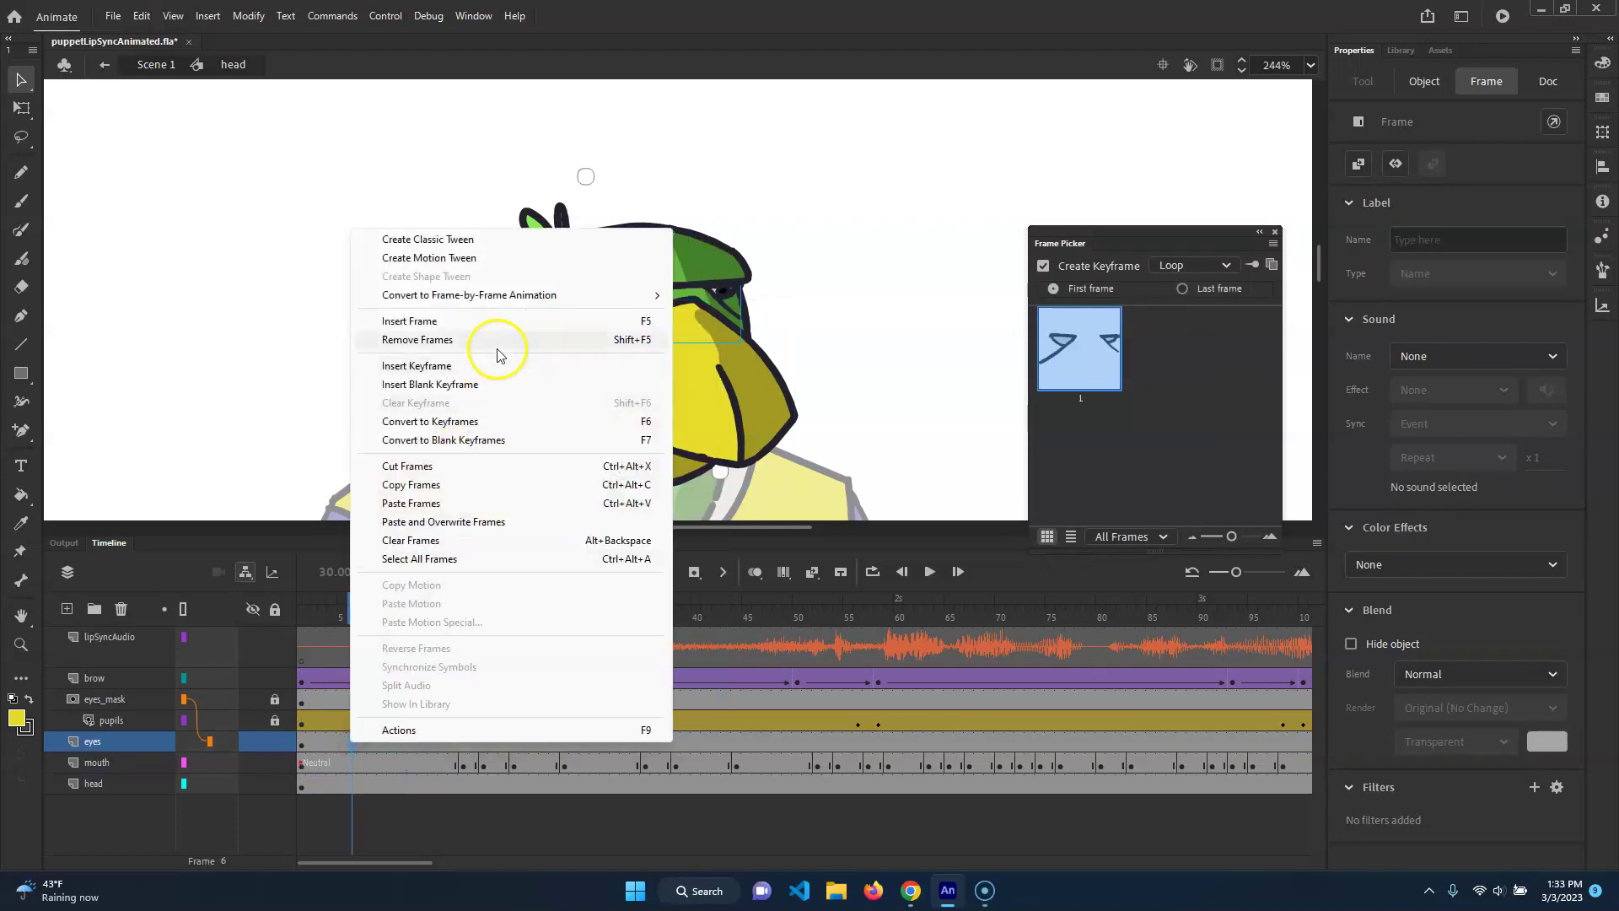
click(470, 258)
drag(353, 616, 625, 628)
click(626, 748)
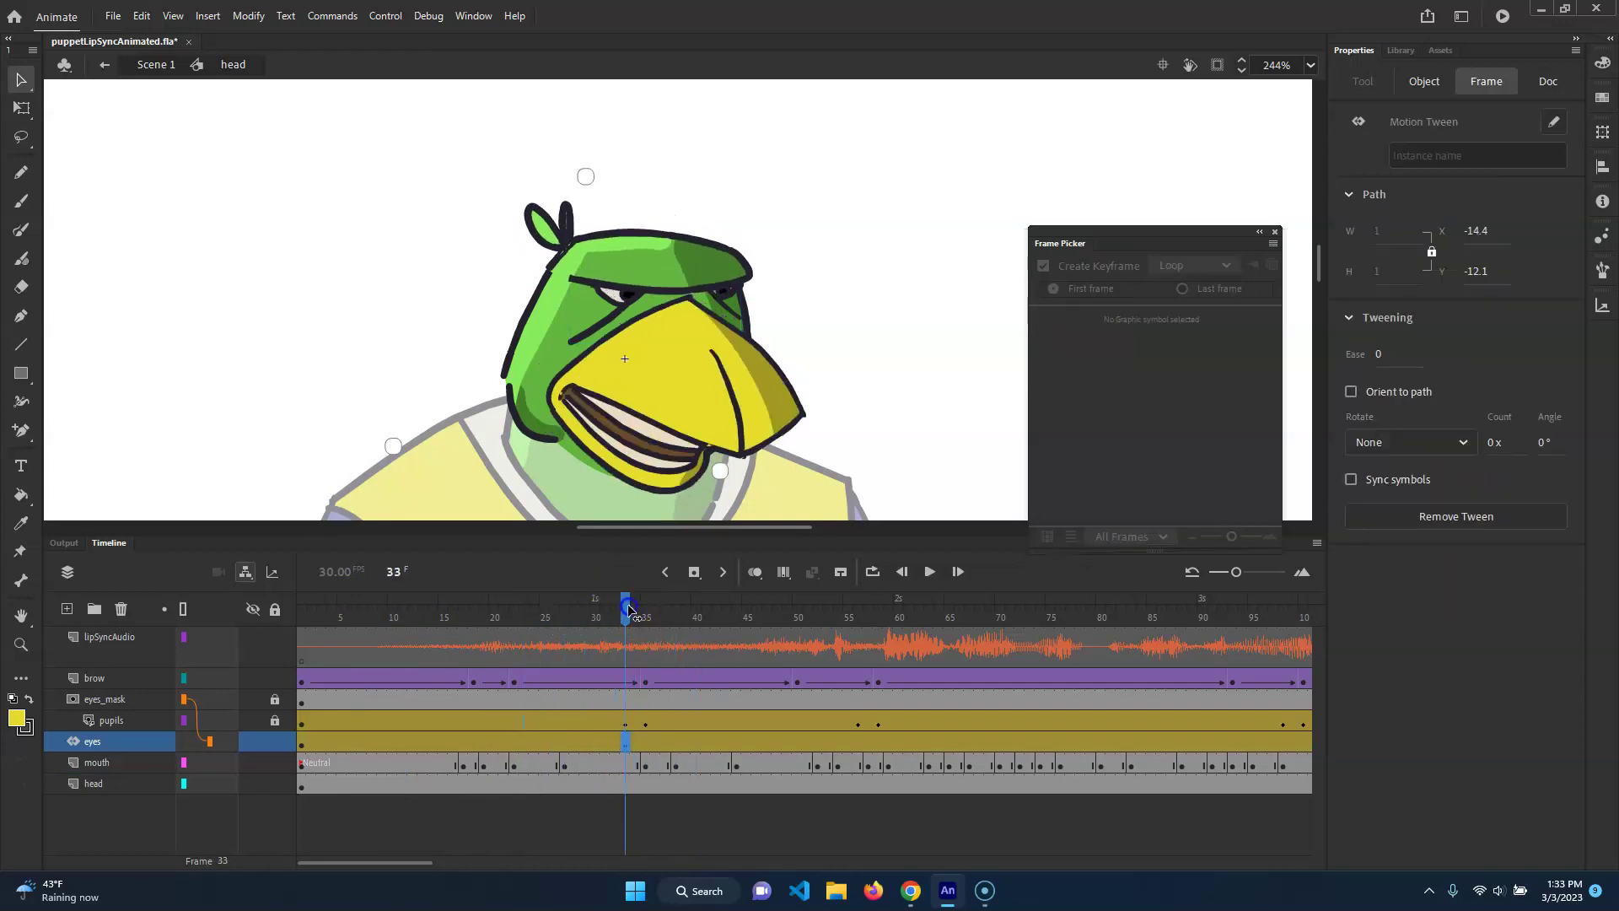
Step: At frame 35, squash the eyes vertically from their lower edge to a height of 23.7
drag(630, 593, 646, 597)
click(616, 327)
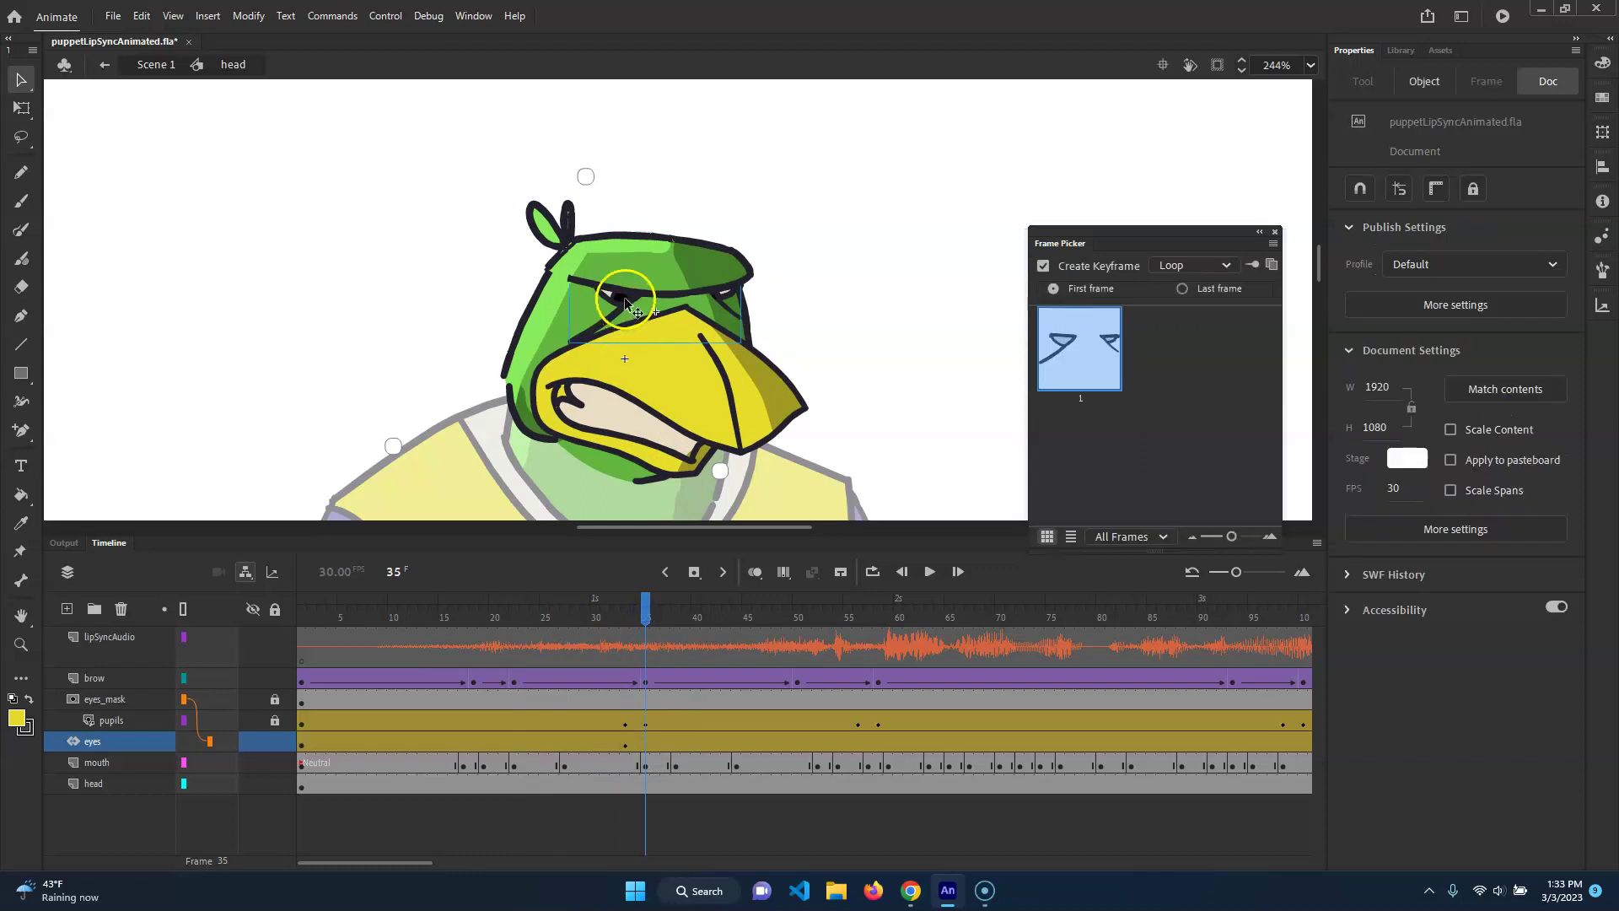
click(624, 297)
key(q)
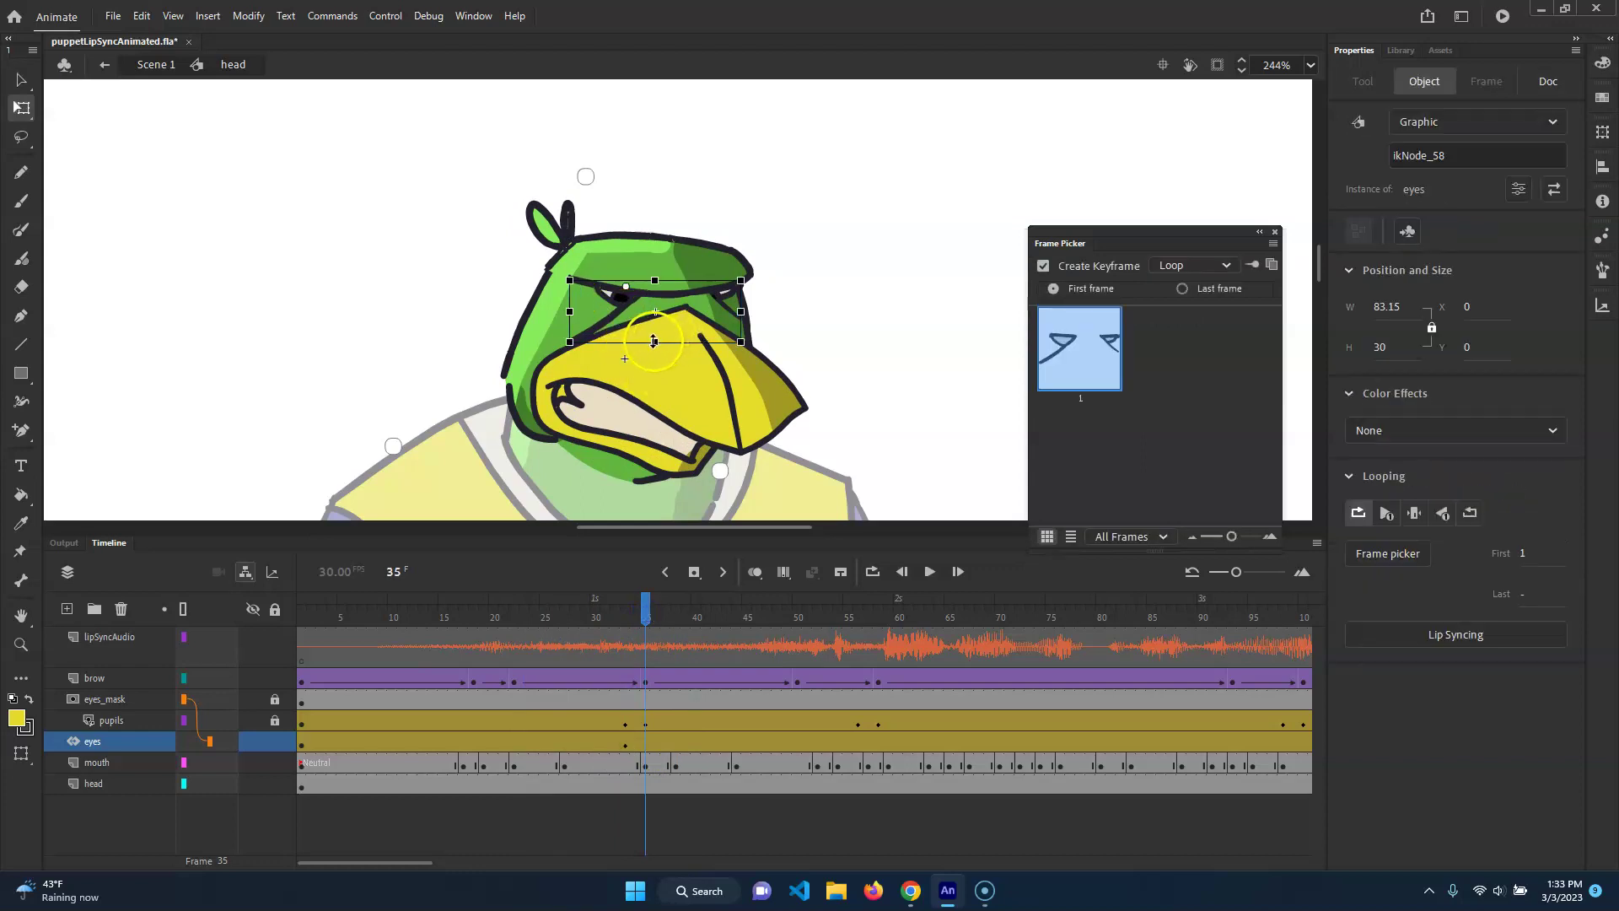
drag(654, 340, 654, 332)
key(ctrl+z)
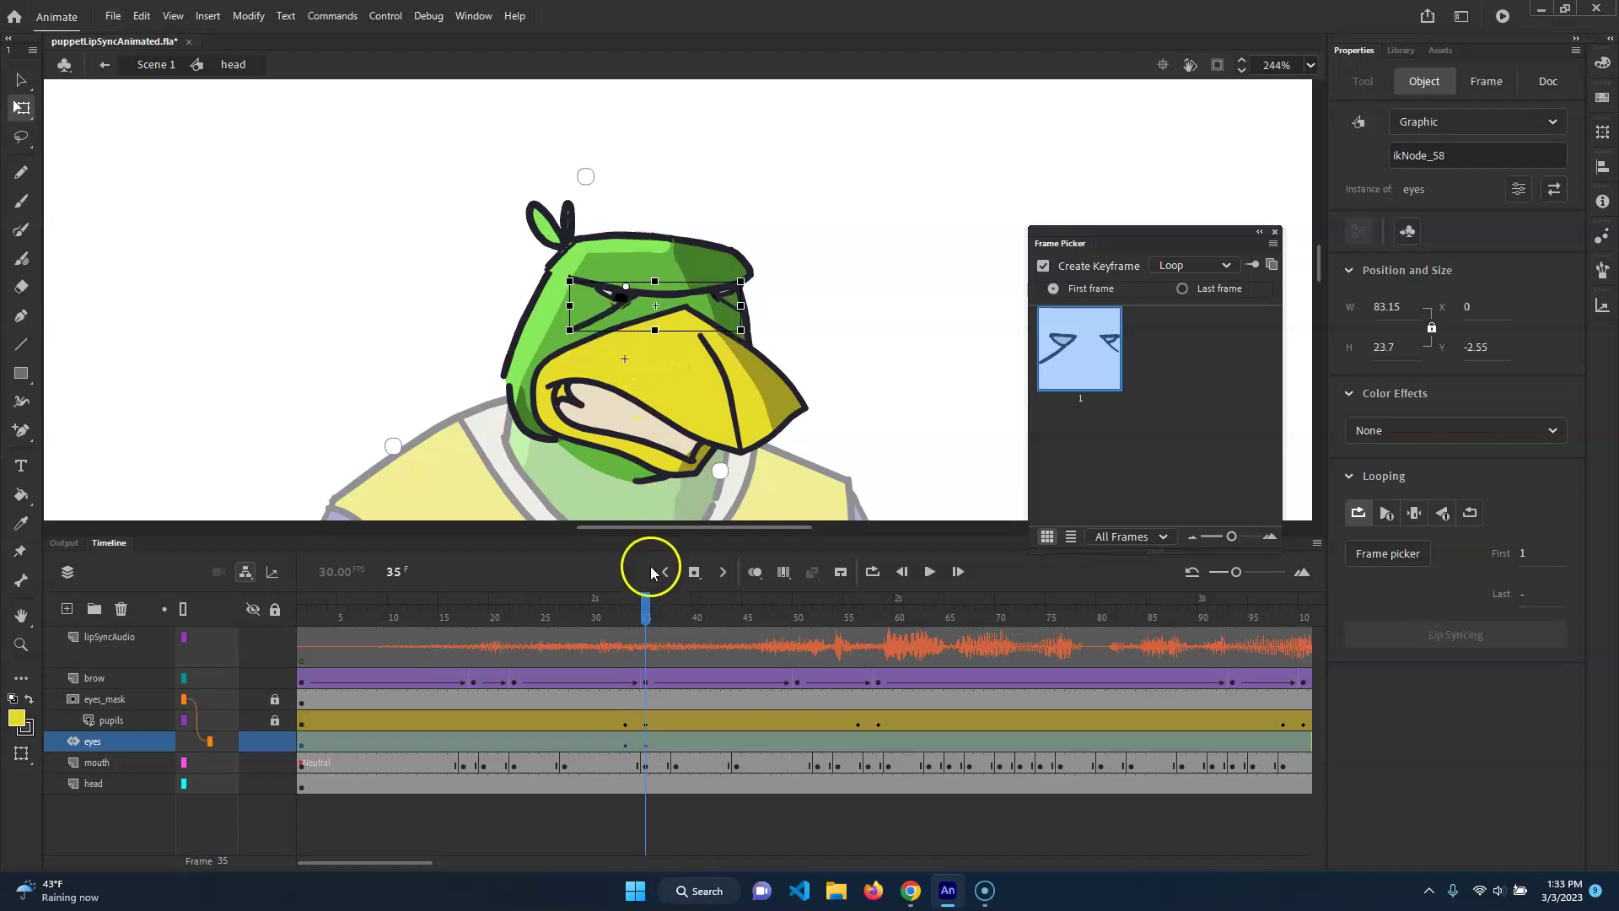
mouse_move(647, 607)
mouse_down()
mouse_move(616, 607)
mouse_move(664, 607)
mouse_move(625, 607)
mouse_move(646, 607)
mouse_up()
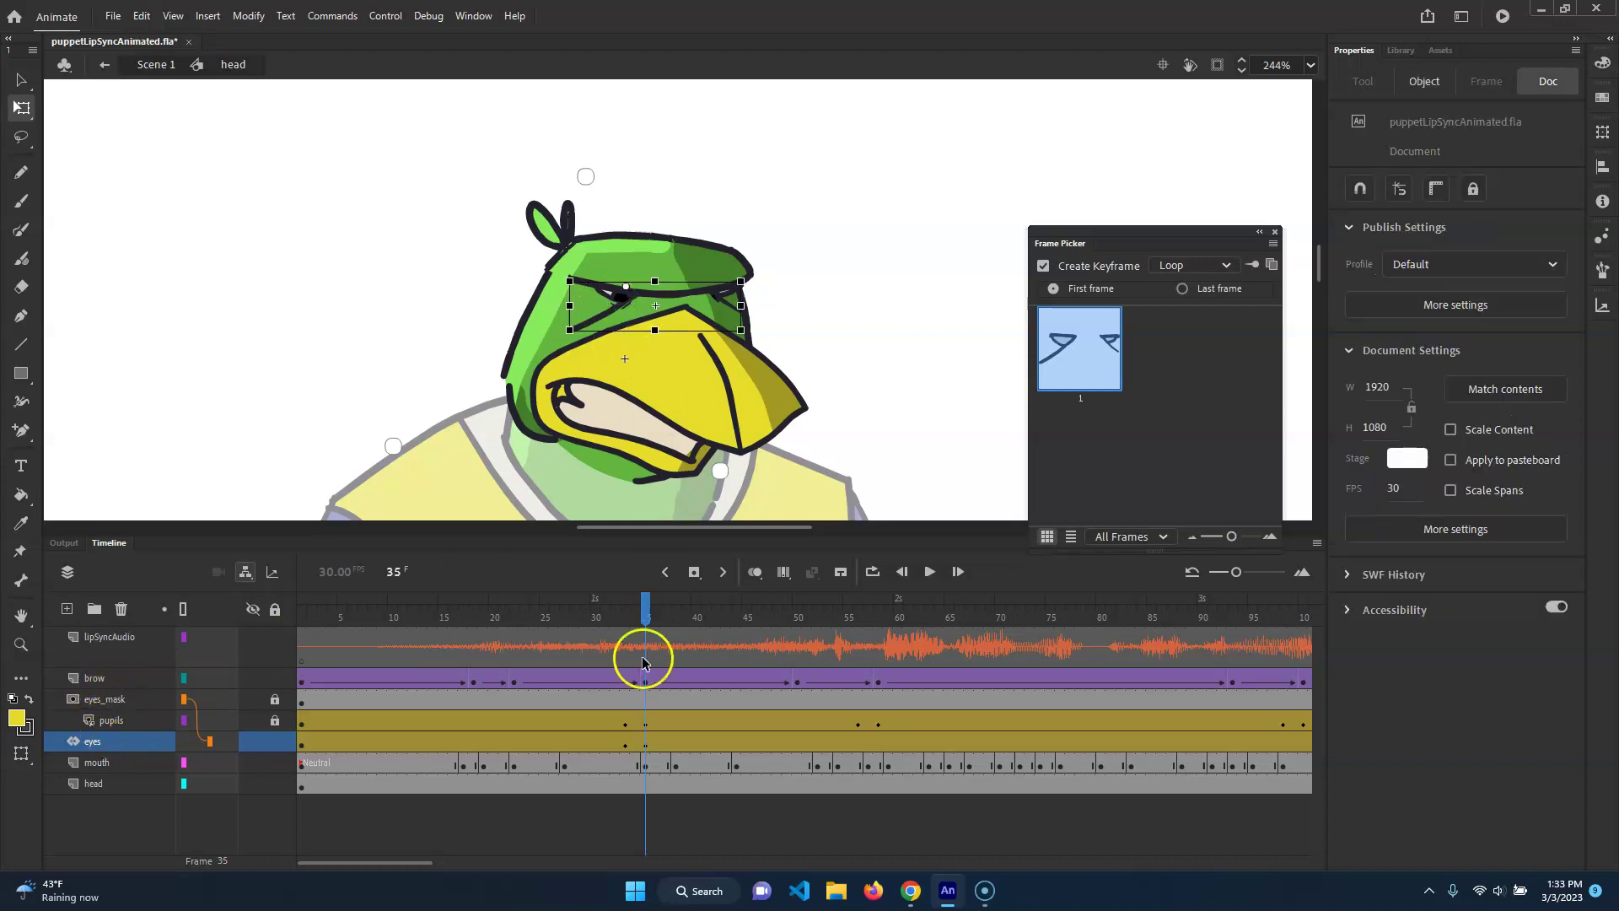
Step: Insert an eyes keyframe at frame 56, and at frame 58 shift the eyes slightly up and right and stretch them a little taller
drag(651, 607, 859, 646)
click(858, 744)
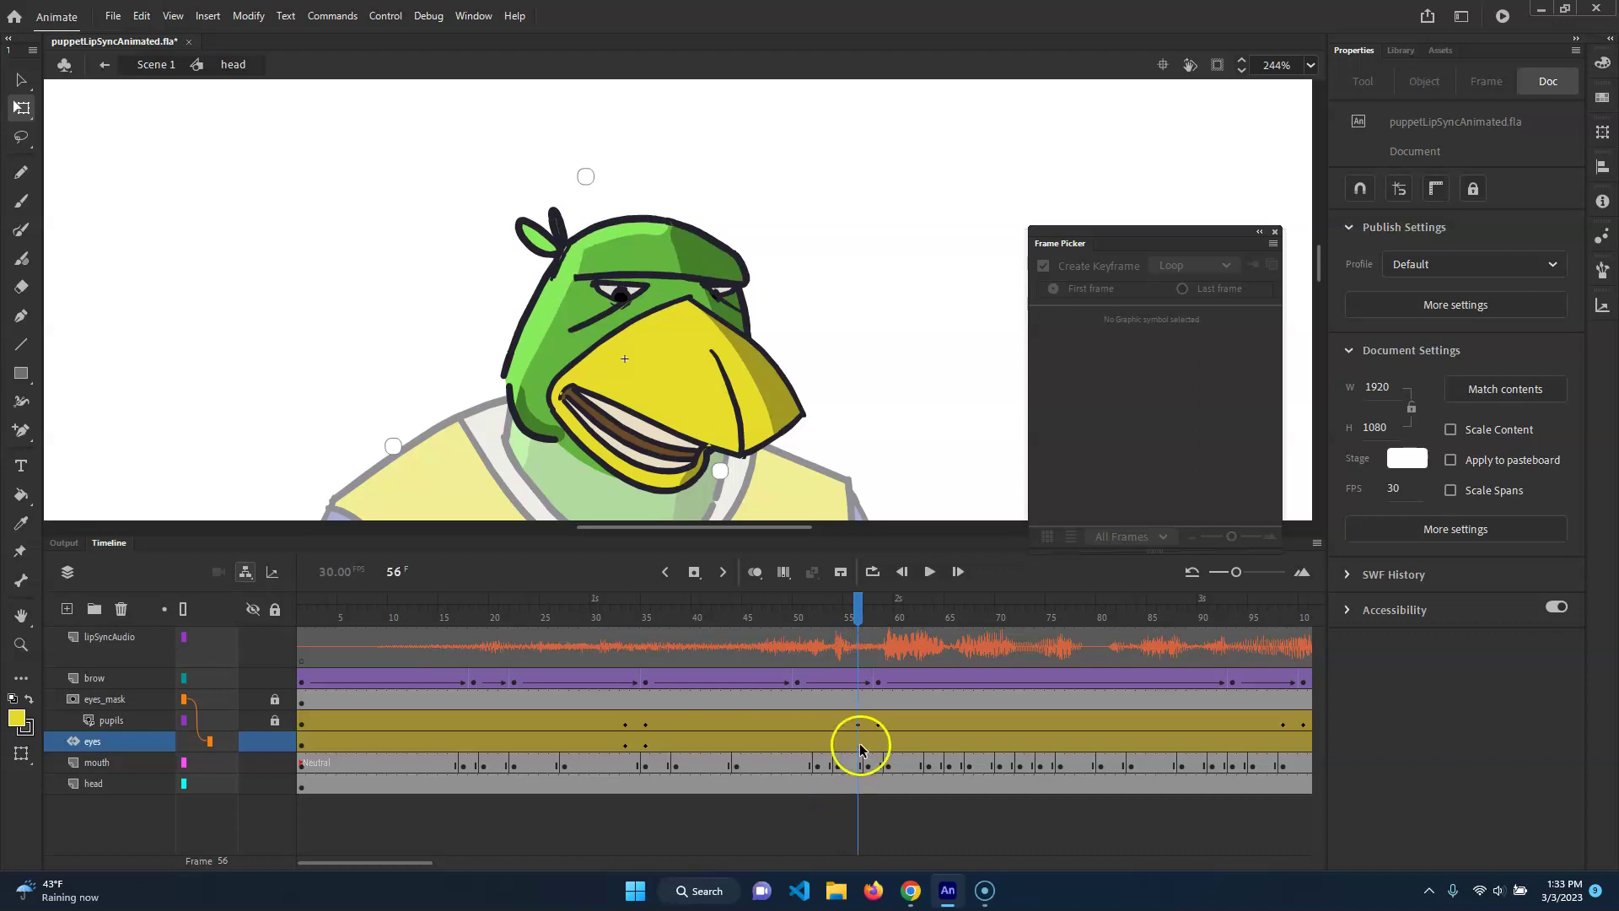
drag(857, 617, 877, 614)
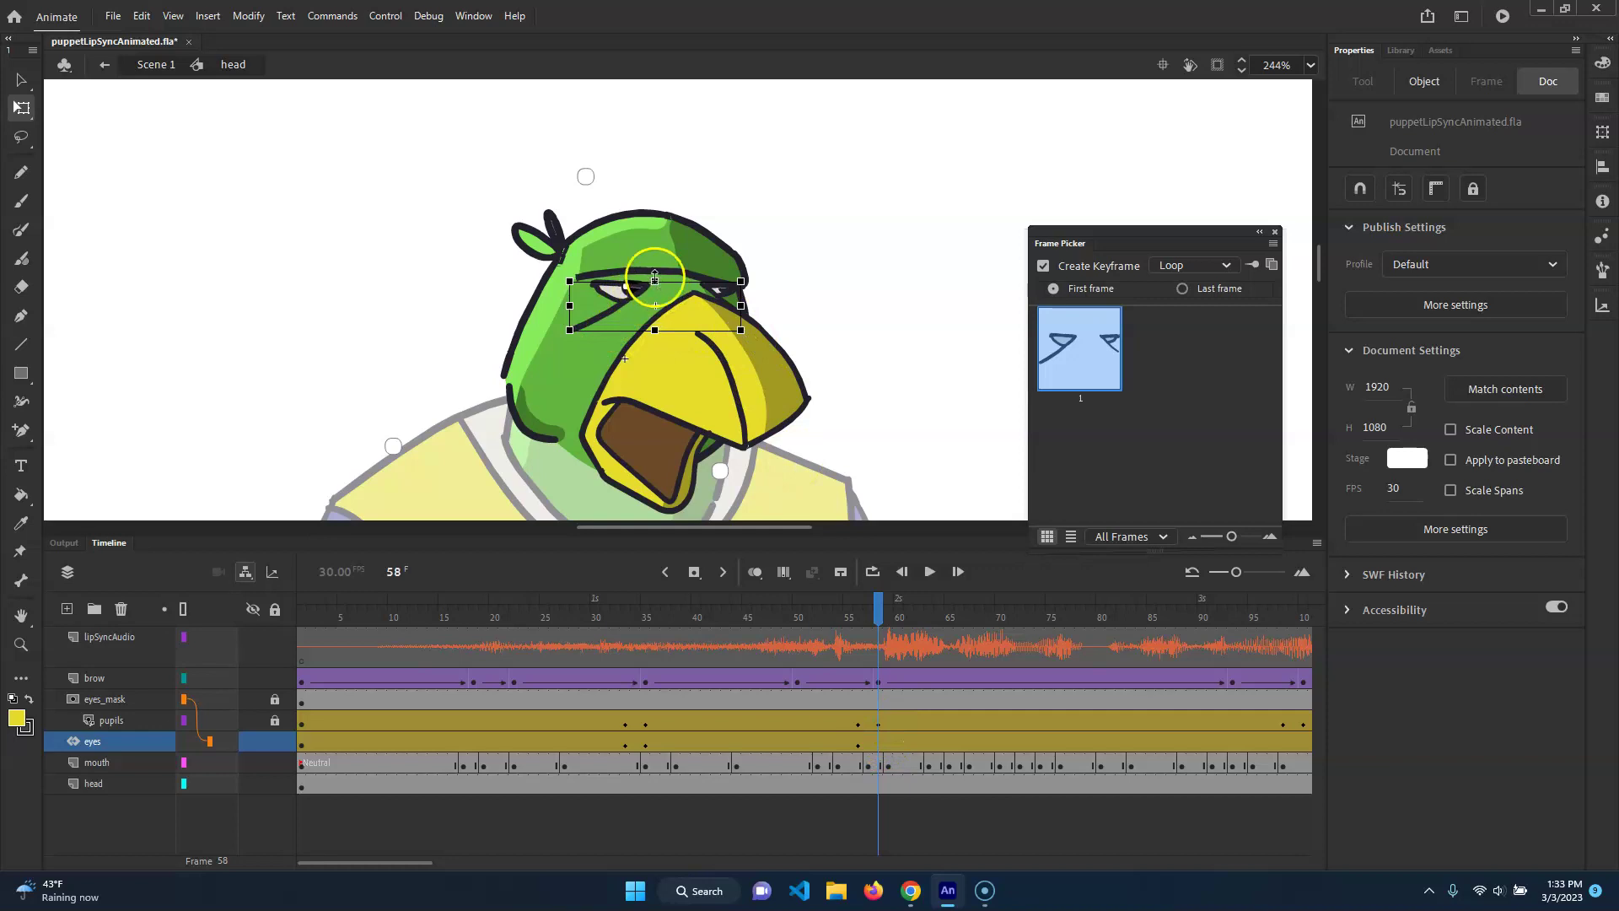
click(632, 292)
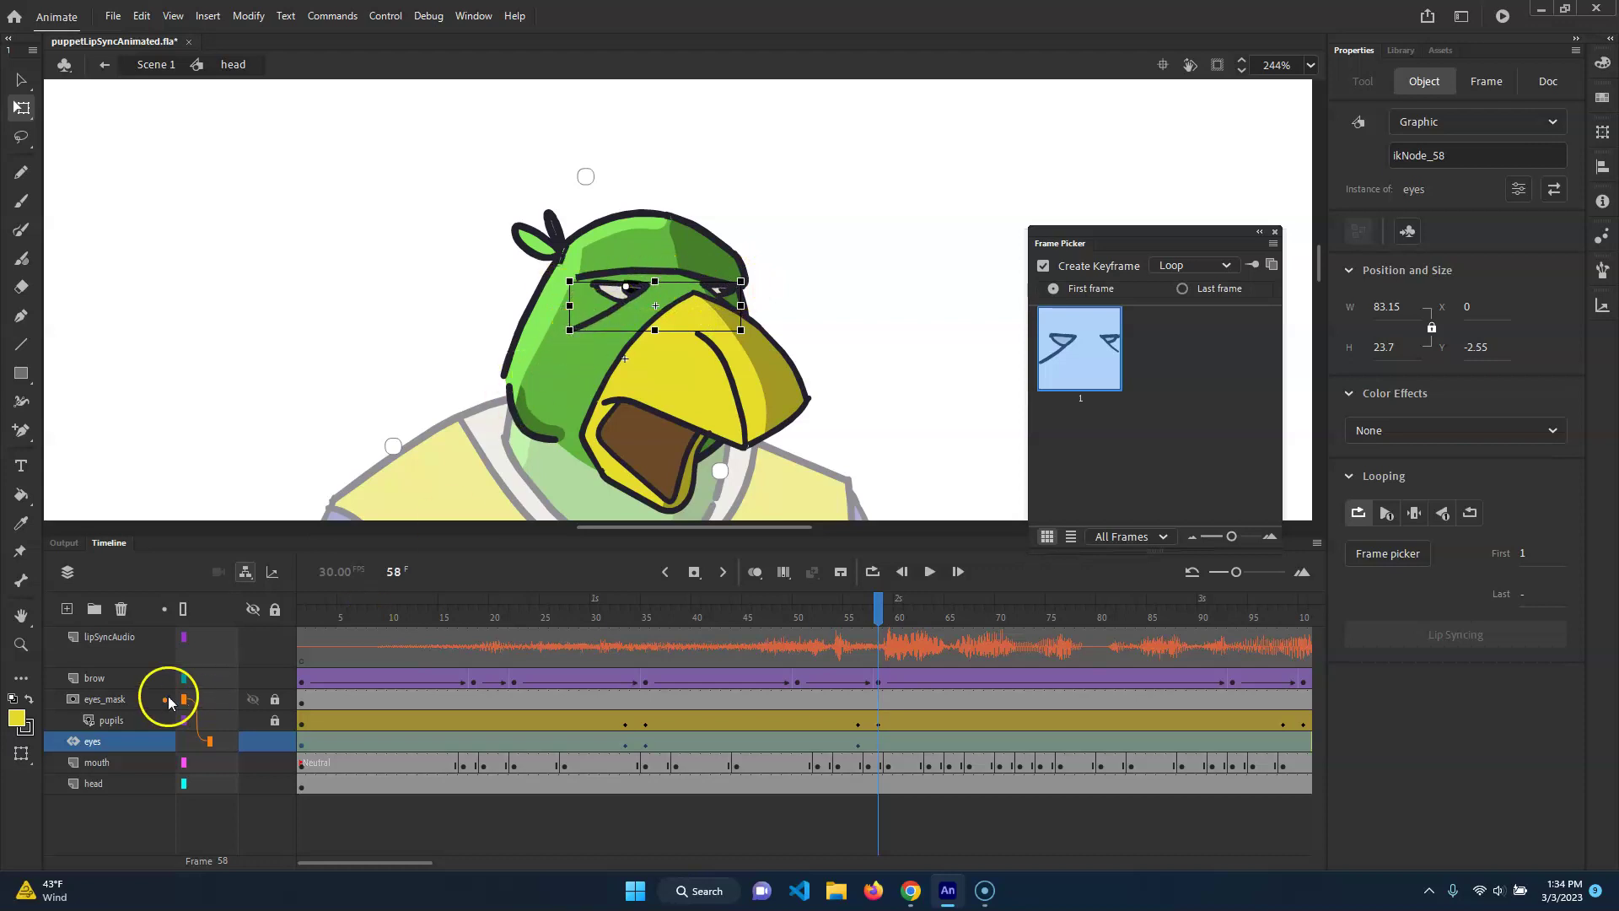
click(97, 742)
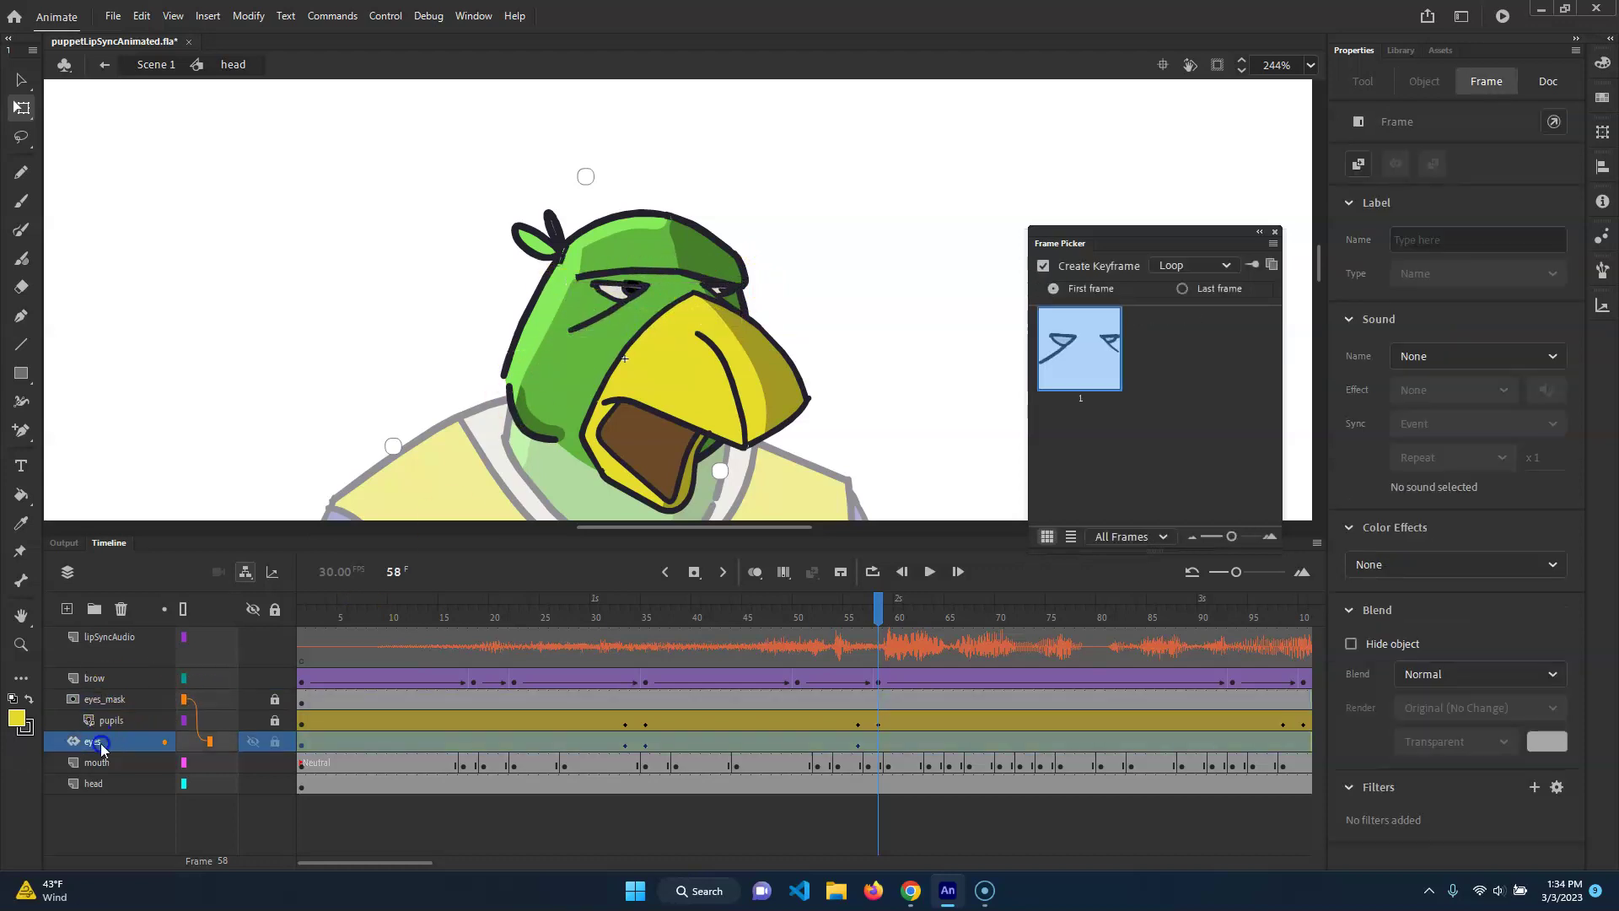
click(634, 303)
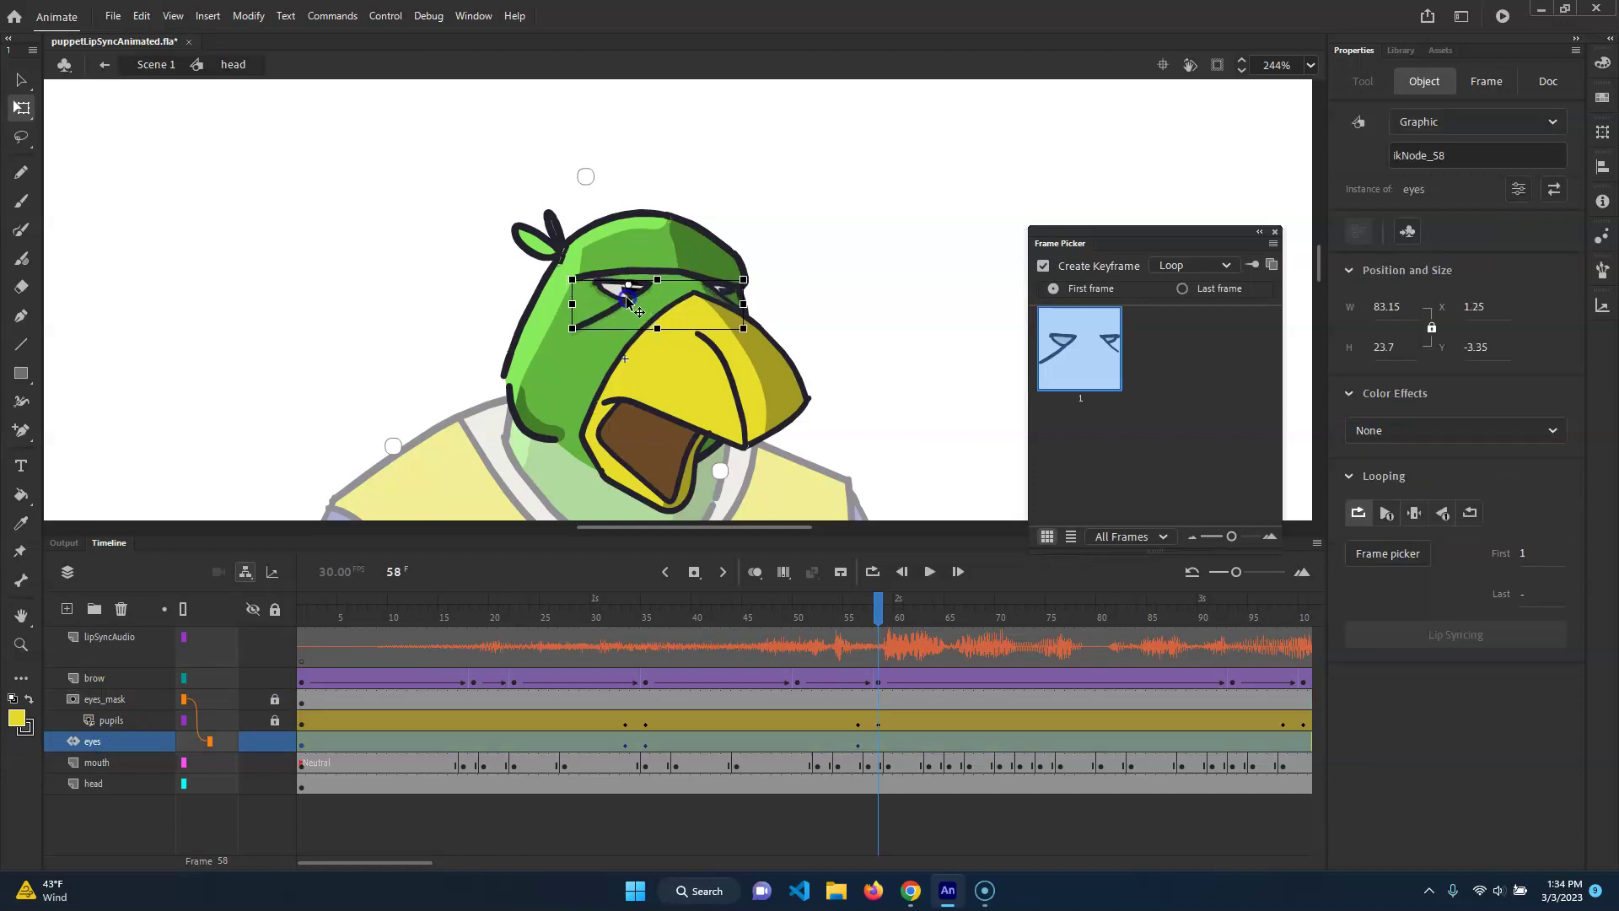
drag(659, 278, 659, 281)
key(ctrl+z)
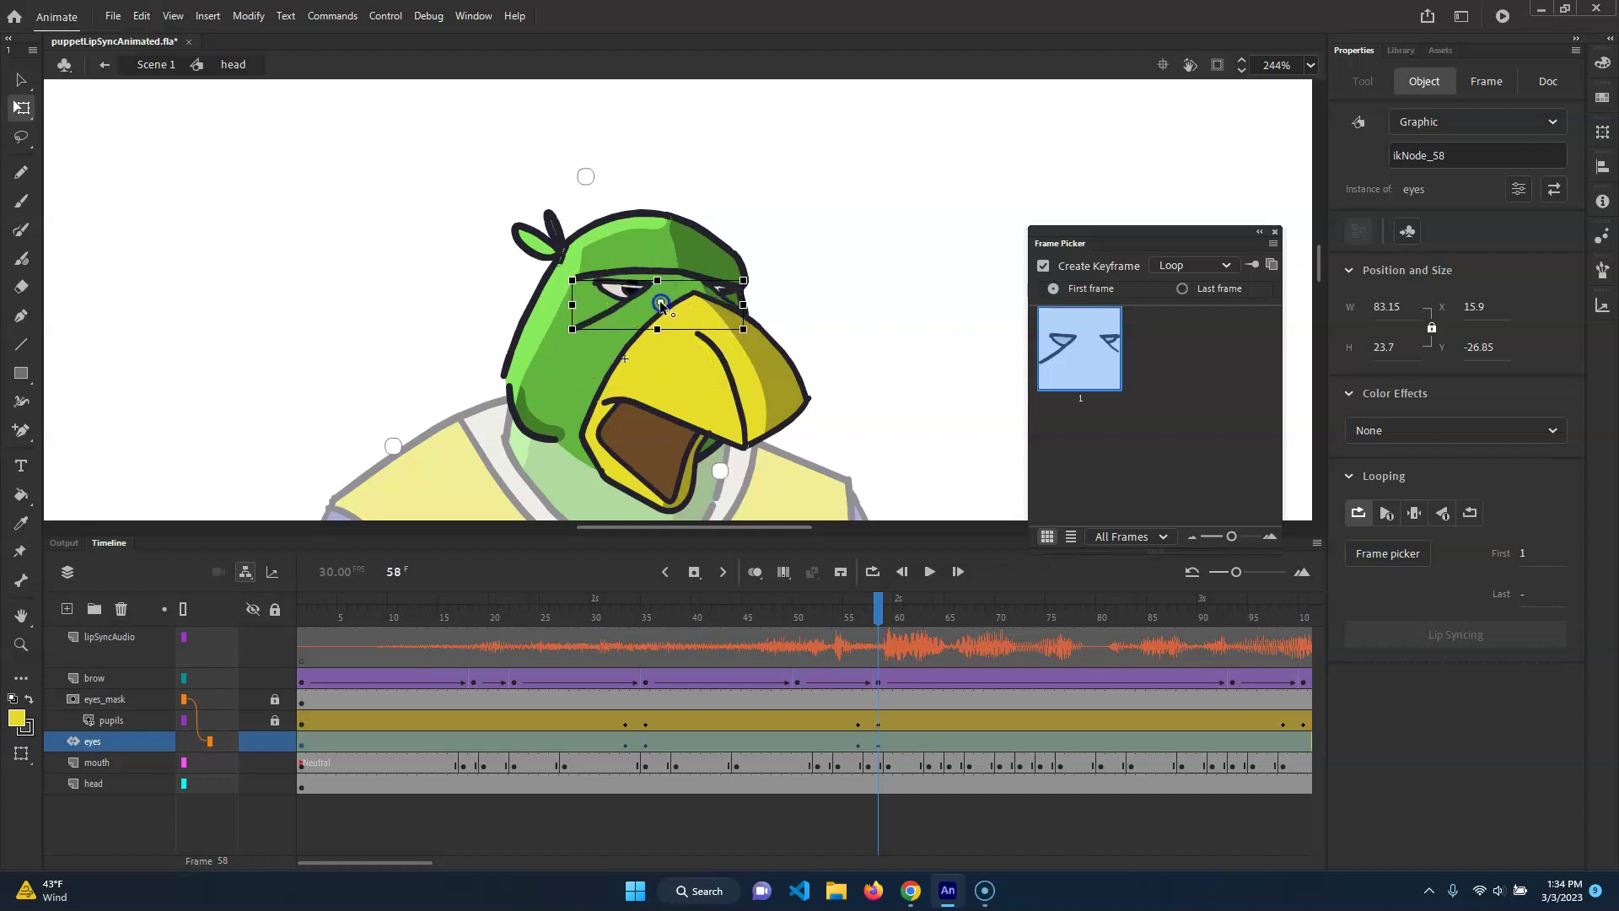
drag(657, 279, 657, 277)
mouse_move(862, 619)
mouse_down()
mouse_move(818, 617)
mouse_move(891, 622)
mouse_up()
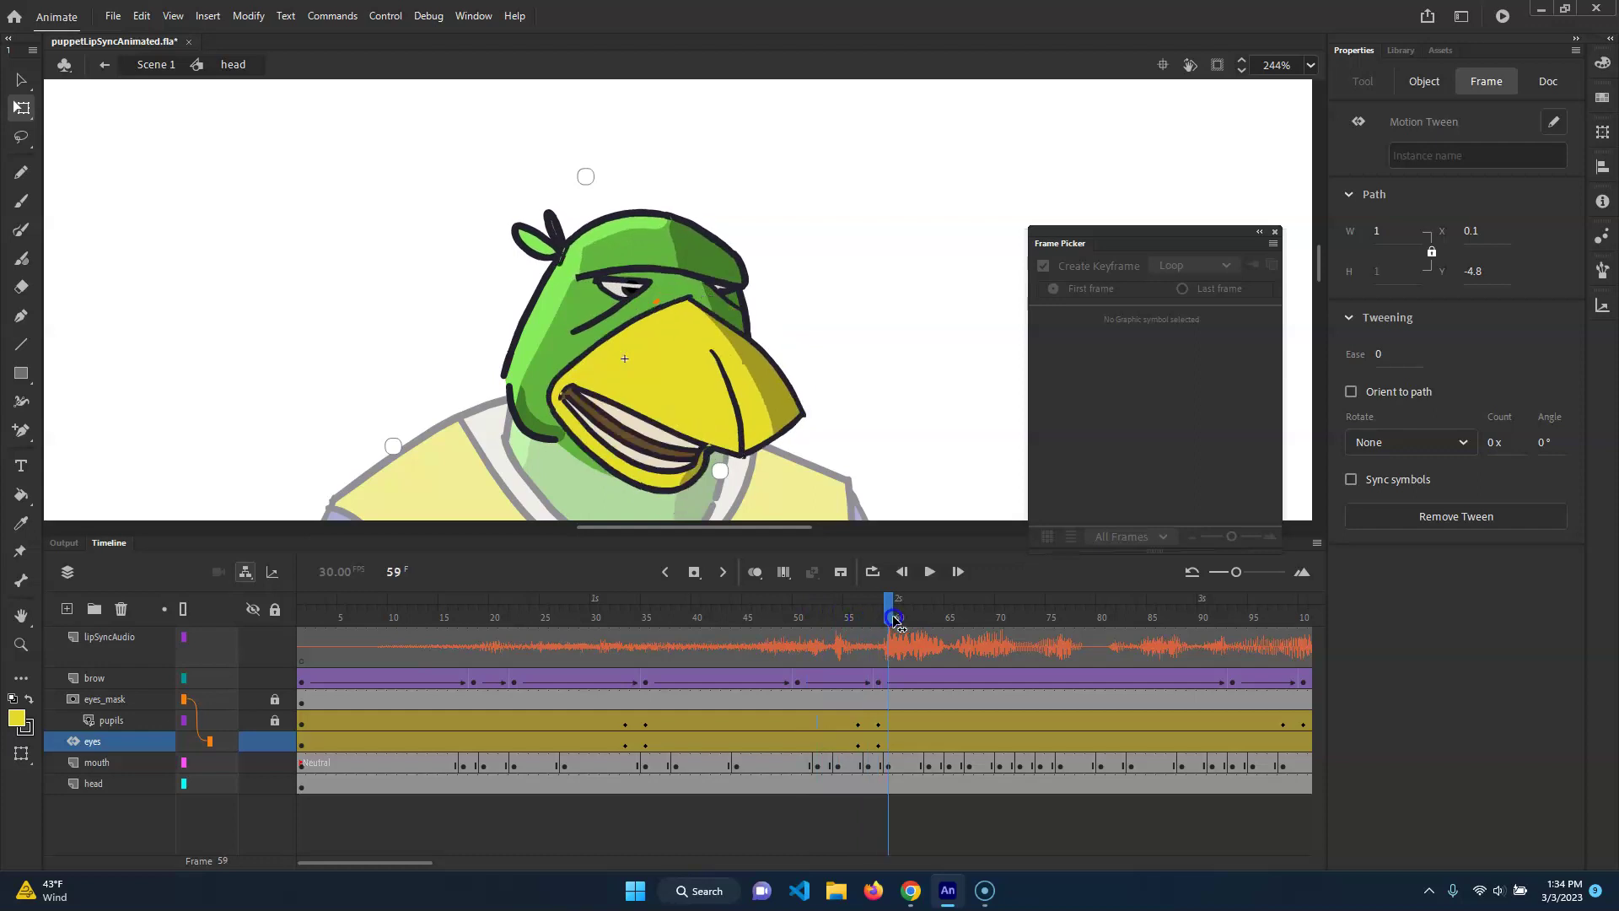
Step: Insert an eyes keyframe at frame 98 to hold the pose before the next change
click(586, 278)
drag(901, 602, 1273, 687)
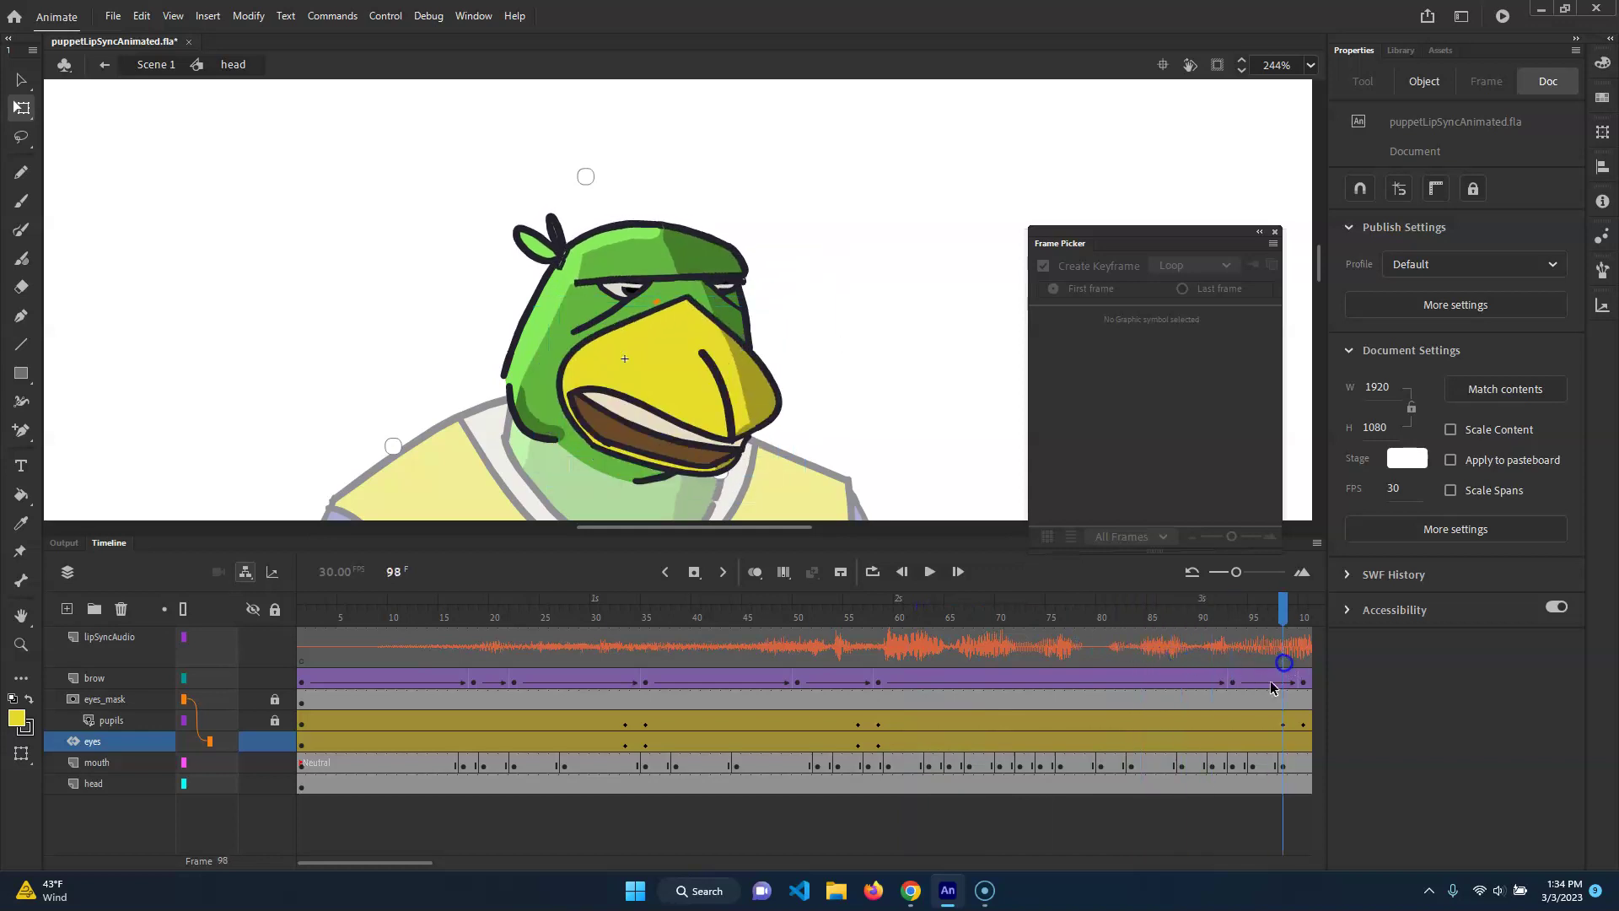
click(1281, 742)
drag(413, 862, 491, 882)
key(F6)
Step: Copy the eyes keyframe's properties at frame 33 and paste them onto the eyes layer at frame 100
drag(643, 619, 656, 619)
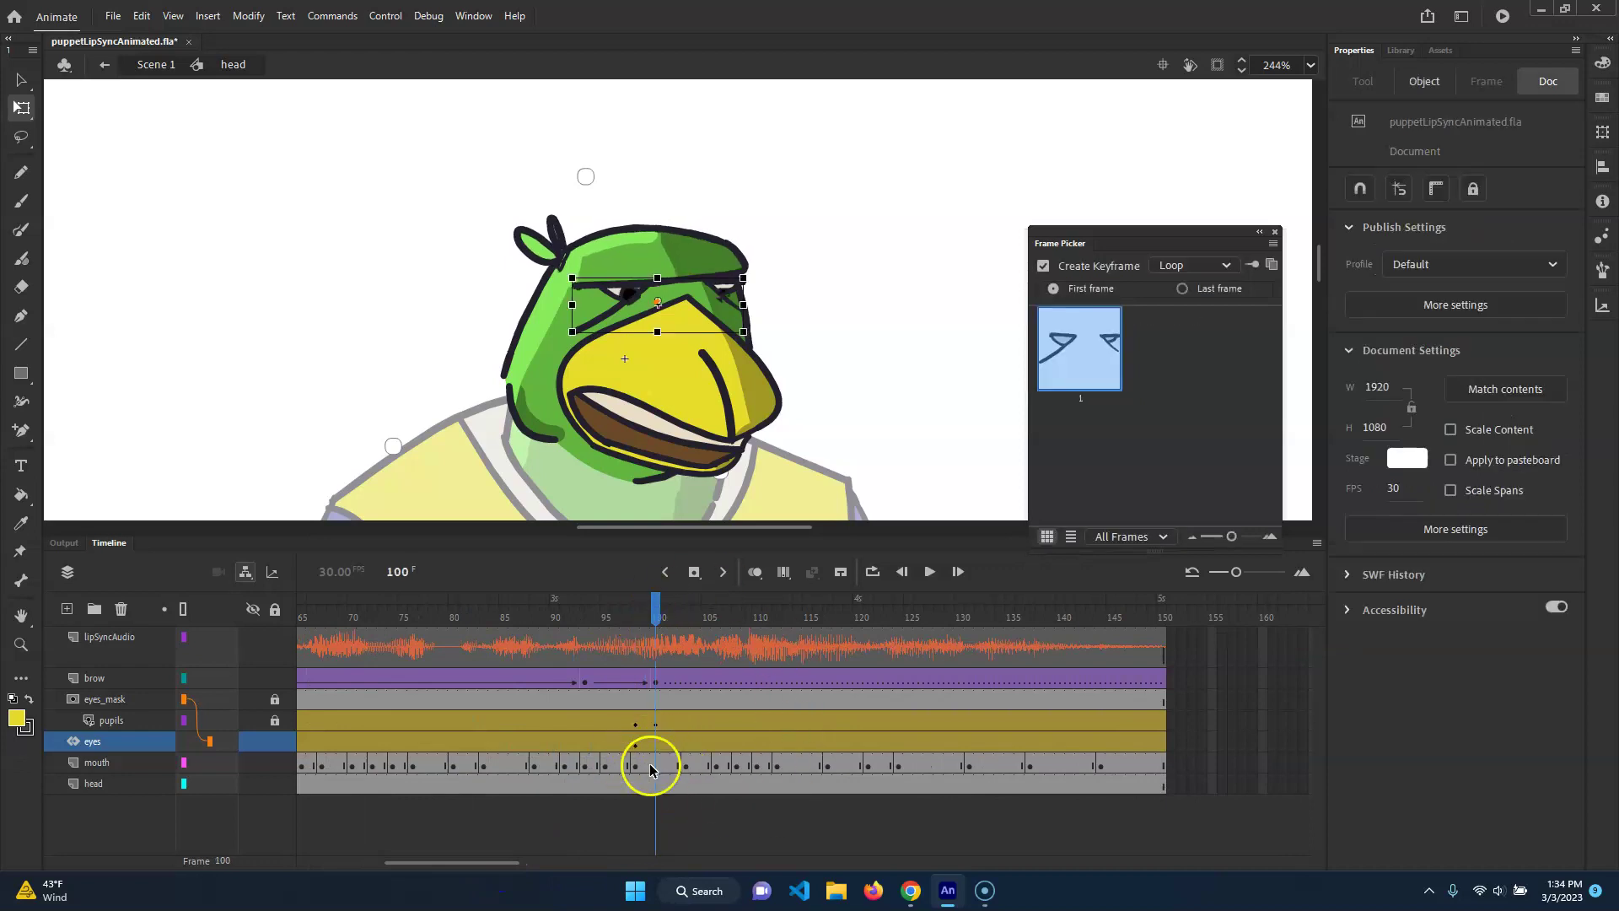
drag(483, 862, 250, 877)
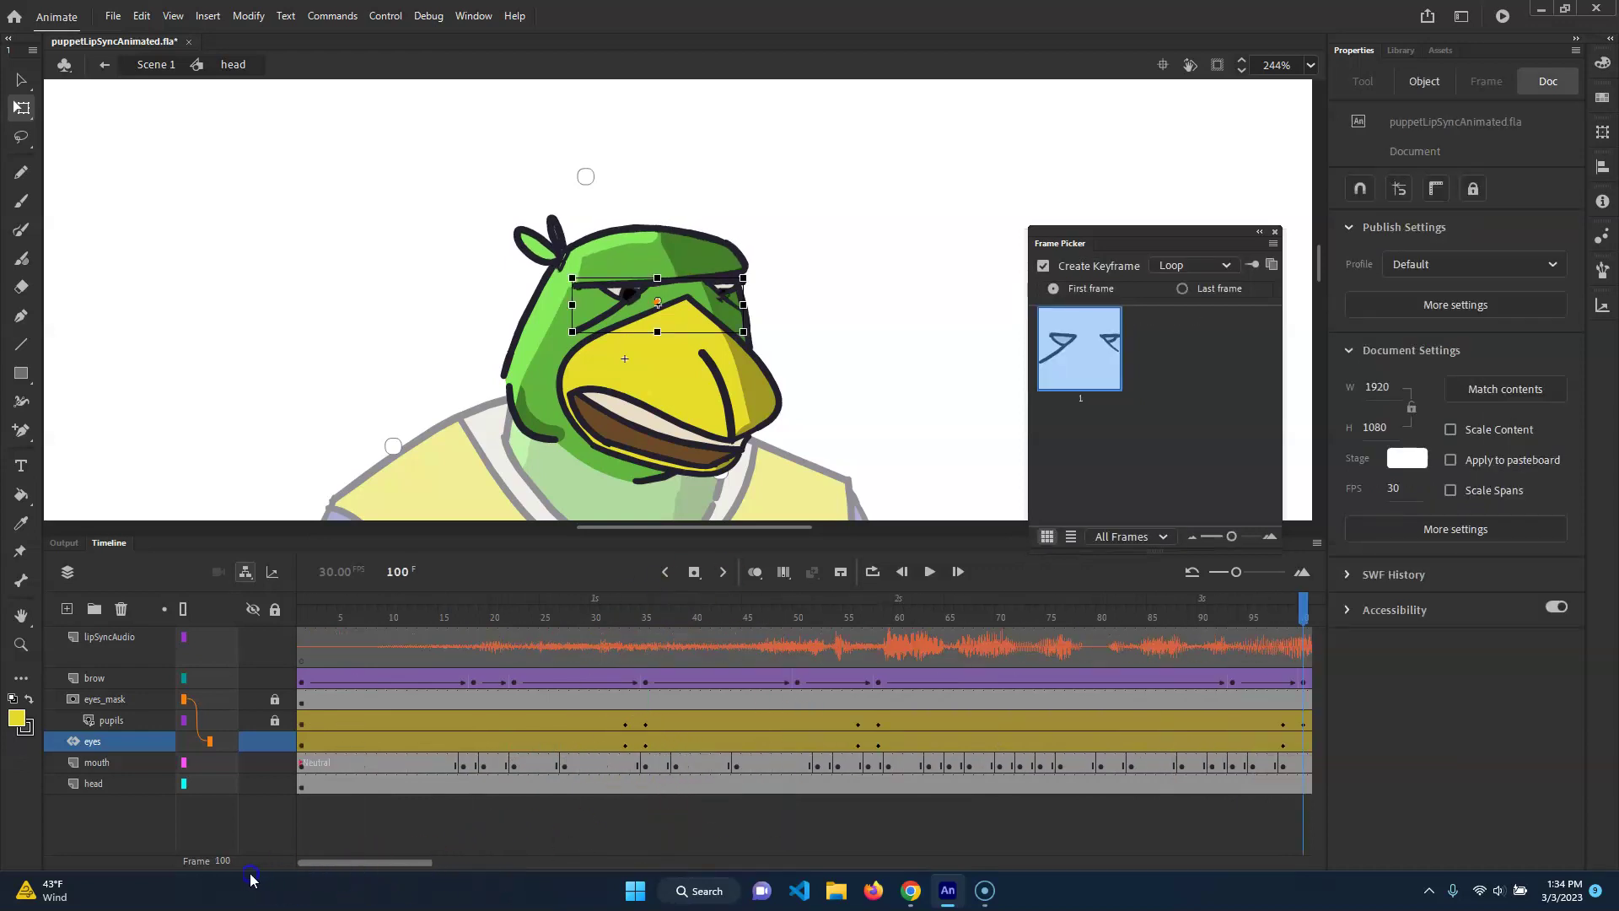
click(307, 744)
click(620, 745)
right_click(622, 745)
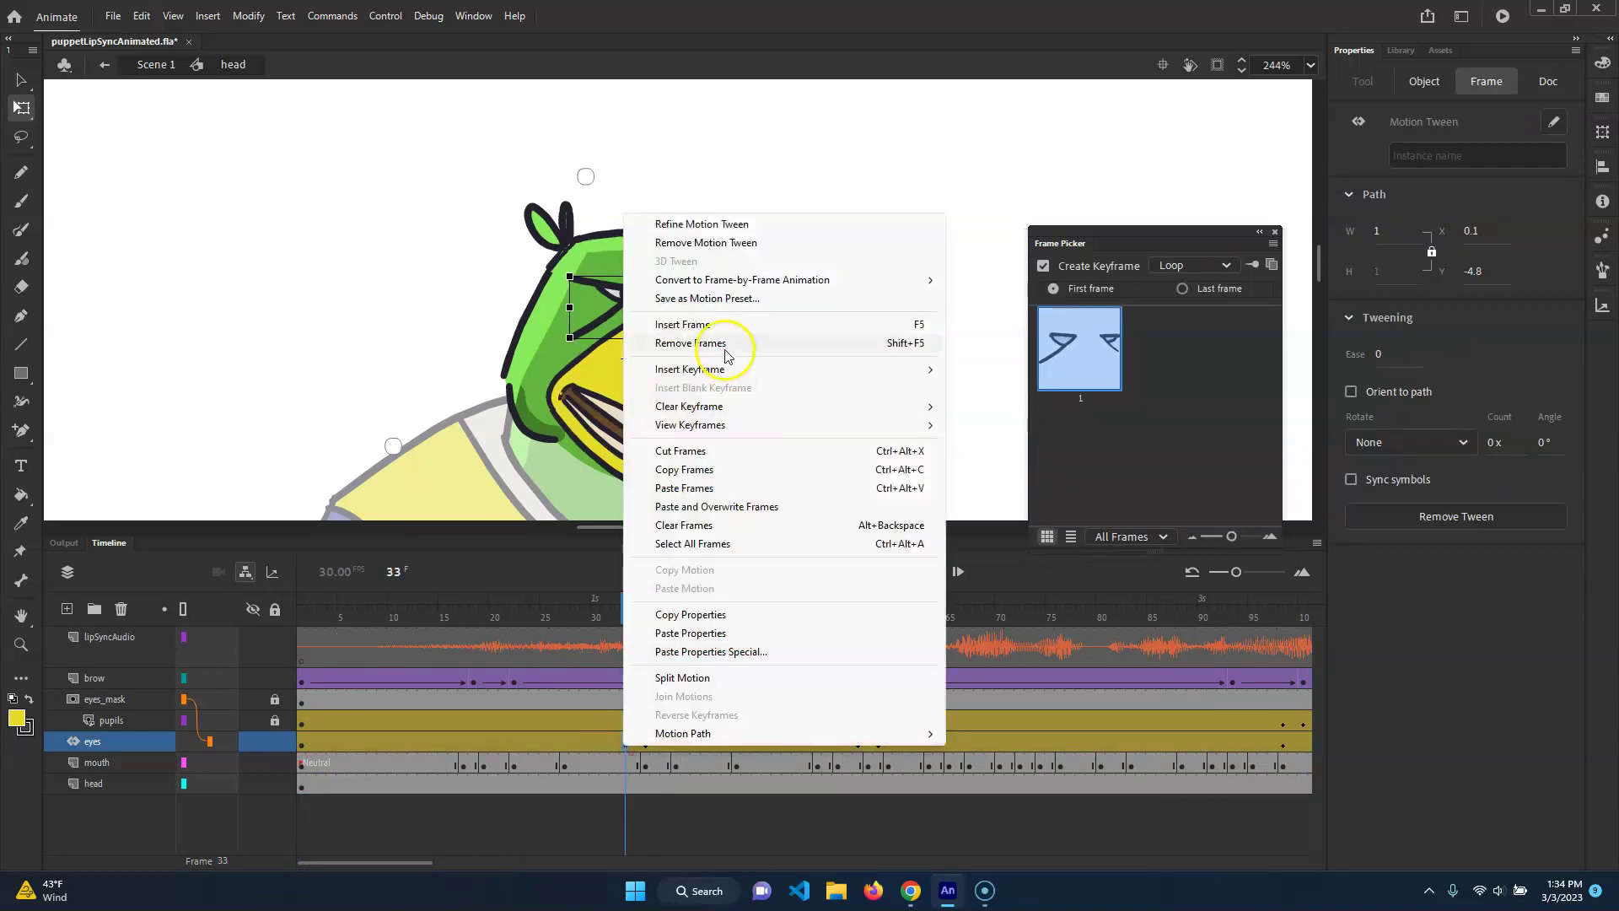
click(716, 615)
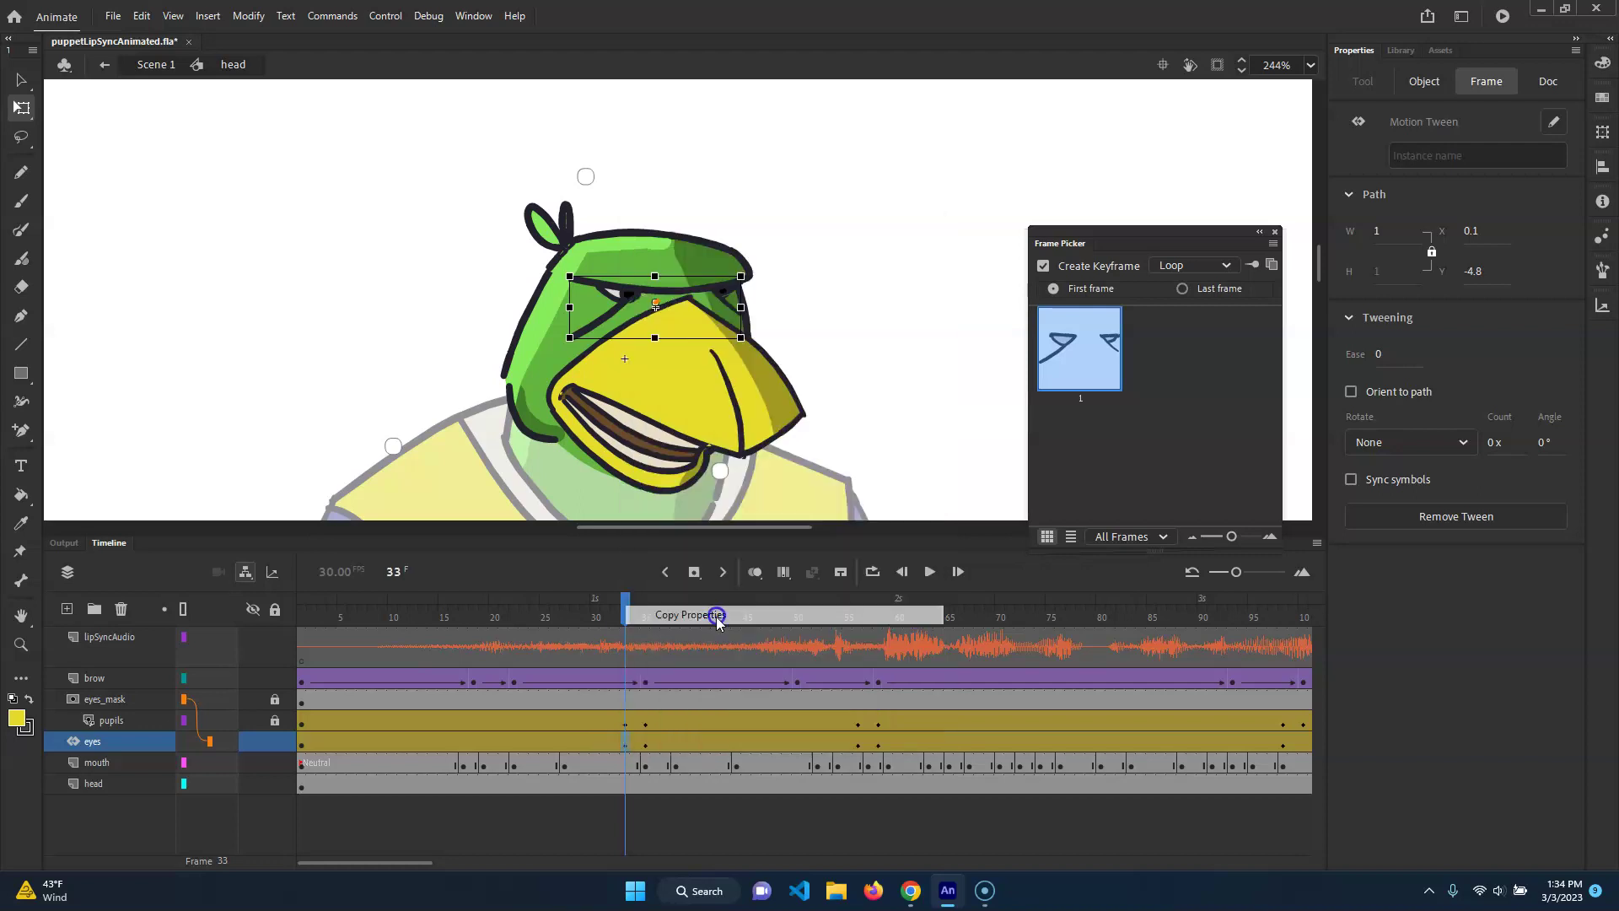
drag(411, 864, 514, 861)
click(554, 748)
right_click(554, 747)
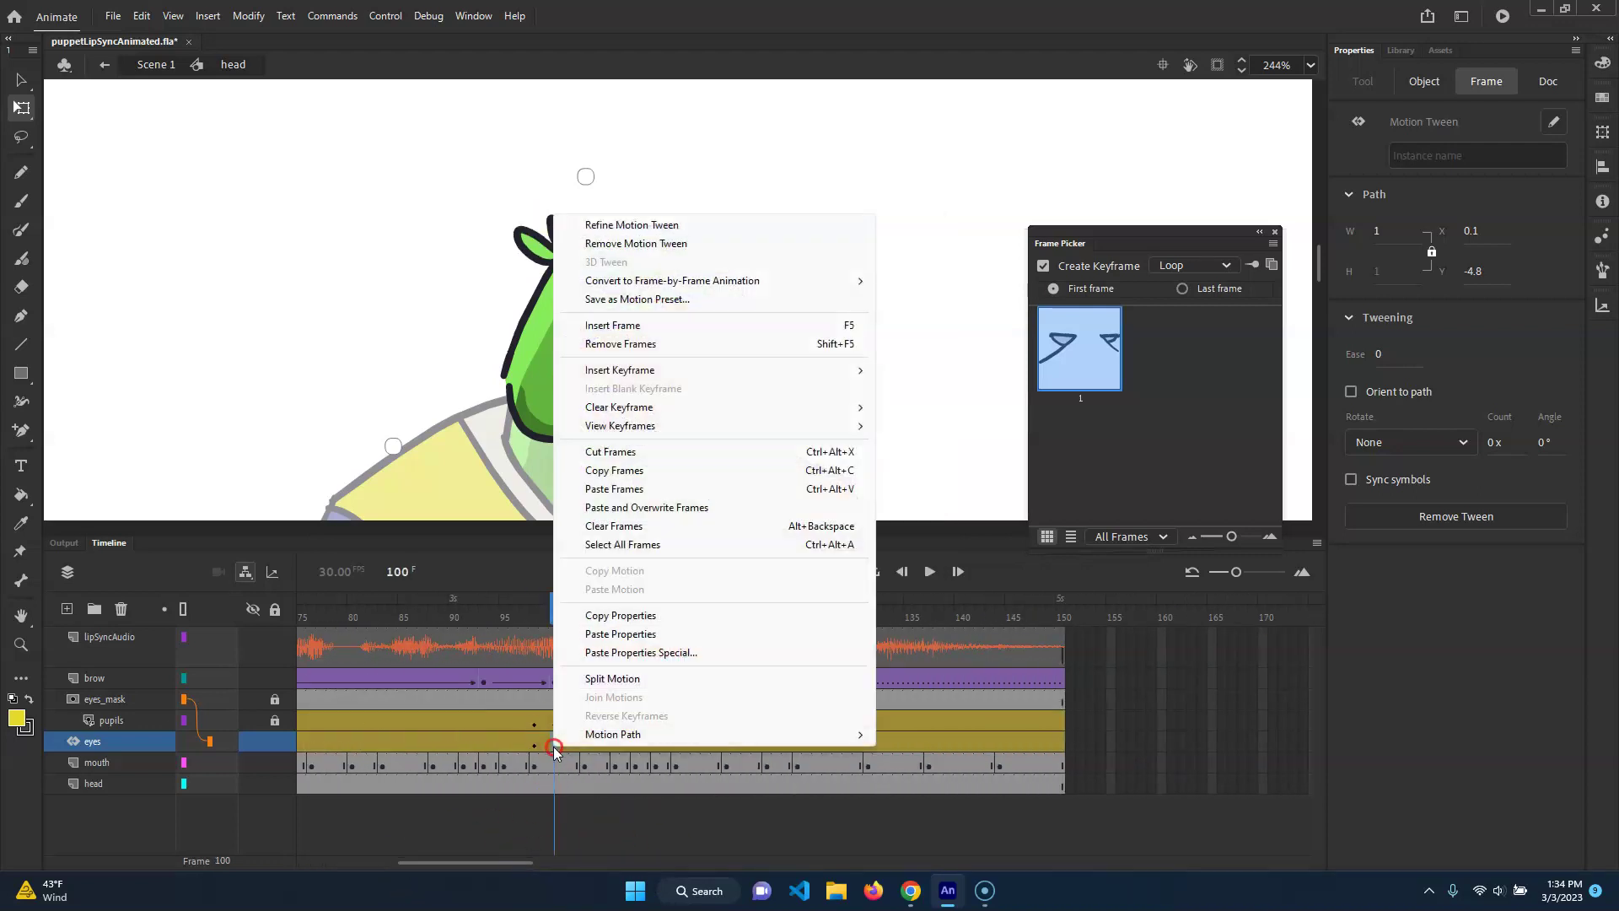
click(666, 634)
Step: Scrub the timeline to review the eye animation with the eyes_mask layer unlocked, and return to frame 1
drag(557, 610, 222, 711)
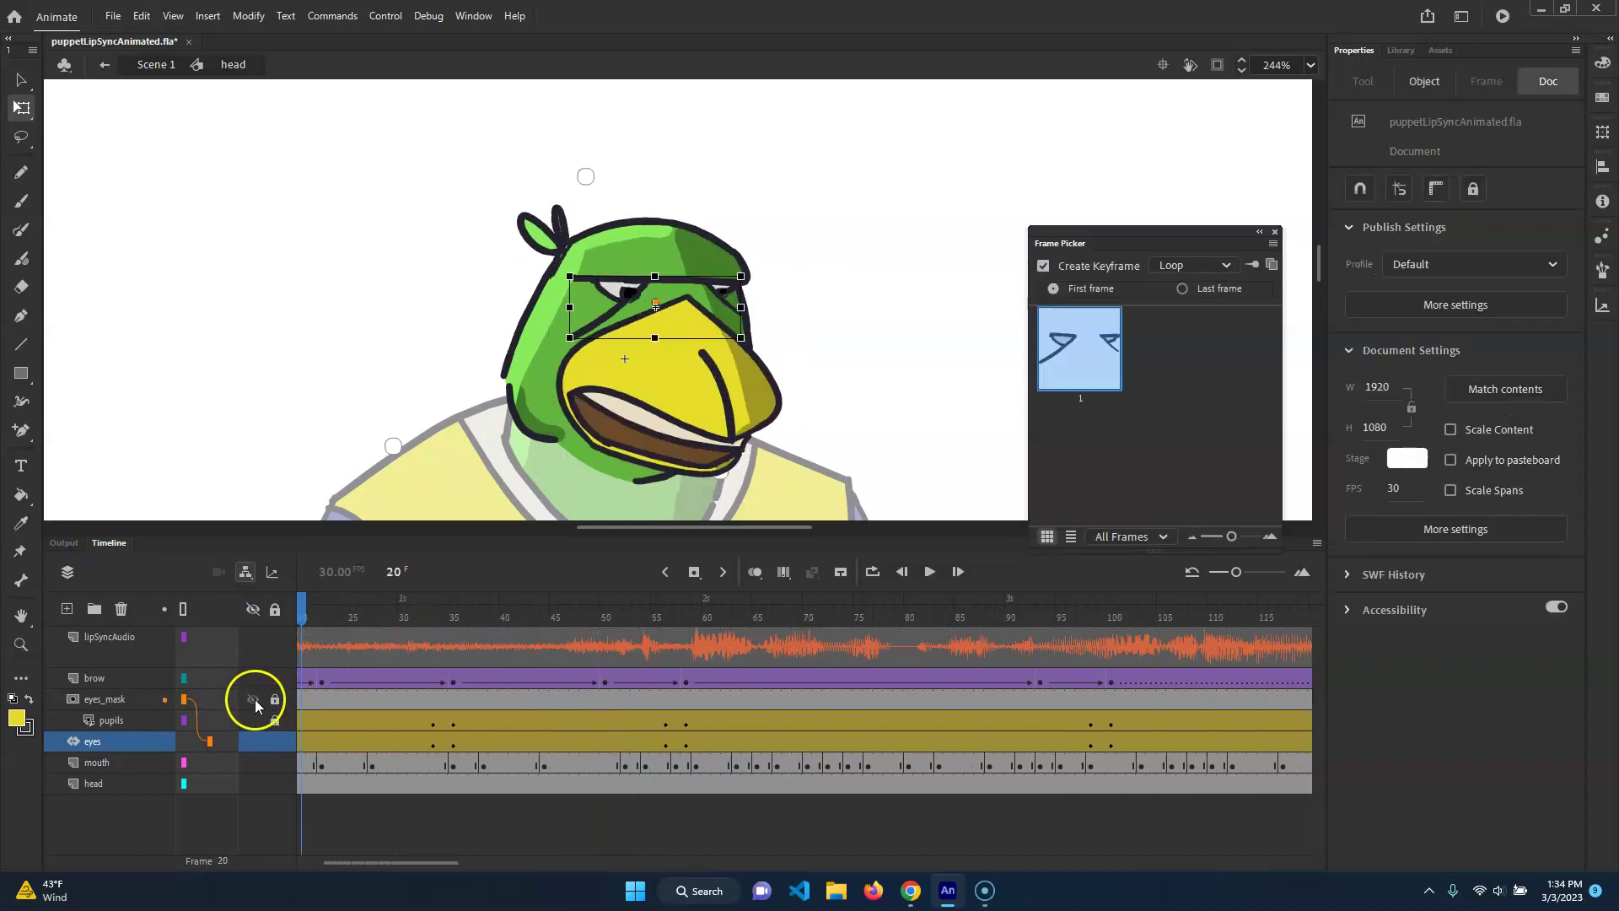
drag(319, 607, 240, 674)
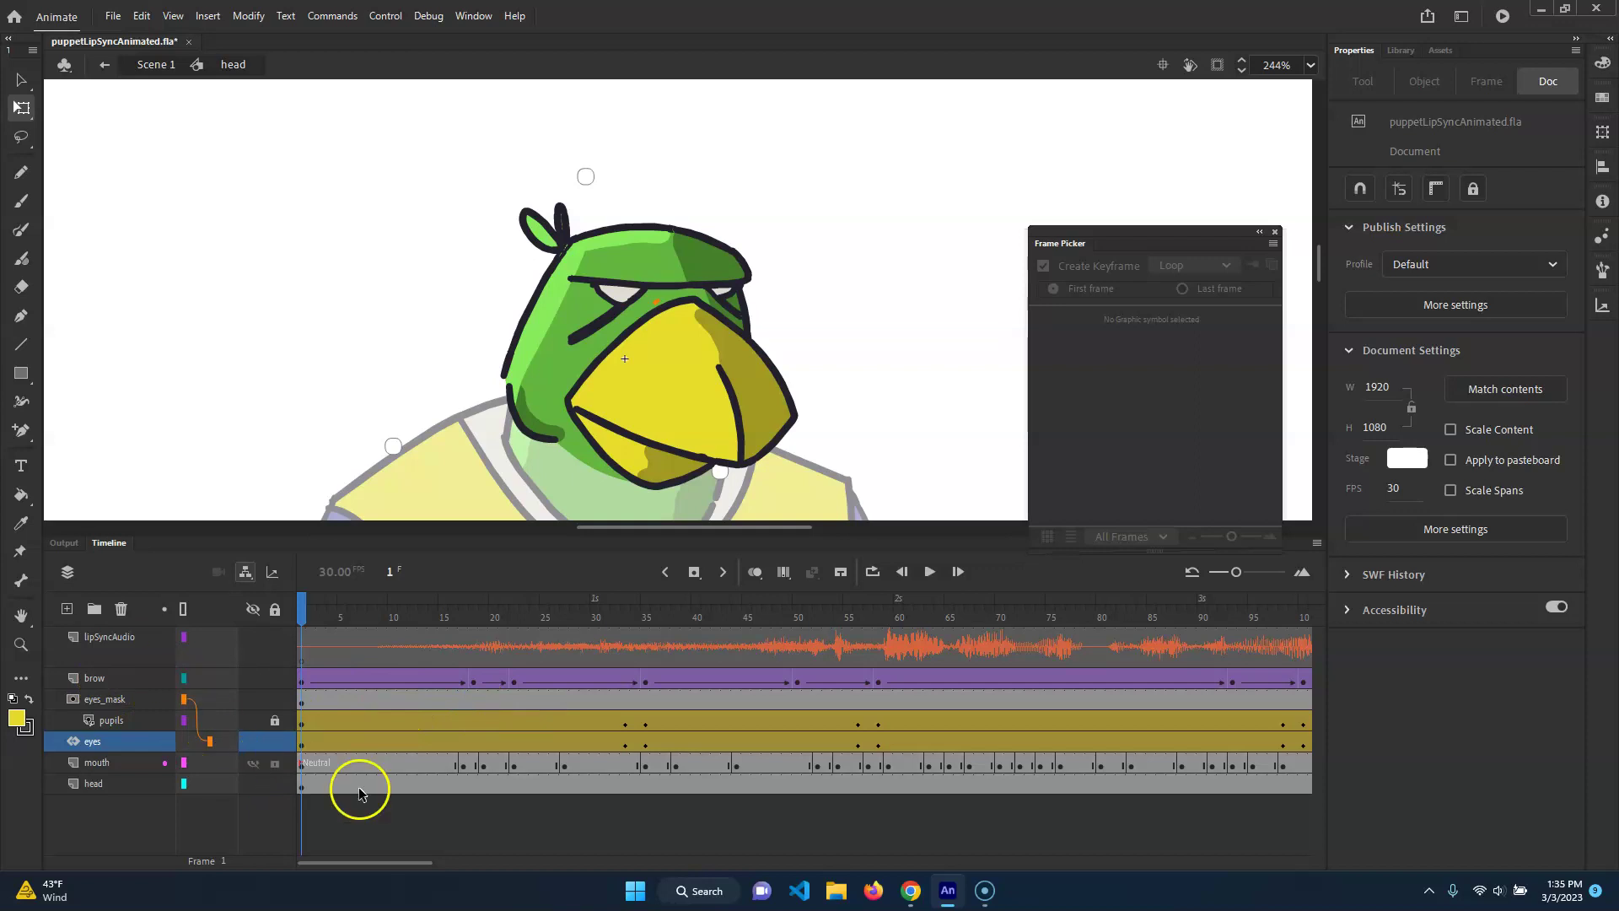
drag(375, 610, 251, 598)
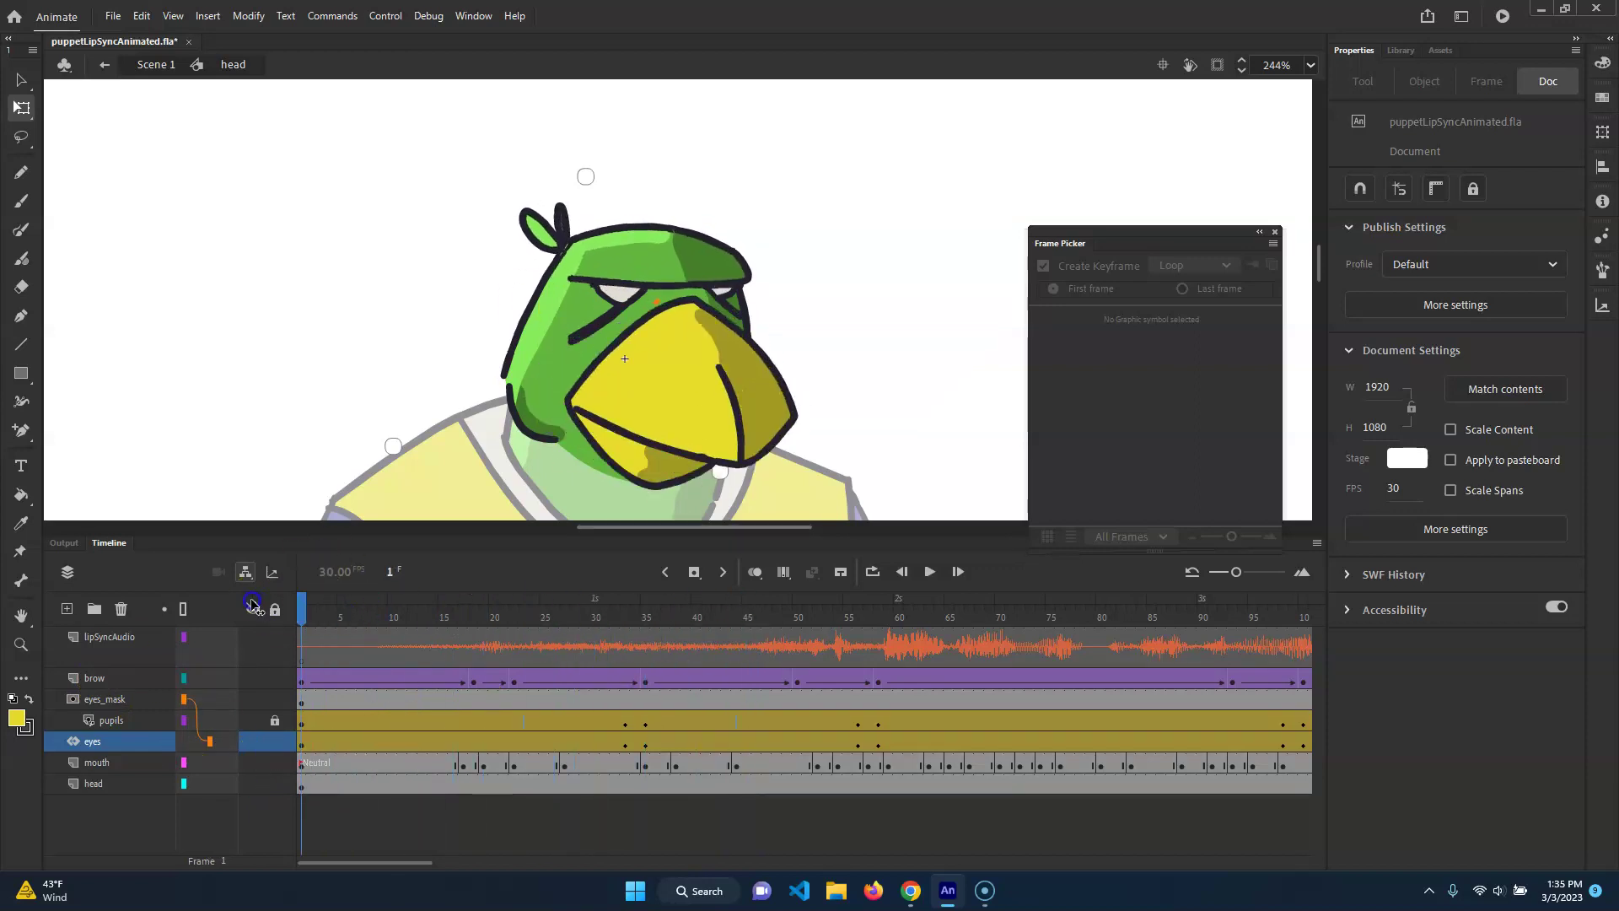
Step: Select the full motion tween span on the eyes layer and copy its motion
click(301, 746)
drag(415, 860, 531, 862)
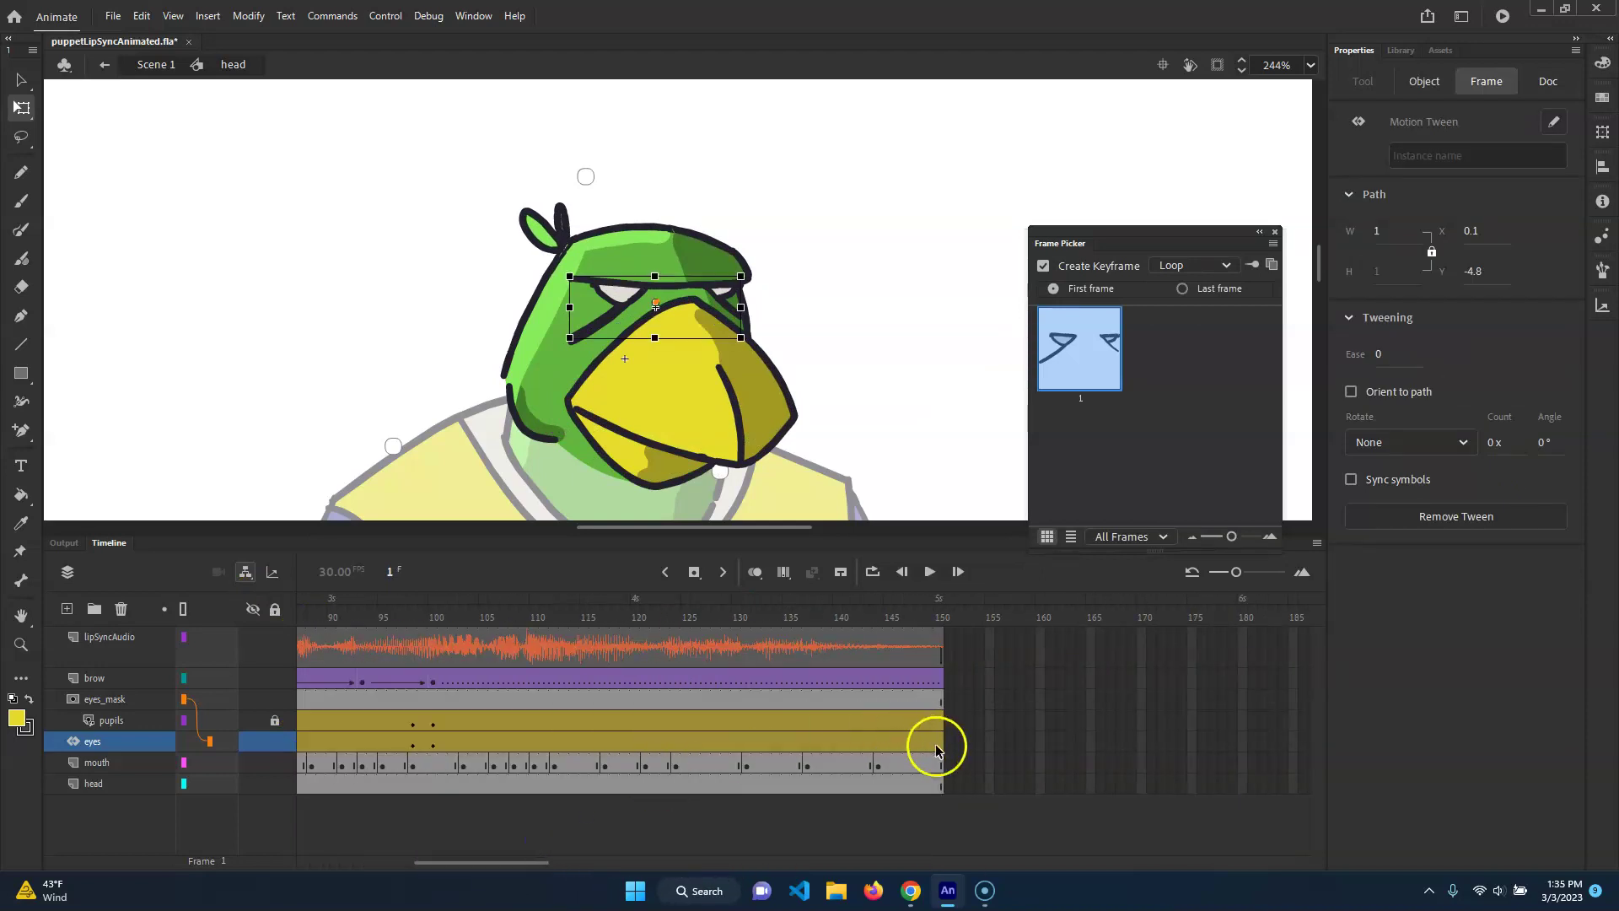
right_click(885, 746)
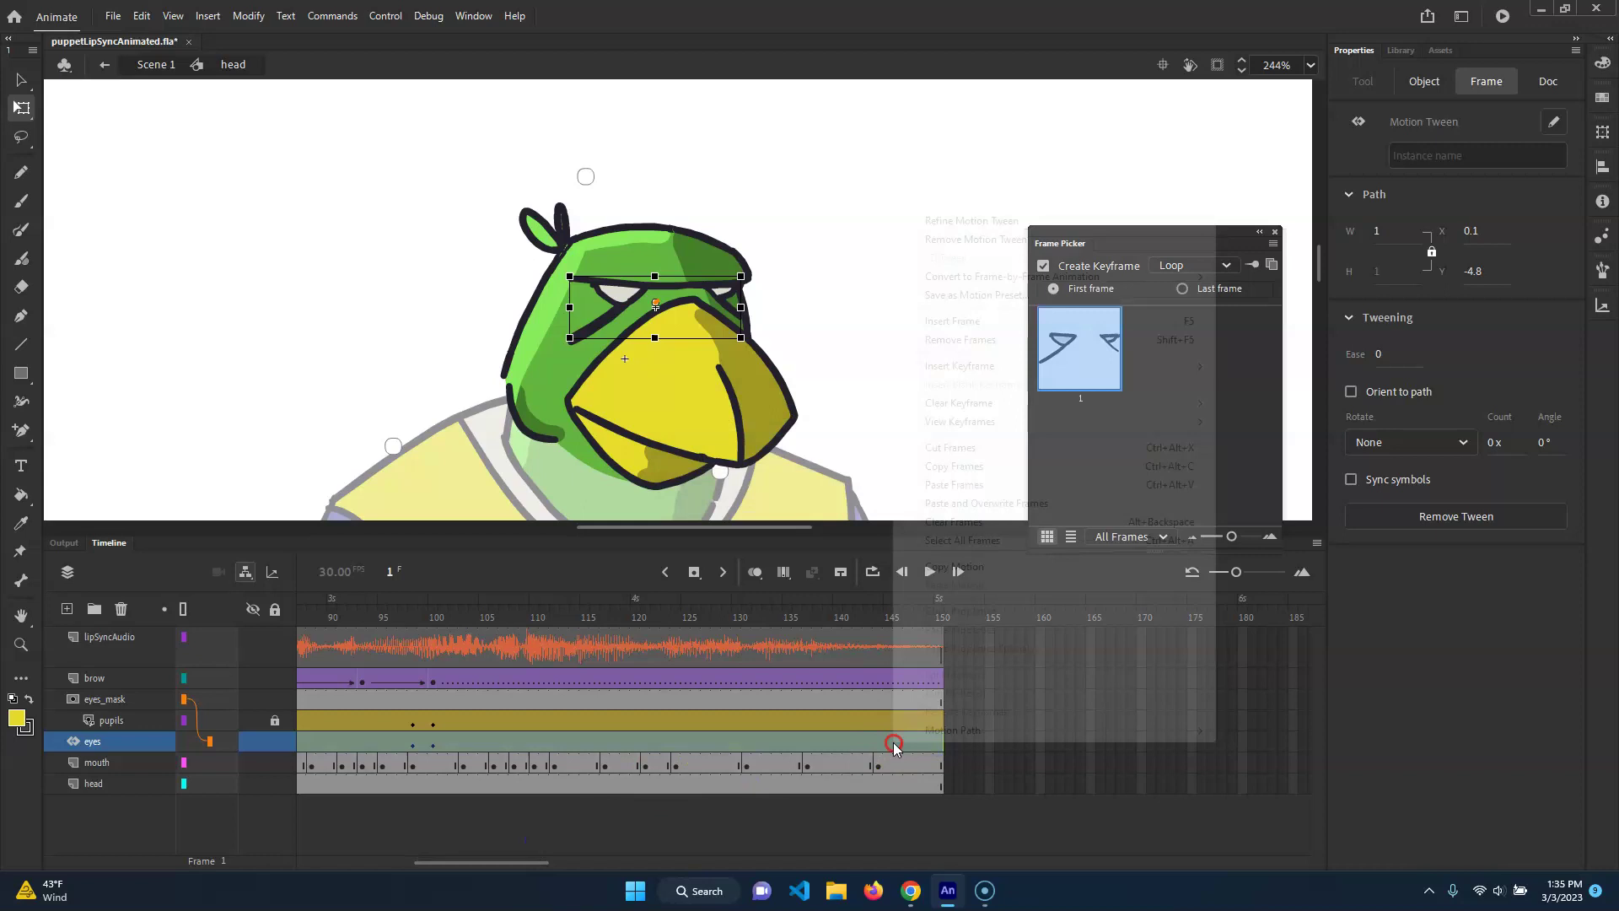
click(995, 466)
right_click(810, 732)
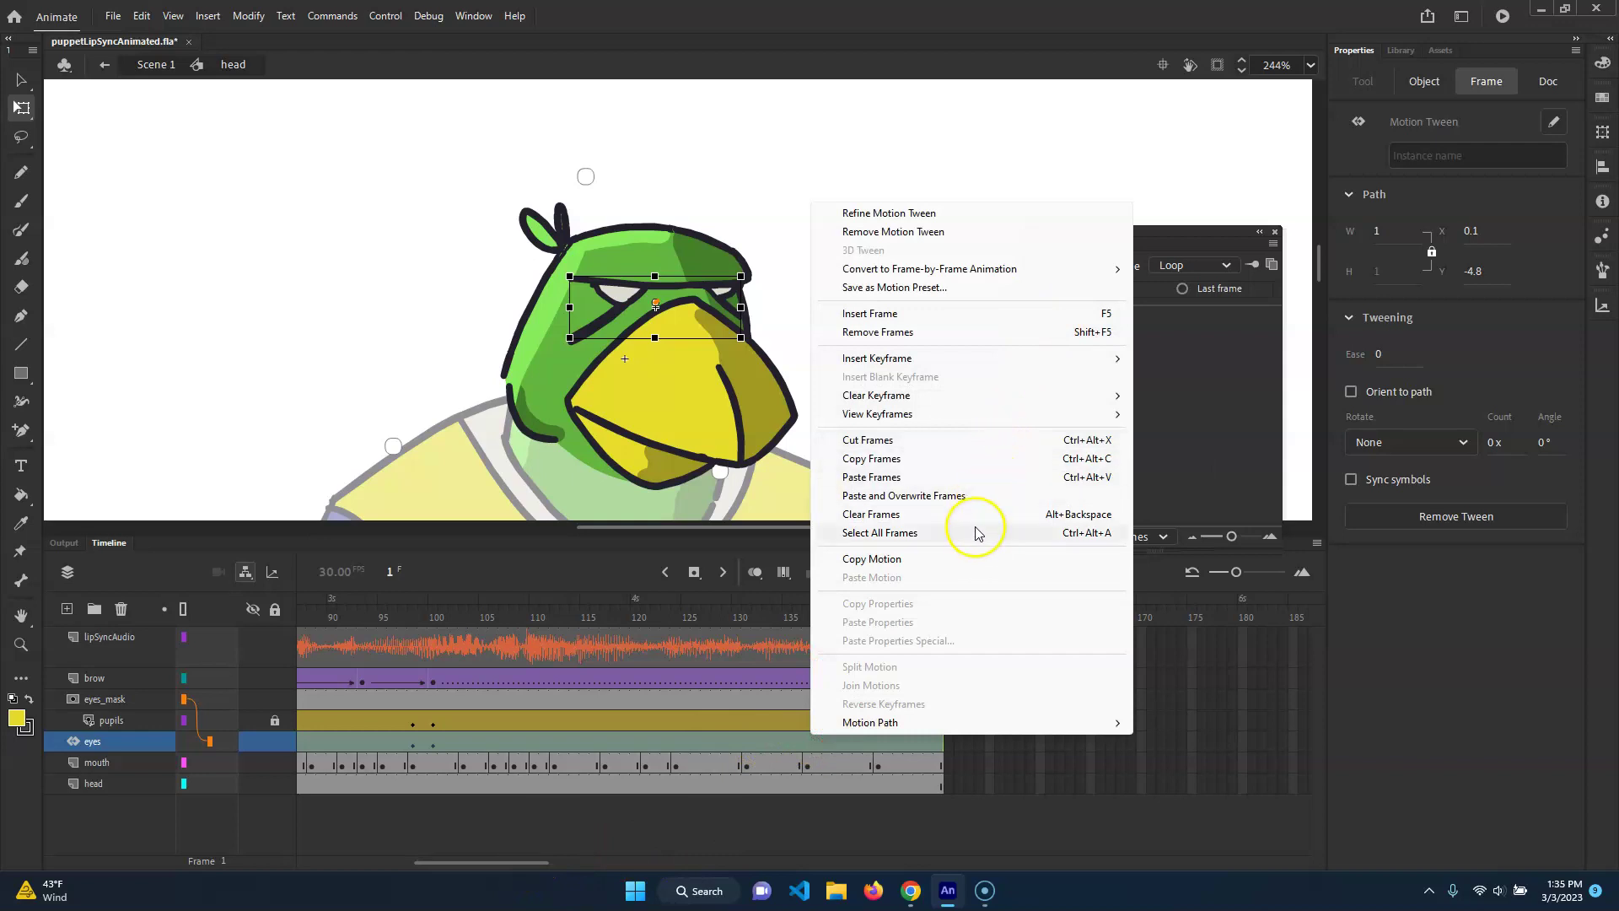
click(969, 558)
Step: Paste the copied motion onto the eyes_mask layer at frame 1
drag(502, 868, 297, 697)
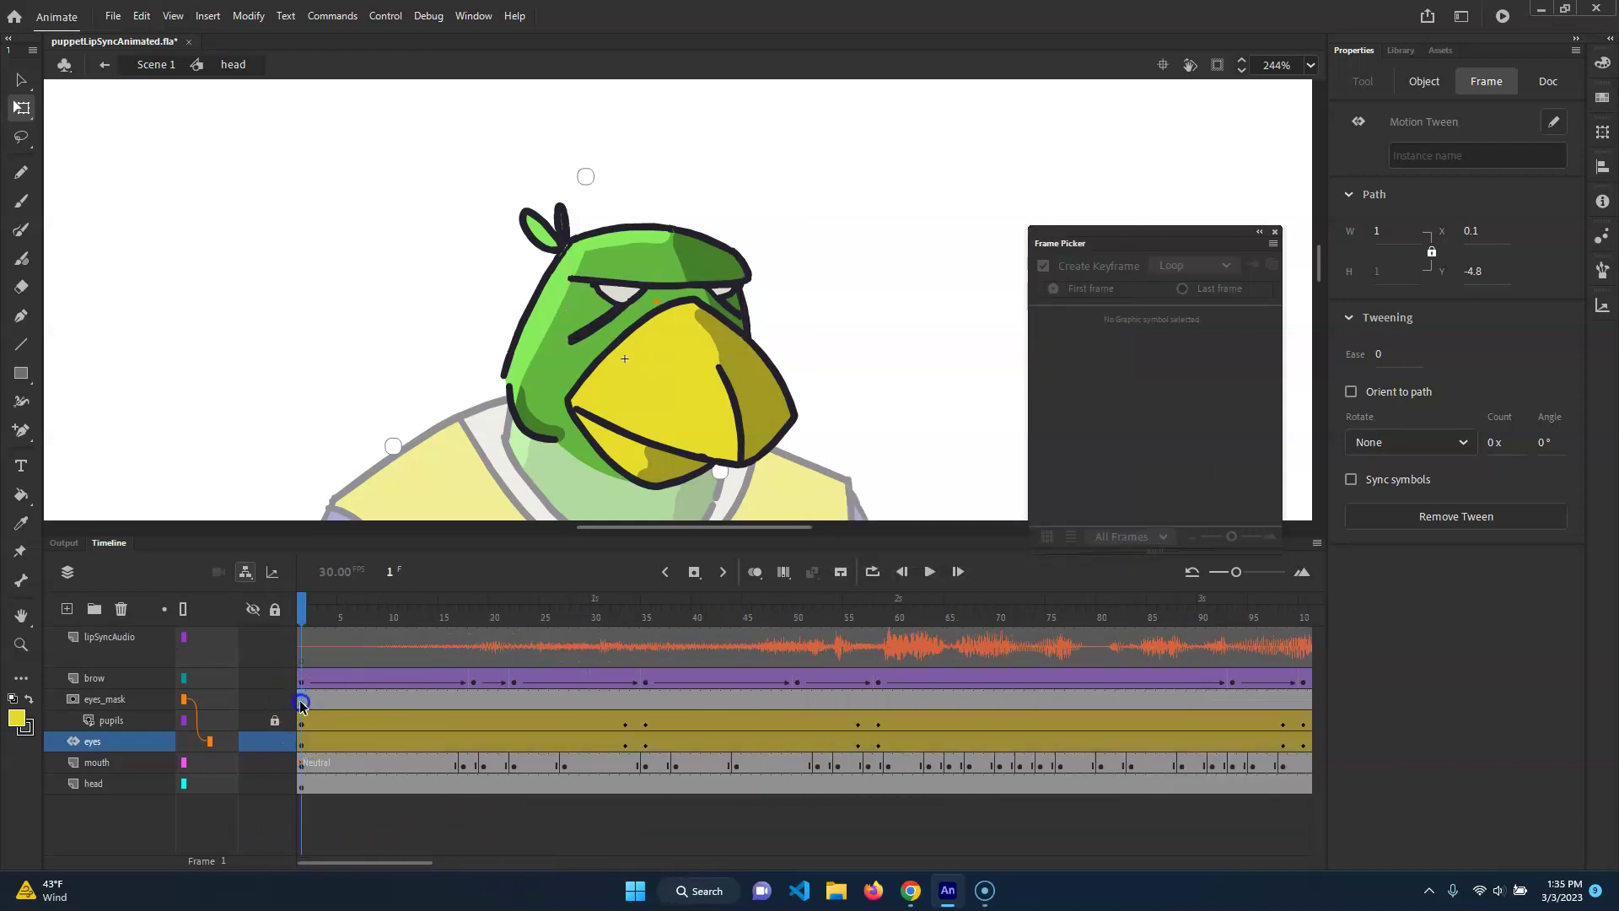
click(310, 702)
right_click(297, 700)
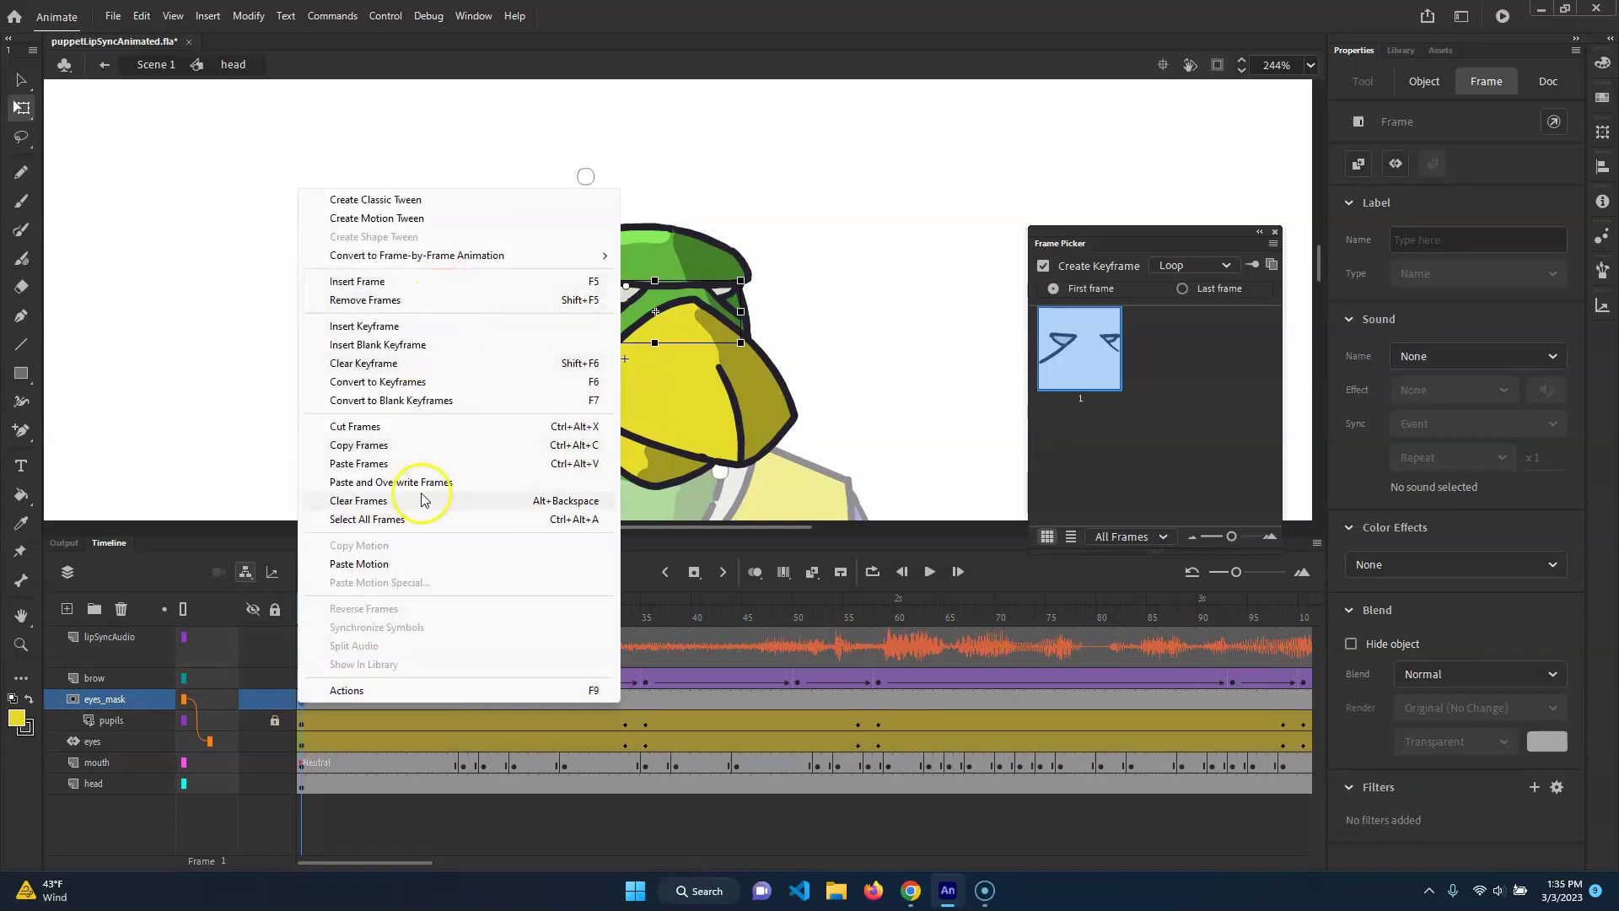
click(408, 564)
Step: Scrub through the timeline to compare the eyes_mask motion with the eyes, check the layer parenting, and return to frame 1
drag(309, 607, 1242, 741)
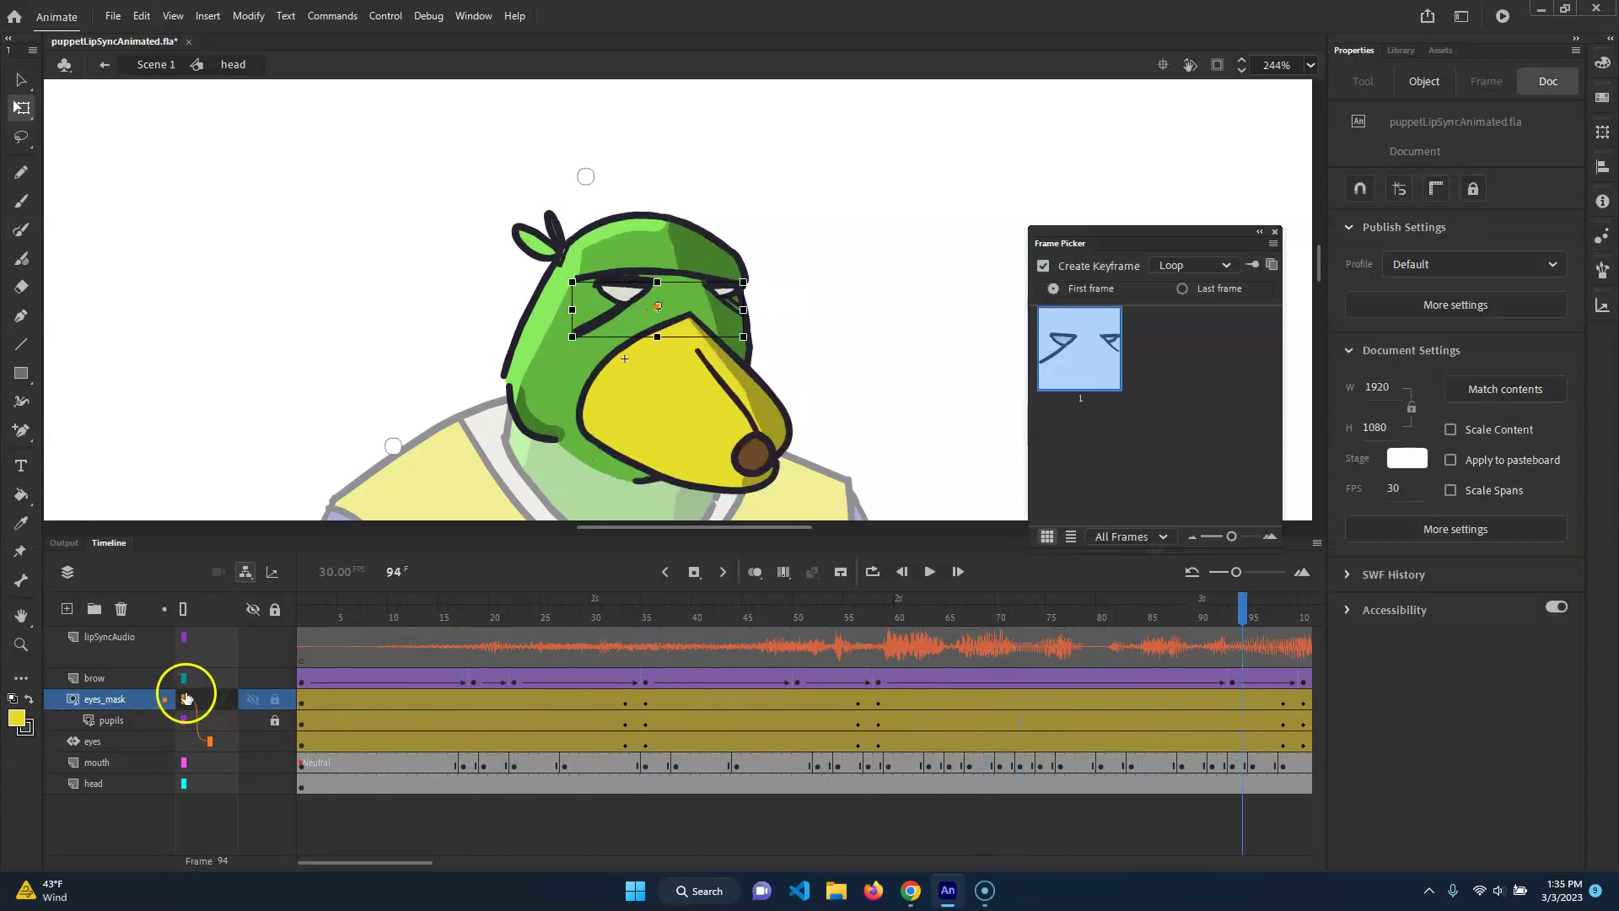
click(211, 742)
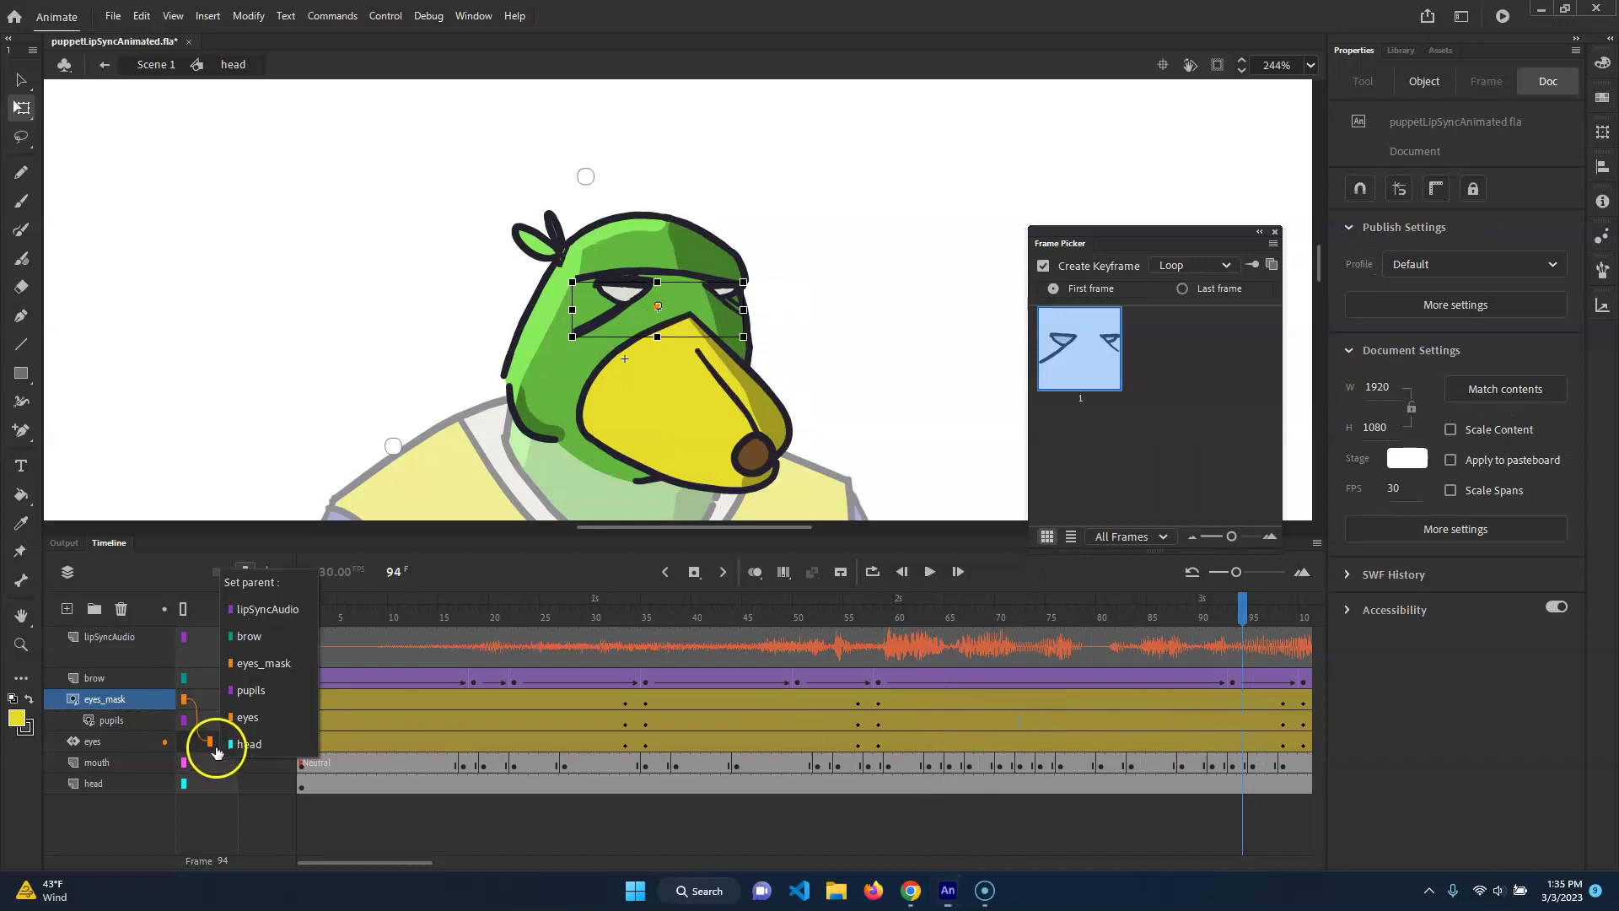
click(193, 716)
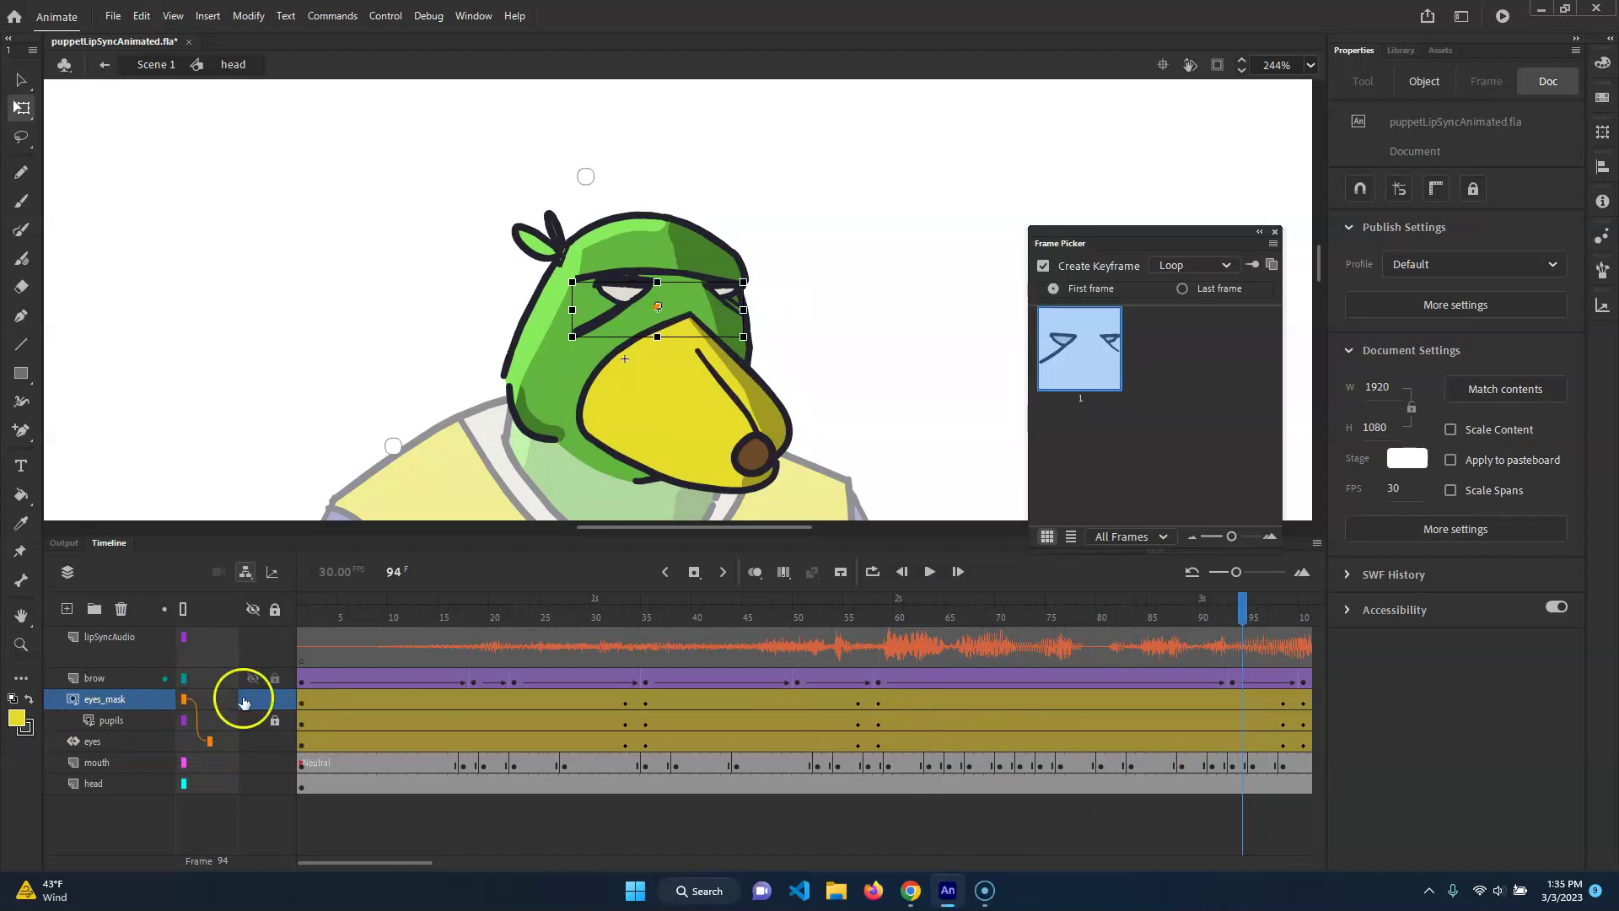
drag(676, 613, 28, 574)
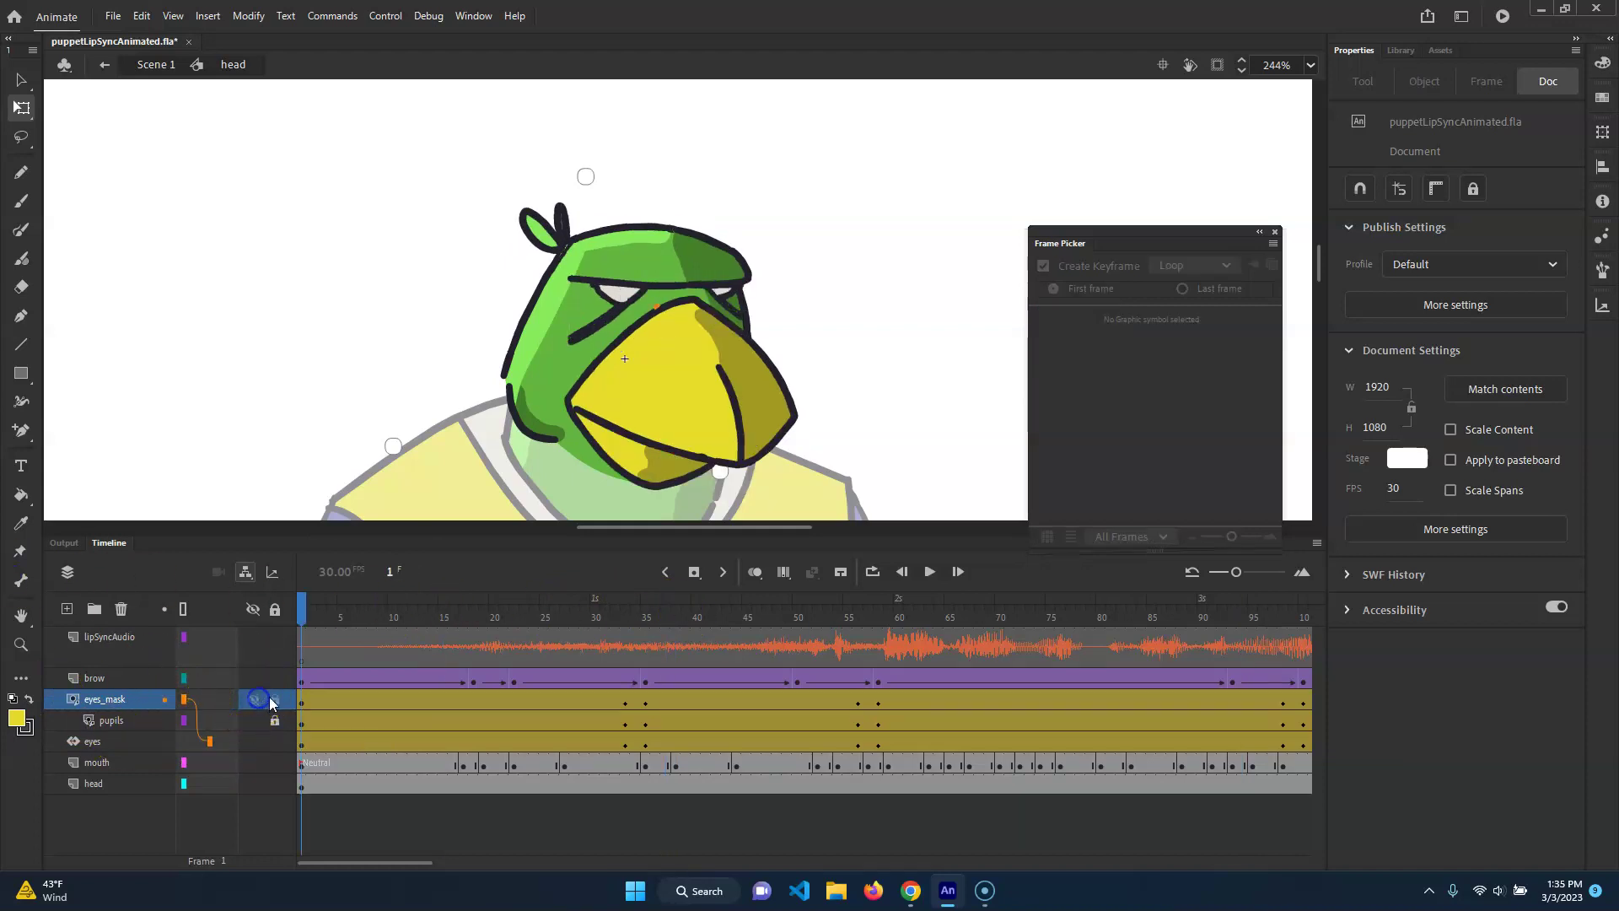
Step: Lock the eyes_mask layer to apply the mask, and scrub and play the animation from frame 1 to review it
mouse_move(321, 610)
mouse_down()
mouse_move(1034, 661)
mouse_move(1434, 725)
mouse_move(1283, 683)
mouse_move(181, 571)
mouse_move(351, 607)
mouse_up()
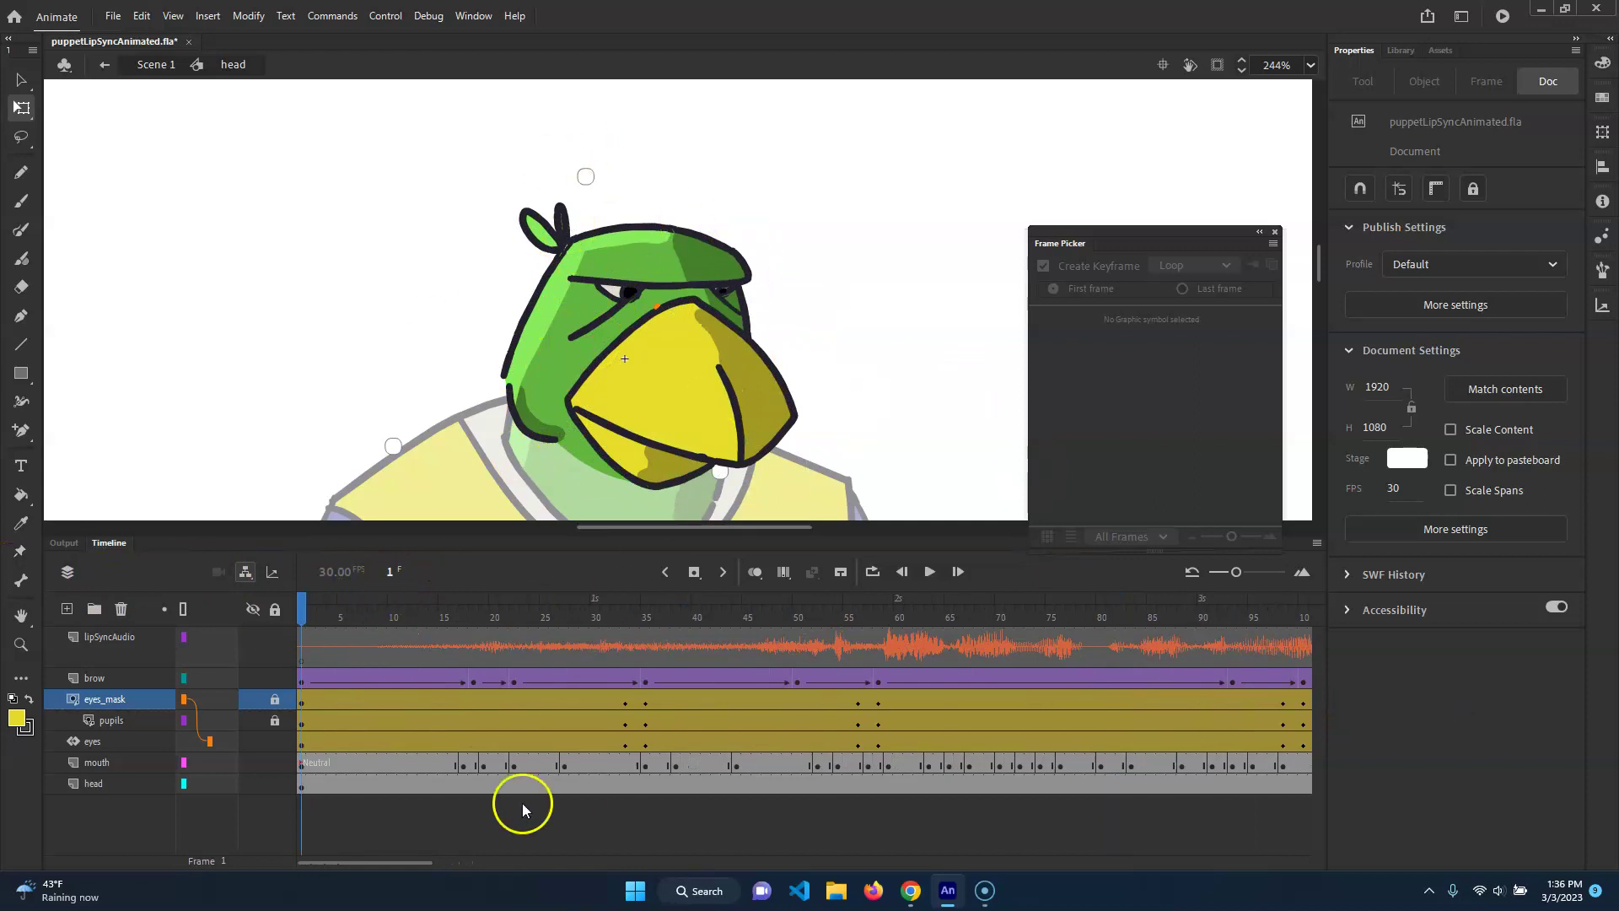
click(666, 618)
drag(665, 618, 68, 632)
click(933, 572)
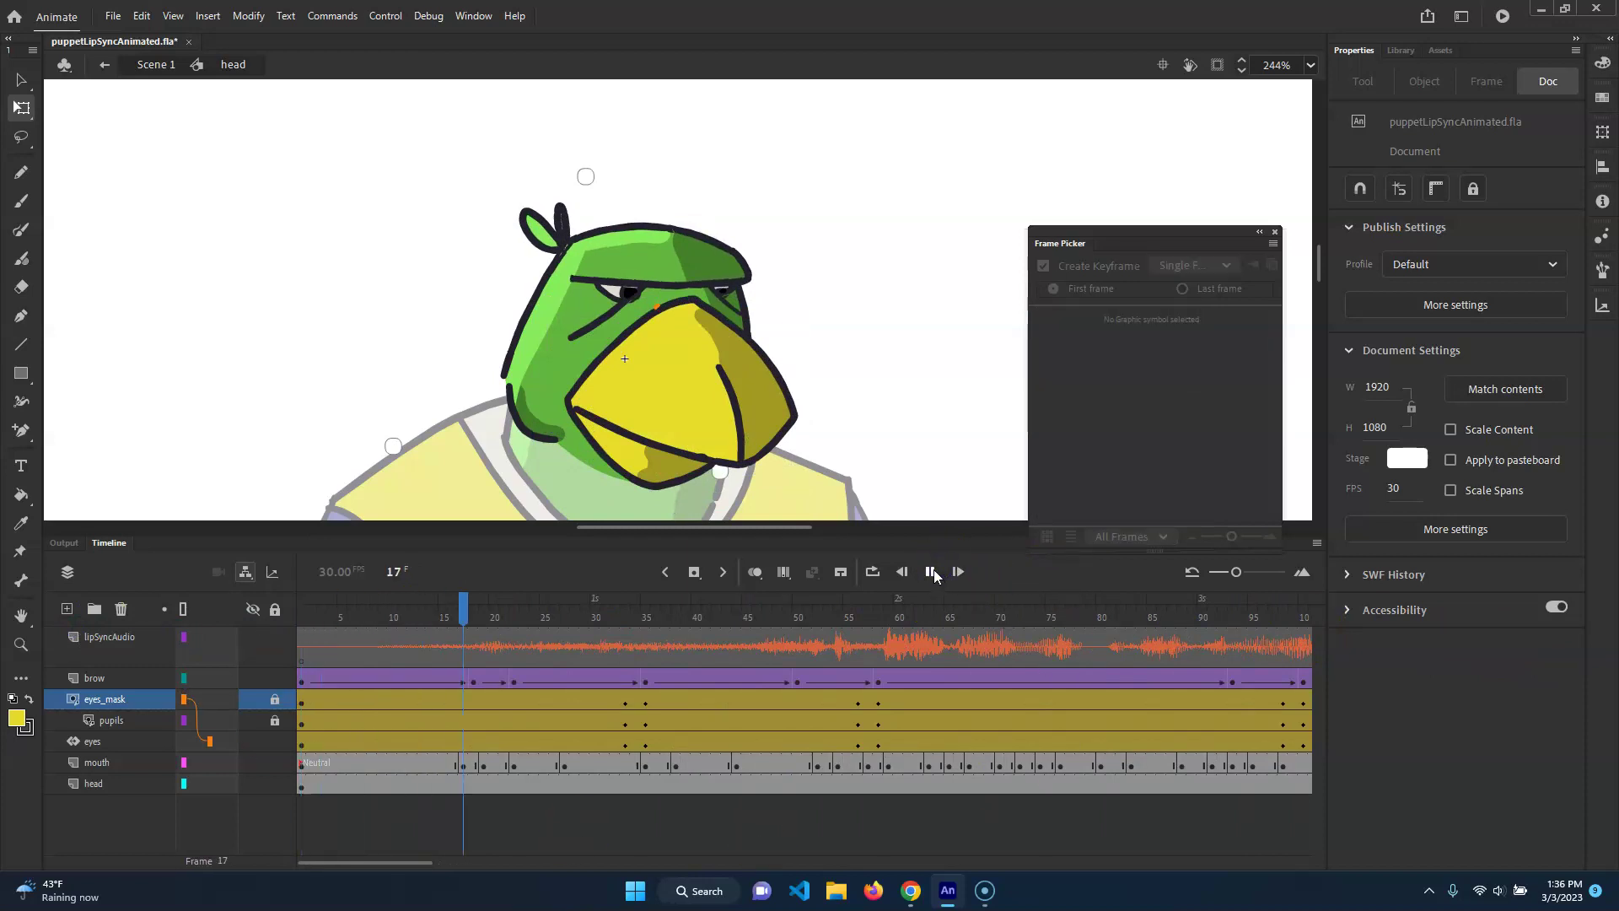